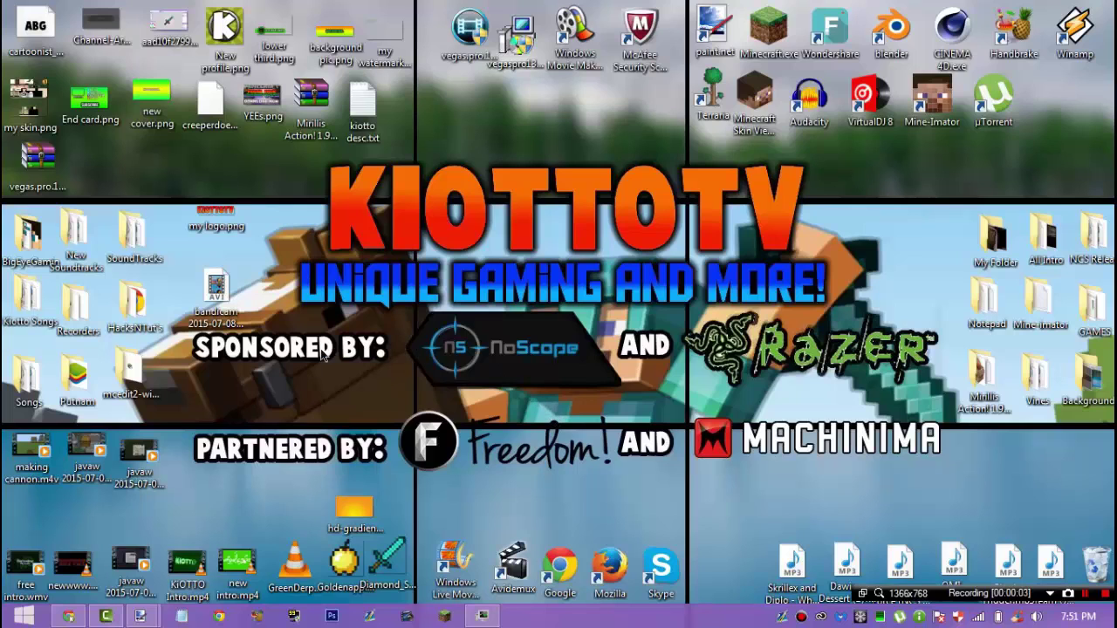
Step: Switch to the Camtasia Studio project, look through its timeline tracks and preview the intro from the beginning
click(118, 616)
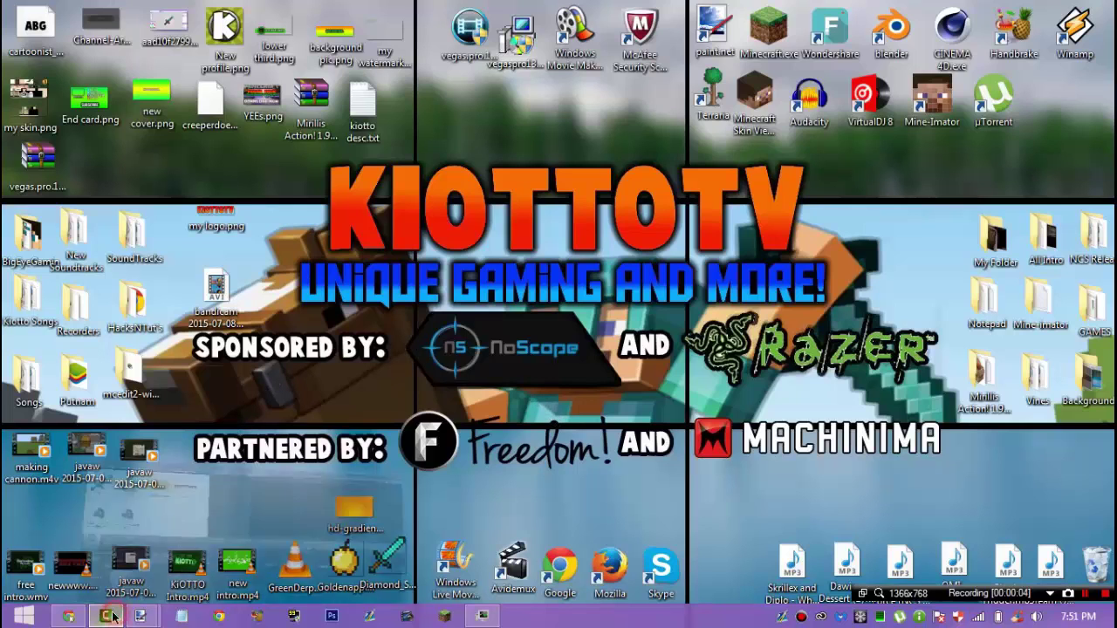
mouse_move(104, 421)
mouse_down()
mouse_move(134, 434)
mouse_move(91, 438)
mouse_move(107, 449)
mouse_move(121, 432)
mouse_move(166, 447)
mouse_move(100, 439)
mouse_move(137, 449)
mouse_move(99, 449)
mouse_move(120, 447)
mouse_move(109, 421)
mouse_up()
click(114, 472)
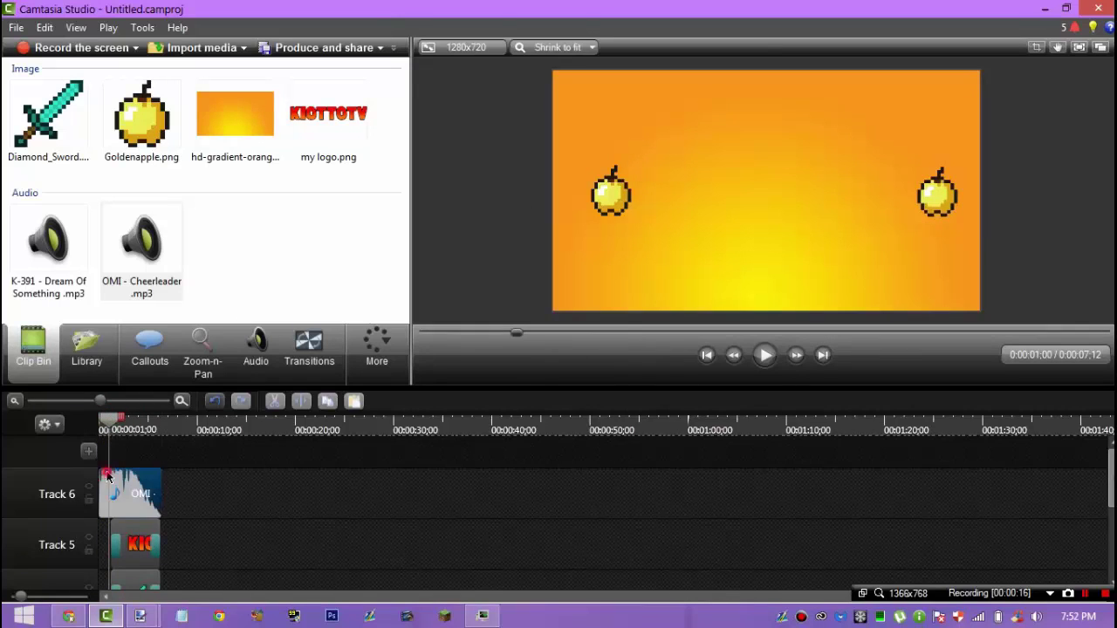
scroll(852, 488, down, 5)
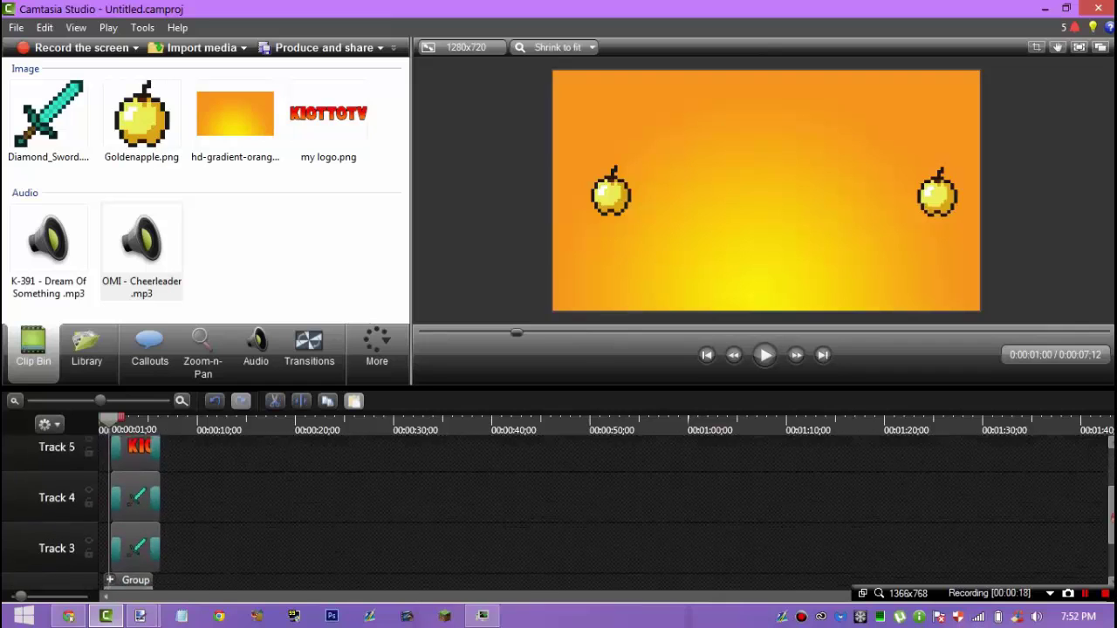
scroll(852, 488, up, 5)
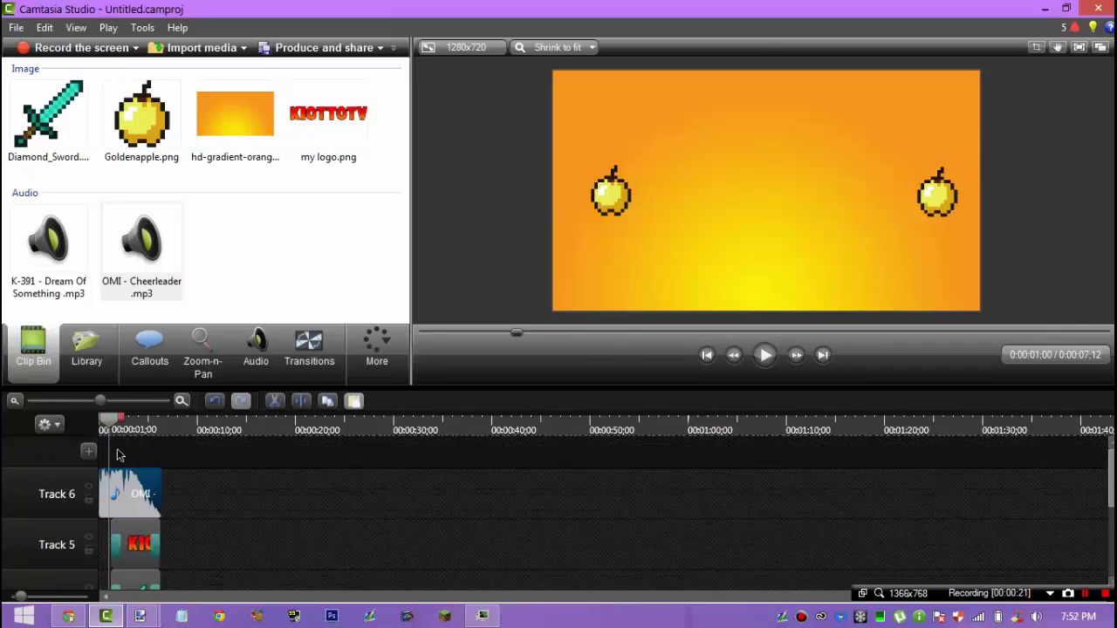
drag(111, 422, 72, 429)
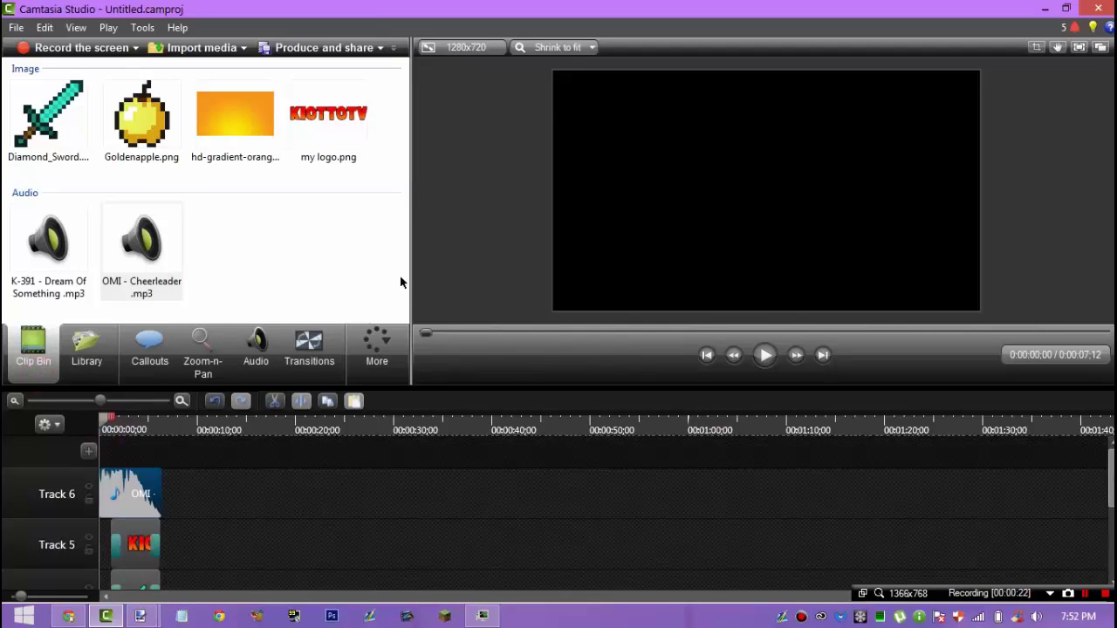
click(764, 366)
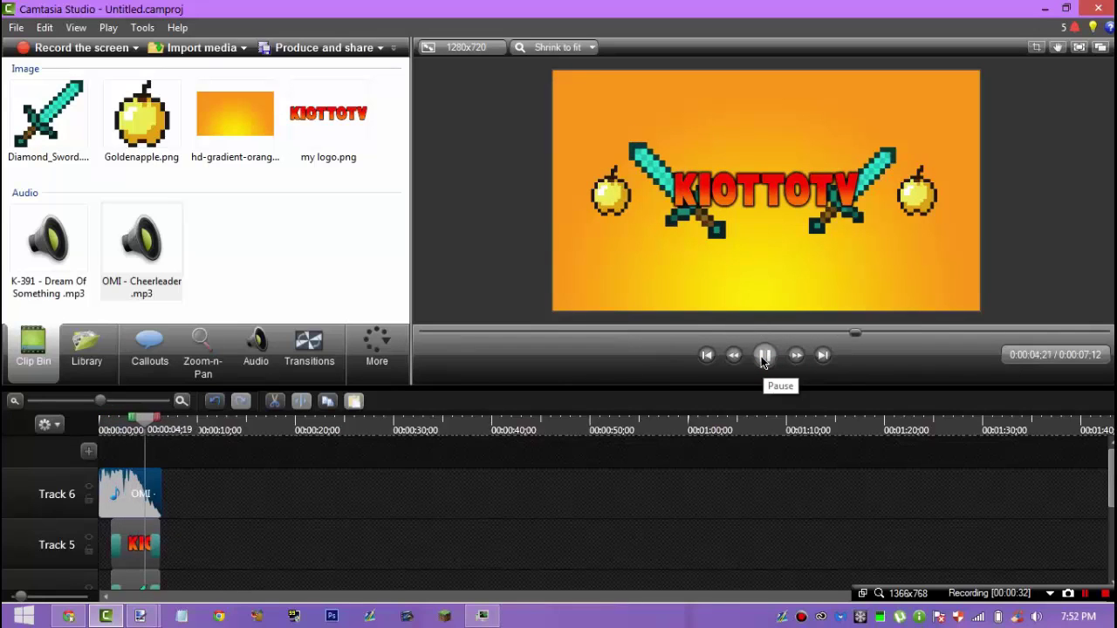
click(763, 360)
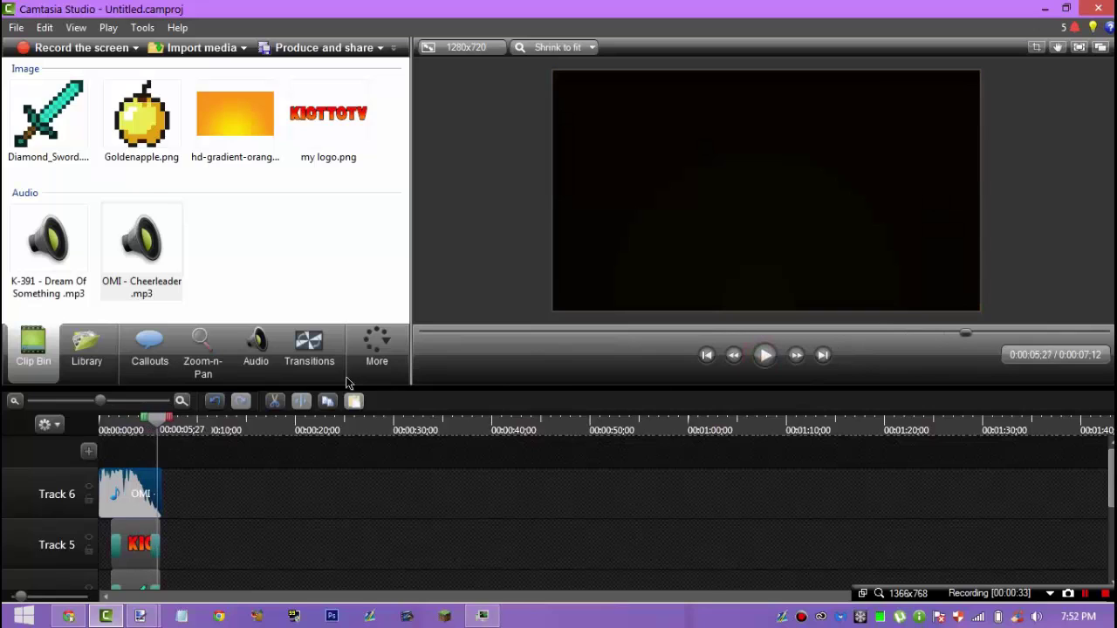
Step: Delete all clips from every timeline track, keeping the imported media in the clip bin
click(238, 496)
scroll(175, 536, down, 3)
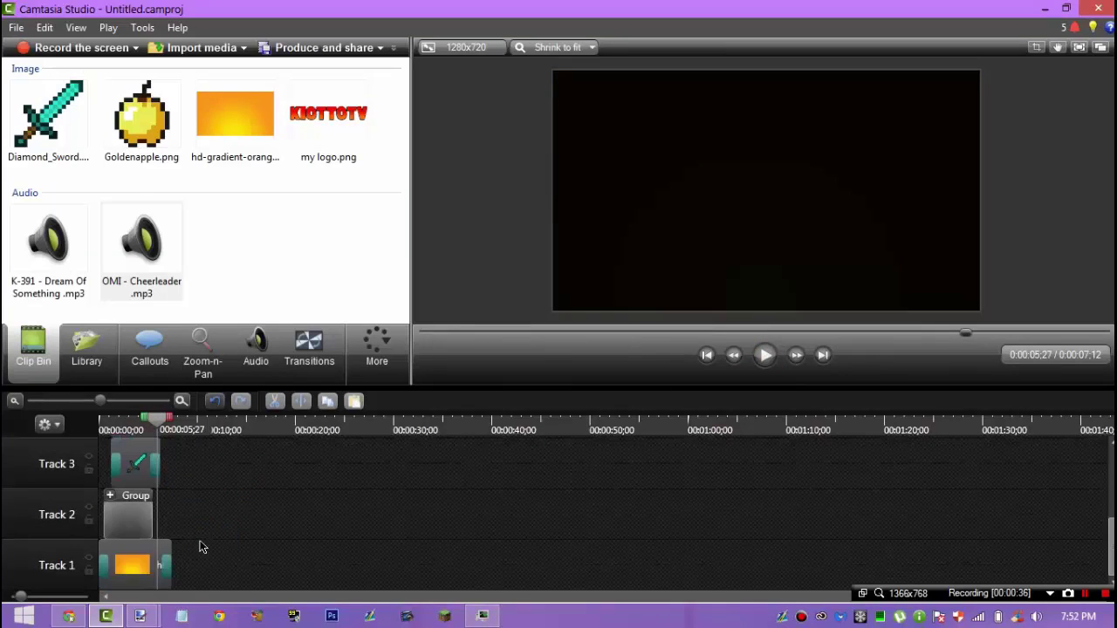
drag(243, 569, 21, 390)
key(Delete)
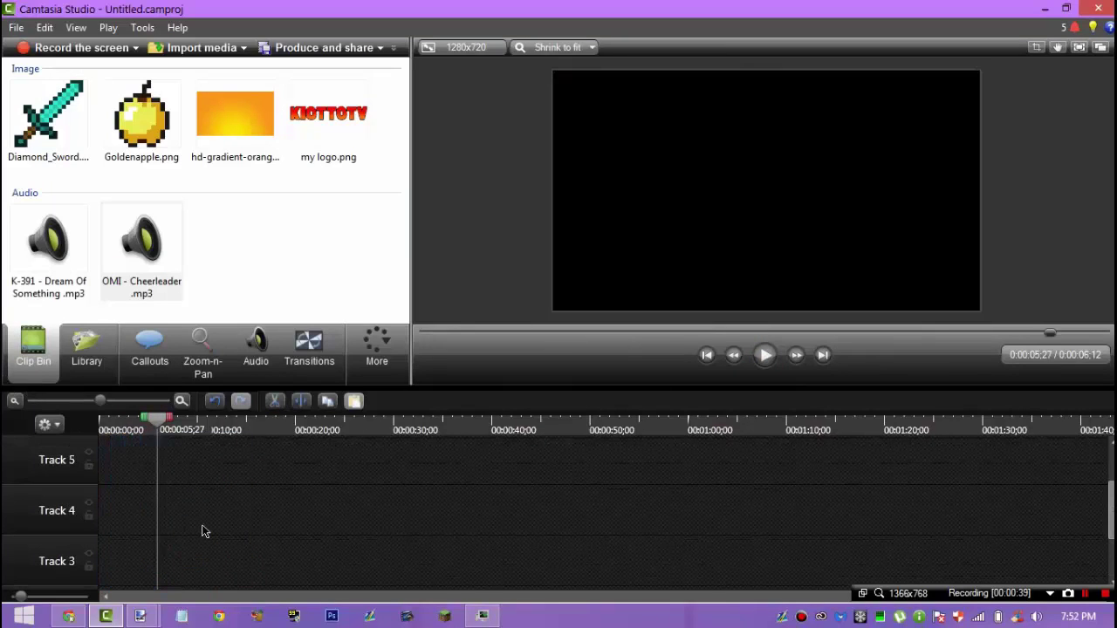
scroll(950, 548, down, 2)
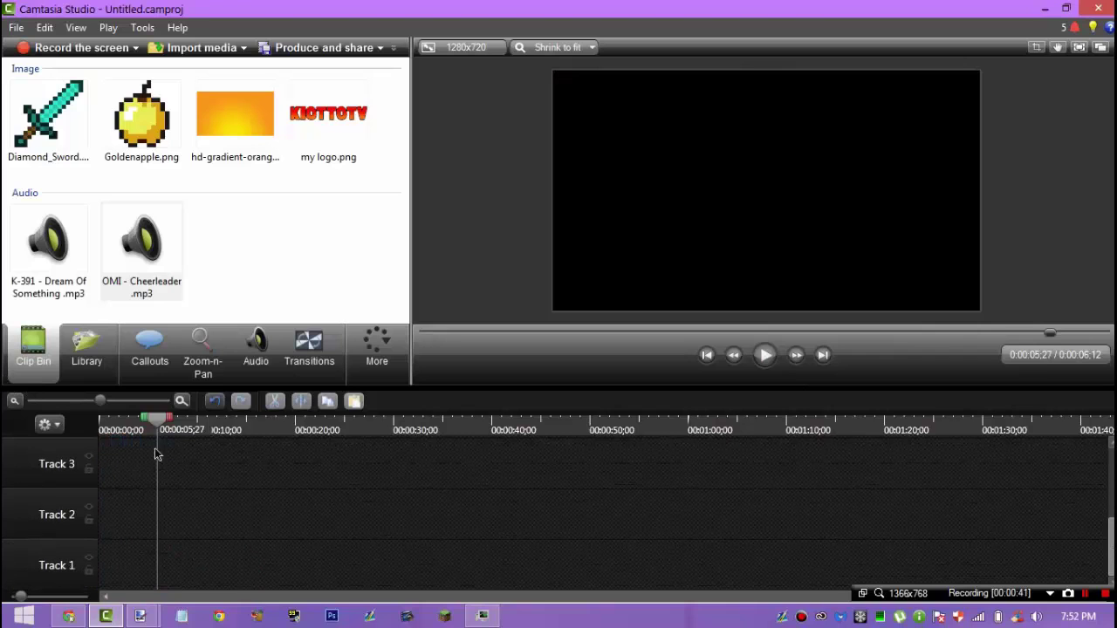
Step: Switch to Chrome and bring up the orange gradient image search, placing its tab directly after the Facebook tab
click(68, 617)
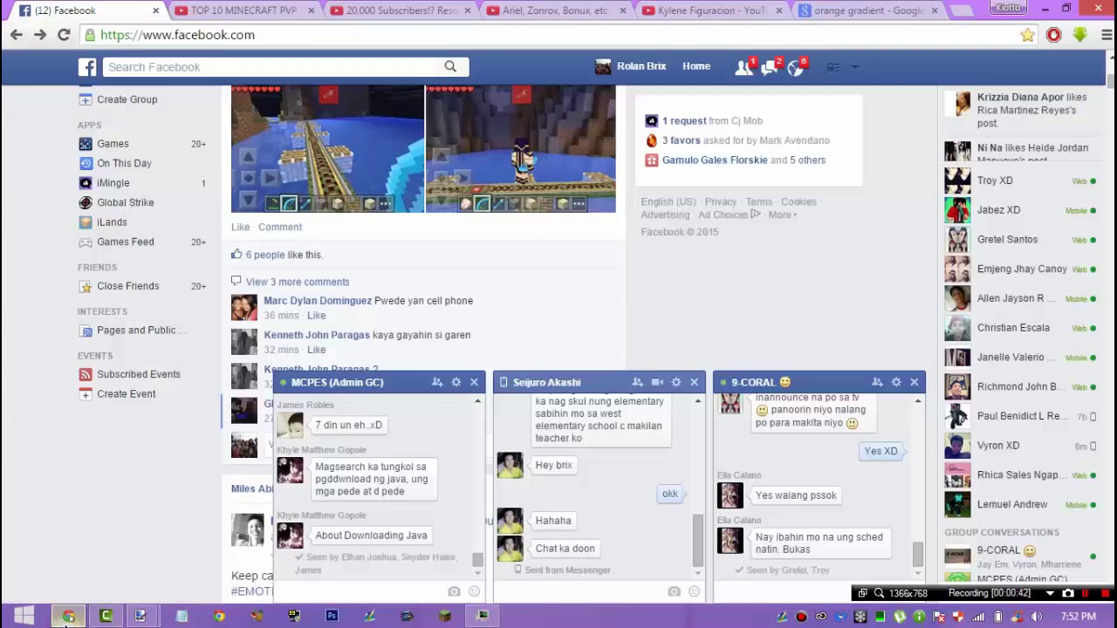
click(555, 9)
click(711, 9)
click(858, 10)
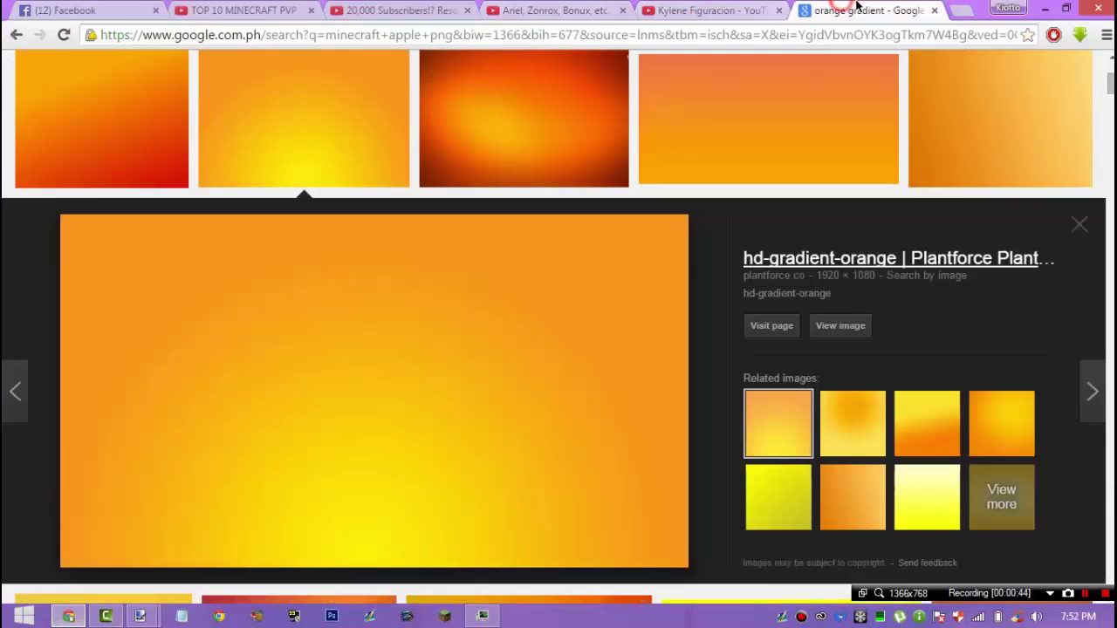
drag(858, 7, 233, 9)
Step: Examine the orange gradient search term, its image results and the hd-gradient-orange preview
scroll(444, 232, up, 3)
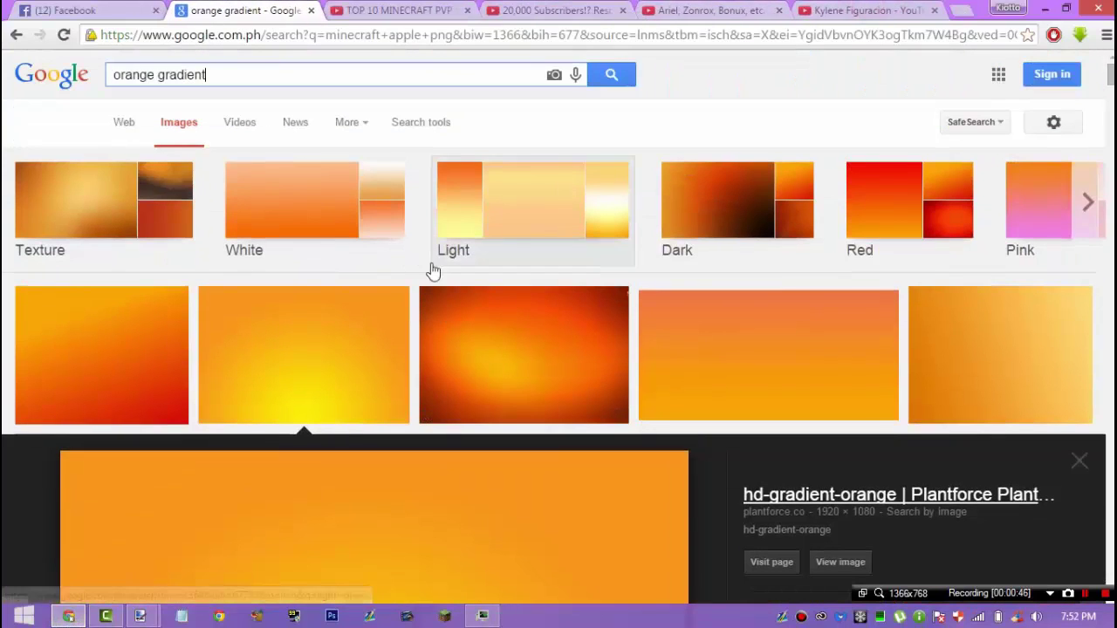
click(214, 76)
scroll(610, 341, down, 3)
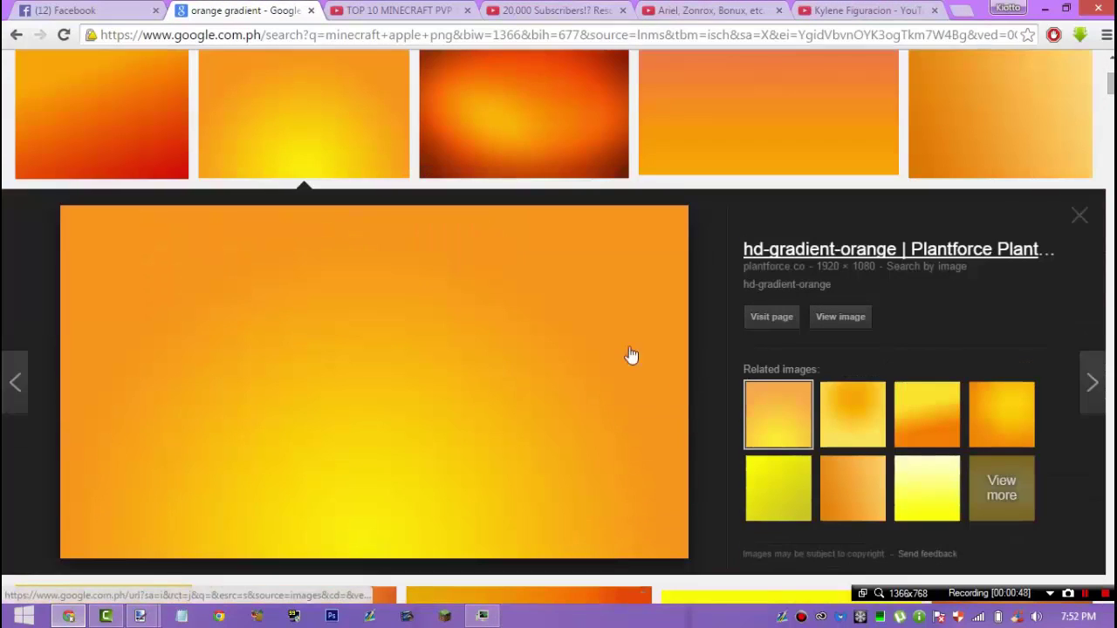
scroll(424, 230, up, 3)
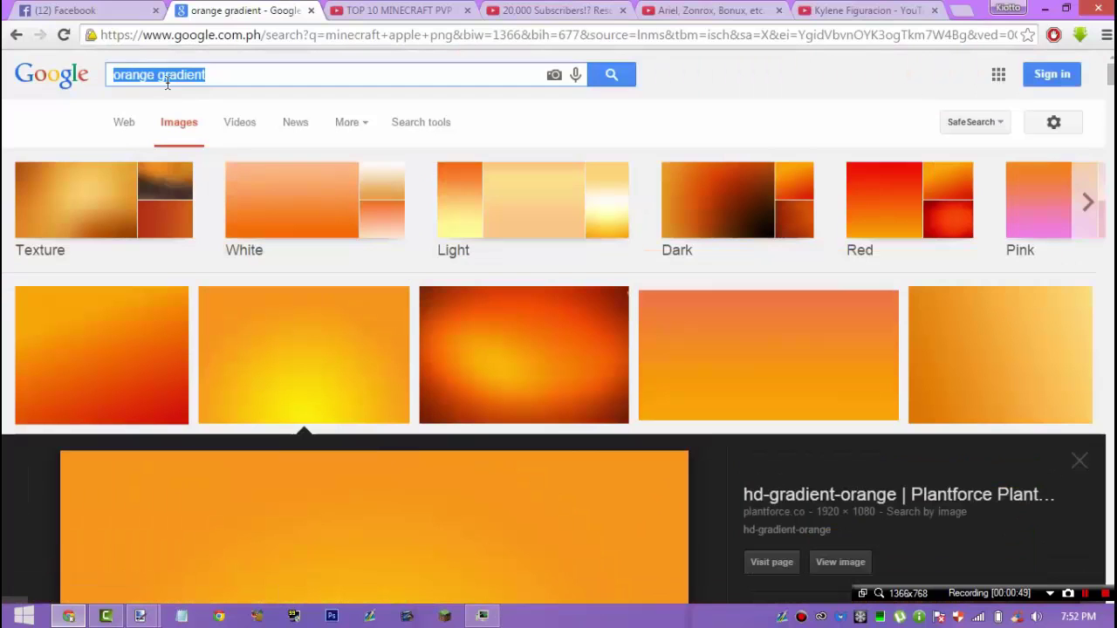
click(211, 77)
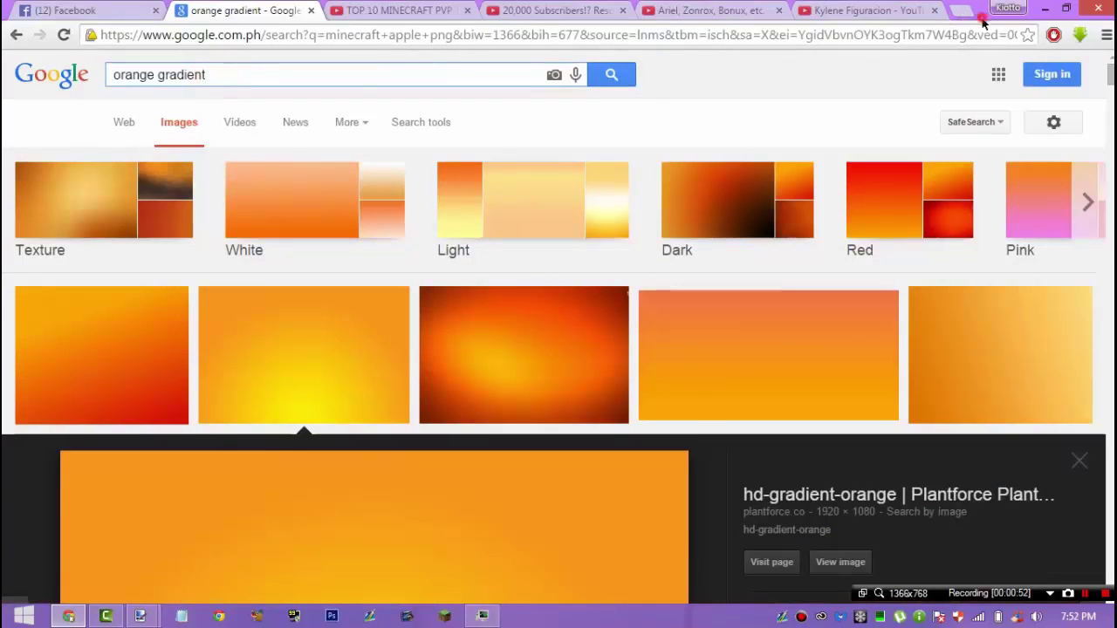
drag(983, 18, 812, 3)
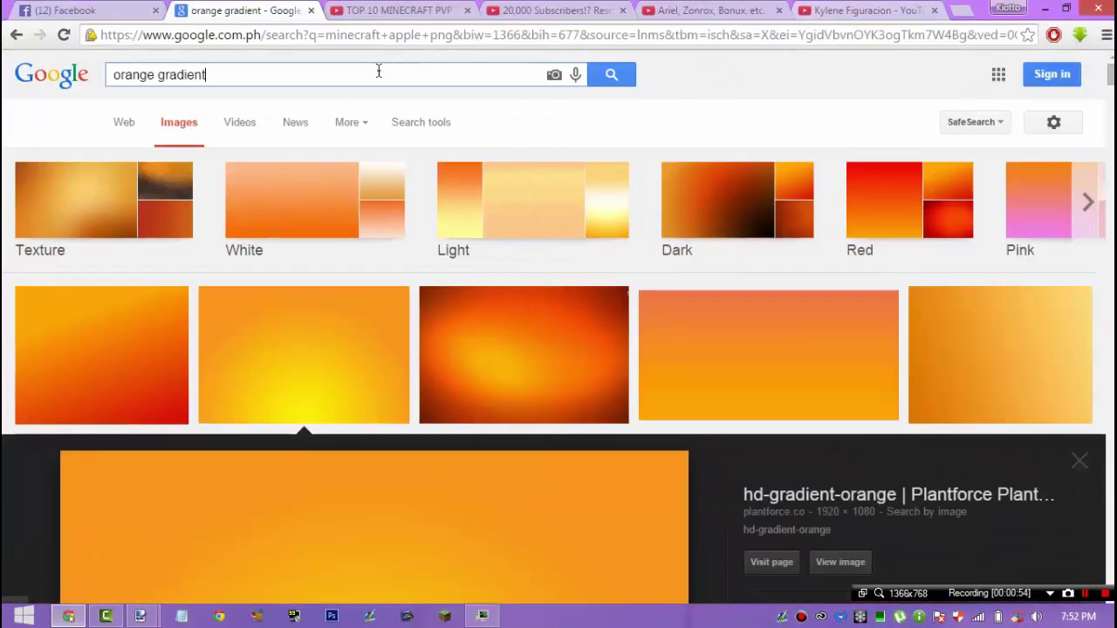
Step: Search Google Images for "diamond sword png", preview the first Minecraft sword result and close the preview
drag(379, 71, 47, 106)
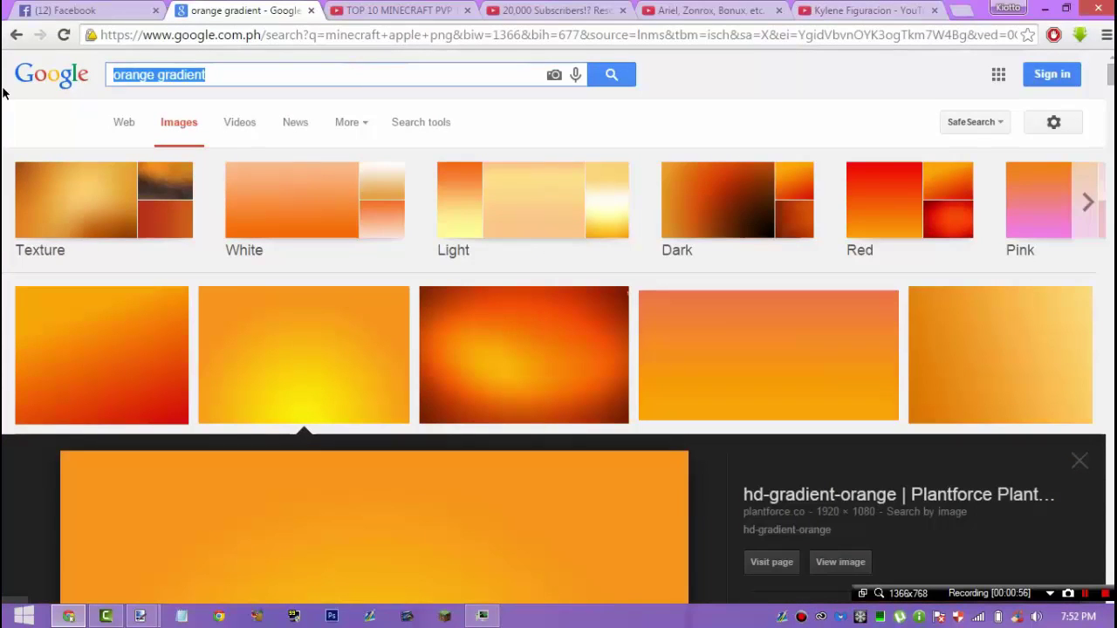
text(diamong s)
key(BackSpace)
key(BackSpace)
key(BackSpace)
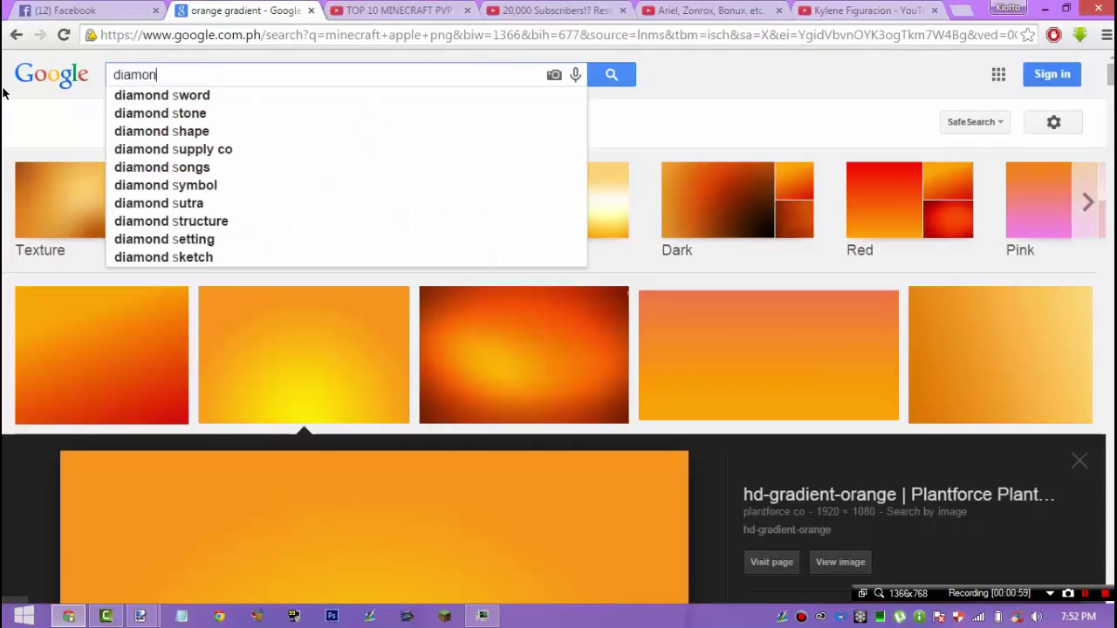
text(d sword png)
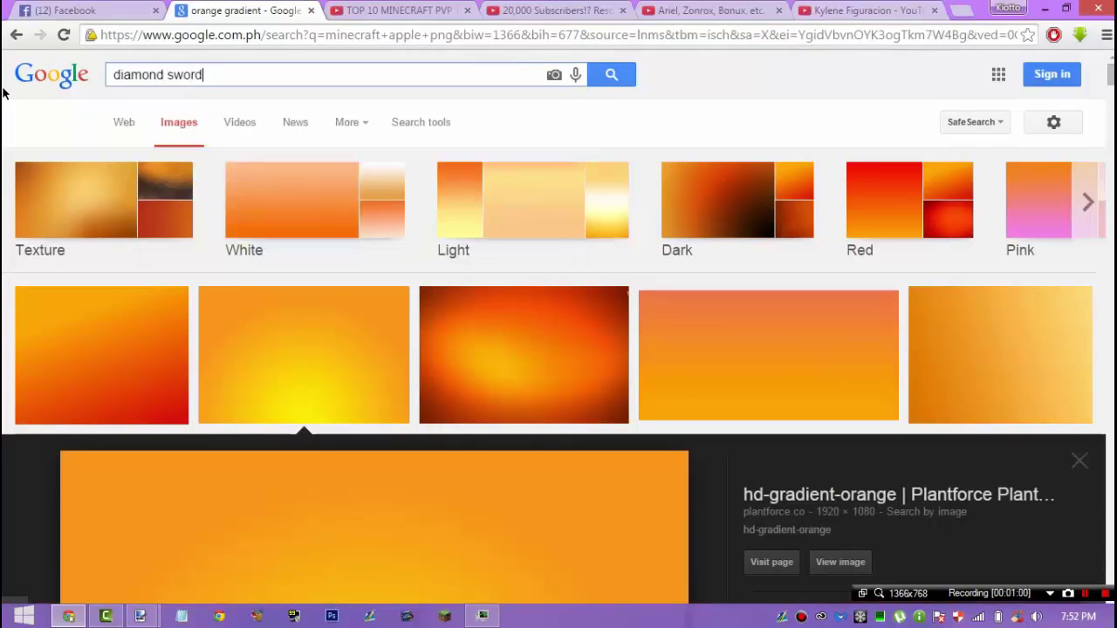
key(Return)
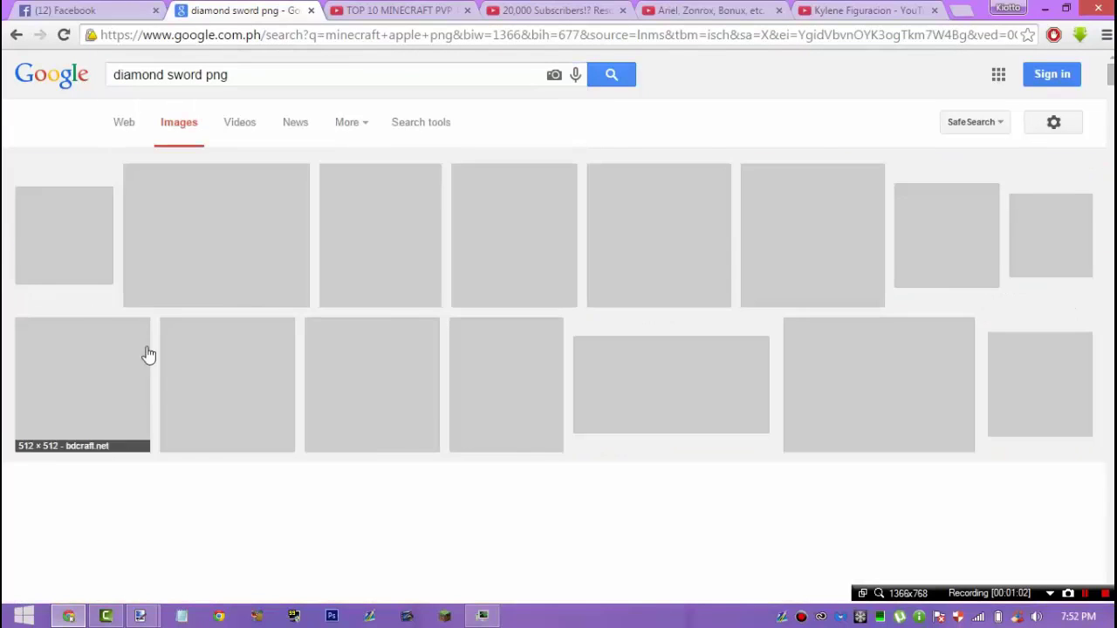
click(82, 250)
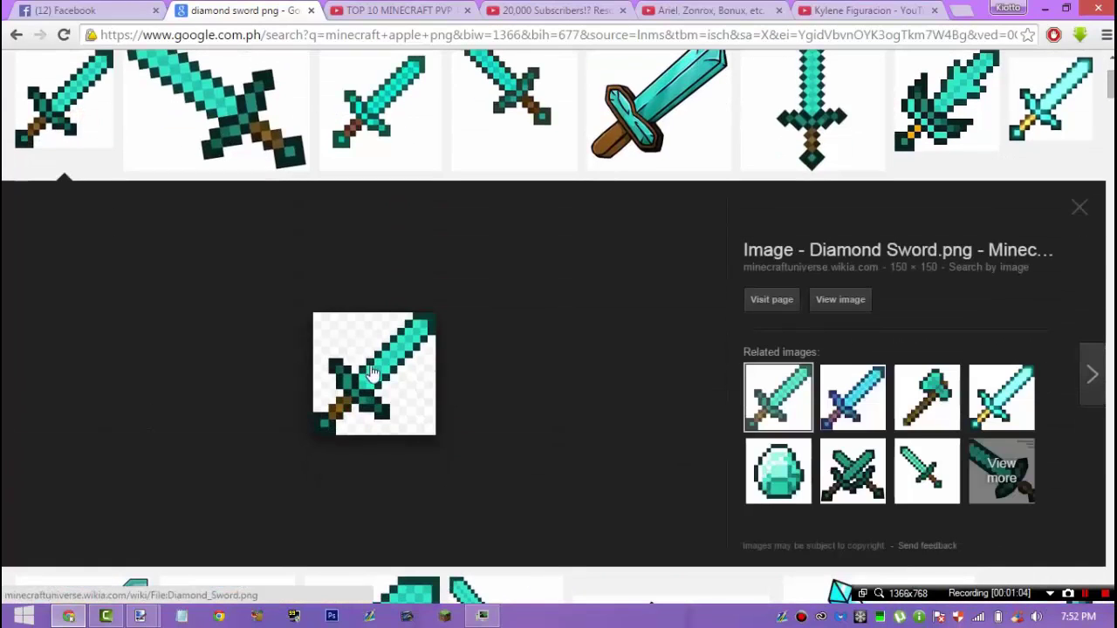
click(1080, 206)
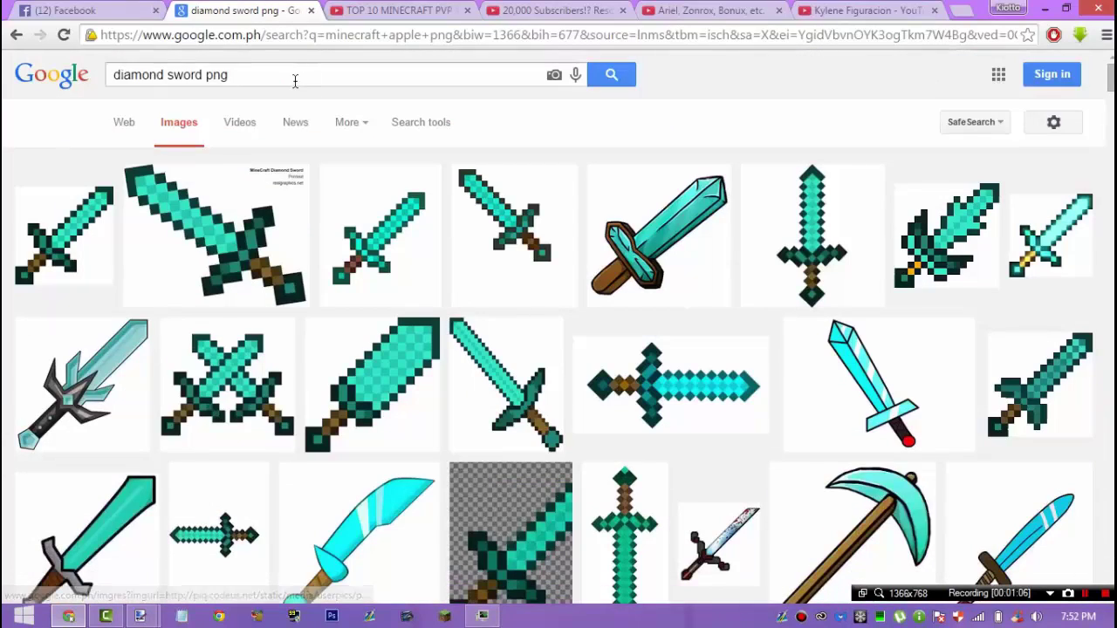
Step: Search Google Images for "golden apple png", preview the first Minecraft apple result and close the preview
click(293, 81)
text(golden)
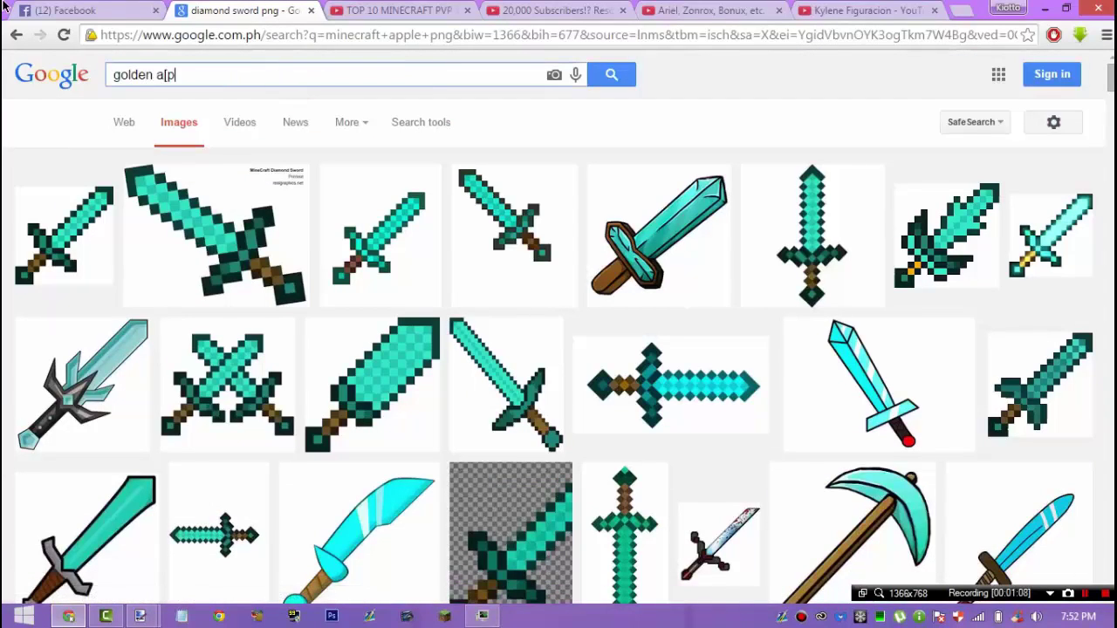
text( apple)
key(Return)
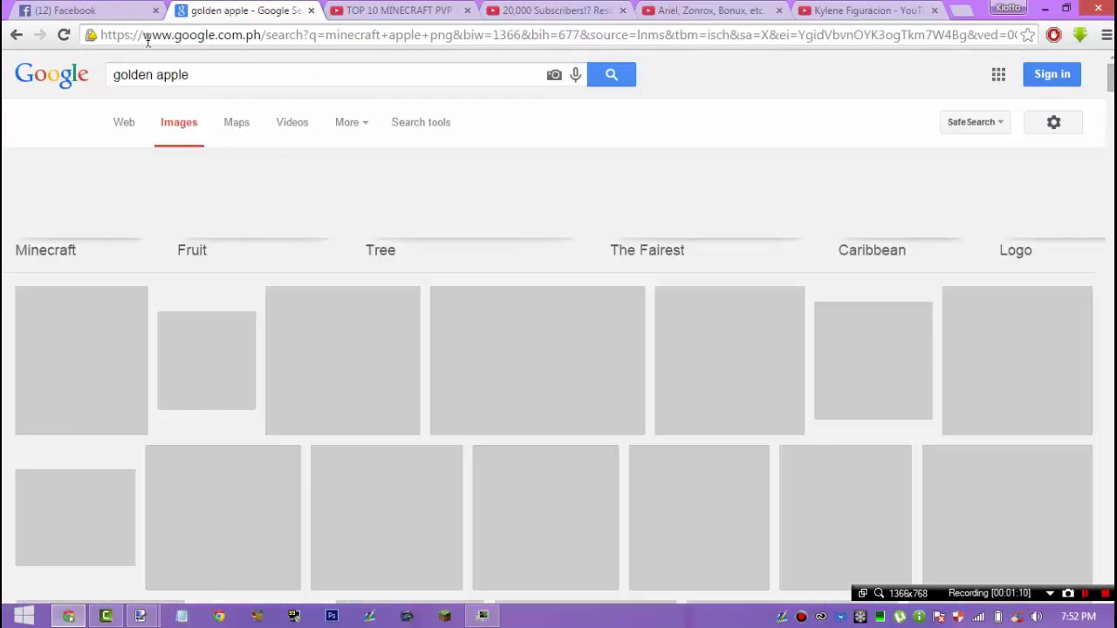
text(png)
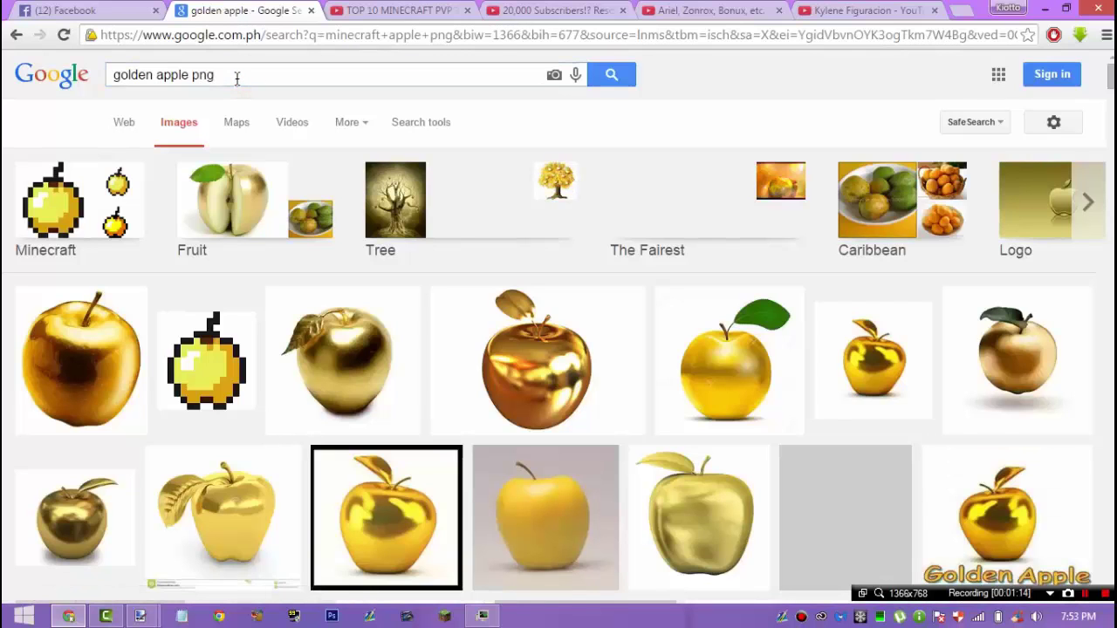
key(Return)
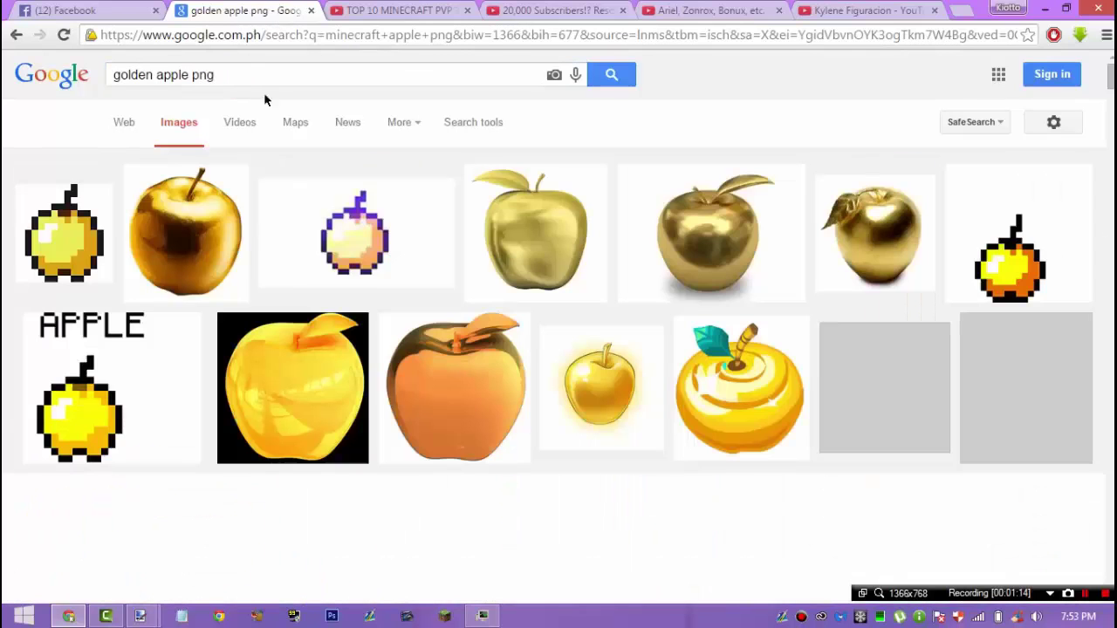
click(81, 192)
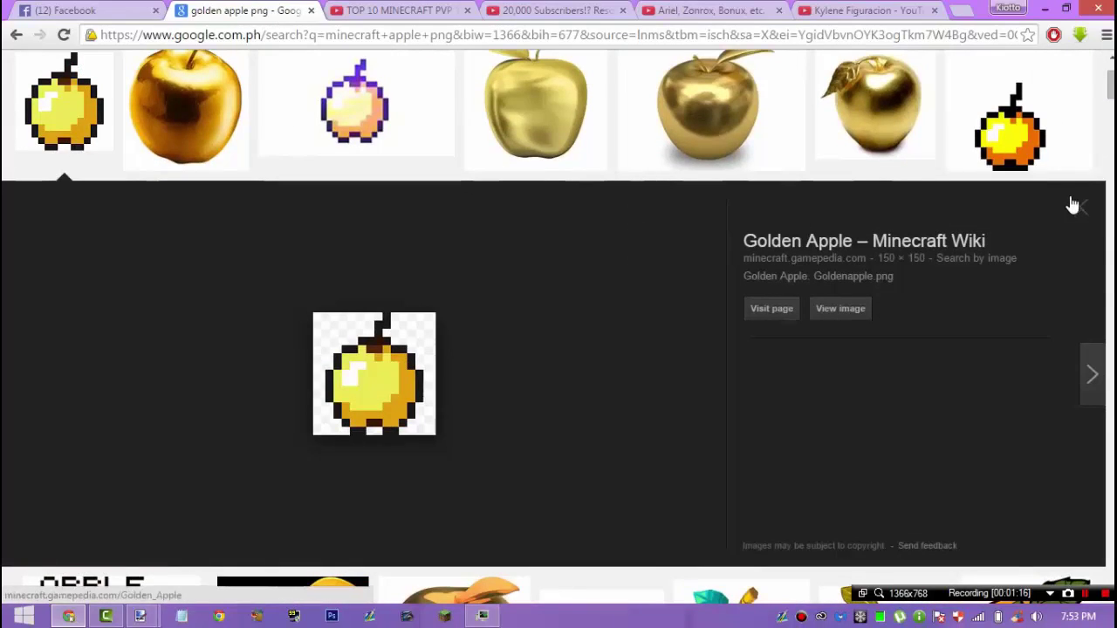
click(1074, 204)
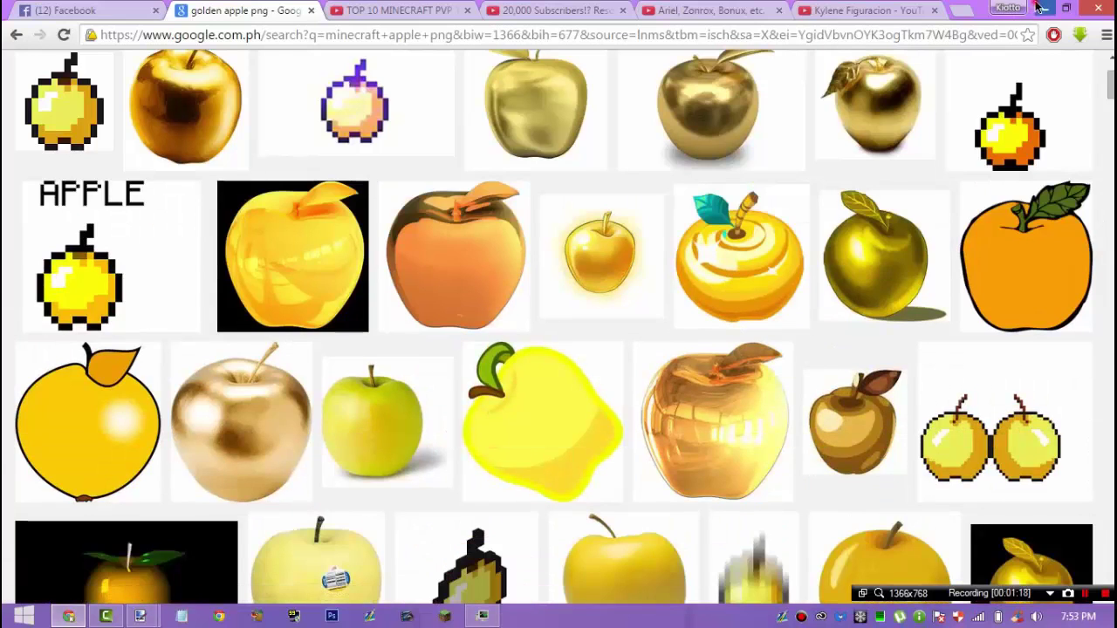
Step: Minimize Chrome, switch to paint.net and close the my logo.png image, leaving the untitled blank image open
click(1041, 7)
mouse_move(138, 616)
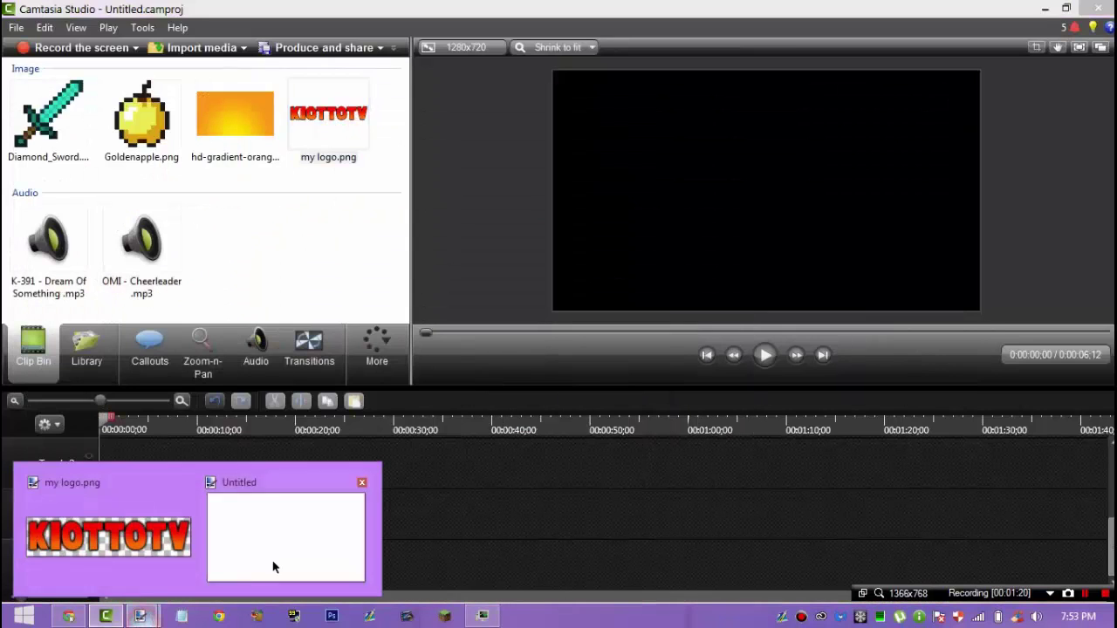
click(103, 528)
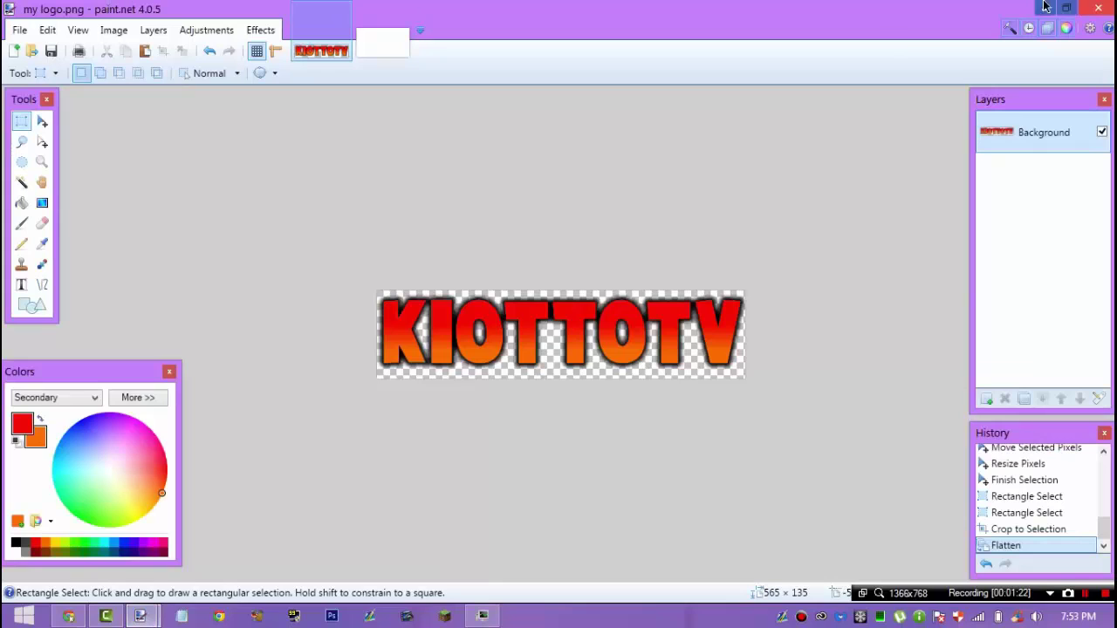
click(343, 16)
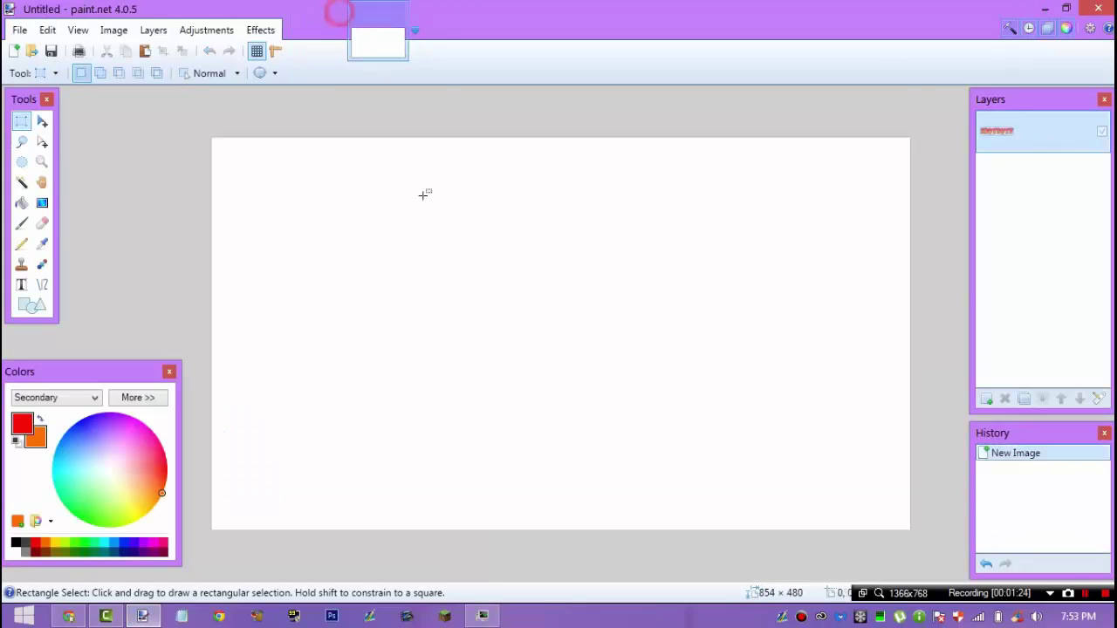
Step: Select the whole canvas with Rectangle Select and erase the white background to make it transparent
click(21, 141)
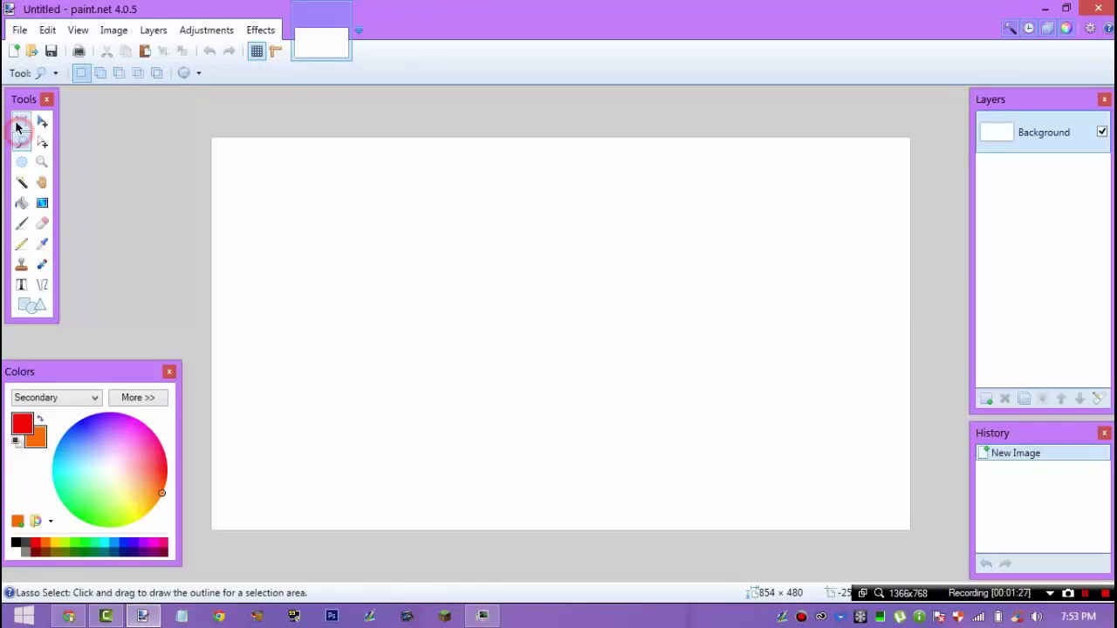
click(17, 123)
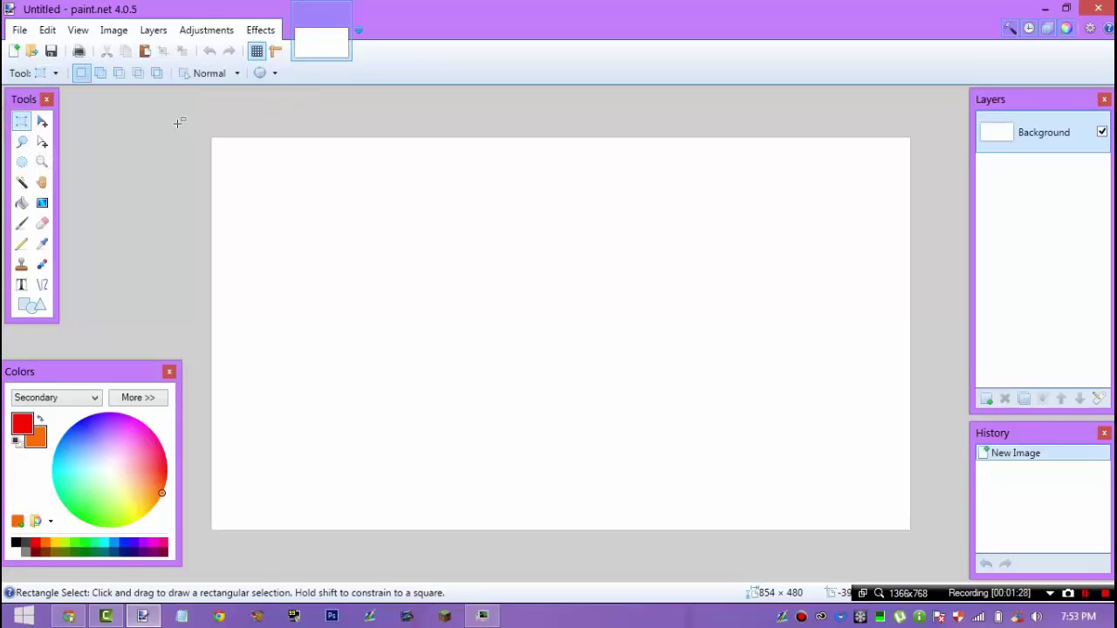
drag(176, 114, 1070, 618)
key(Delete)
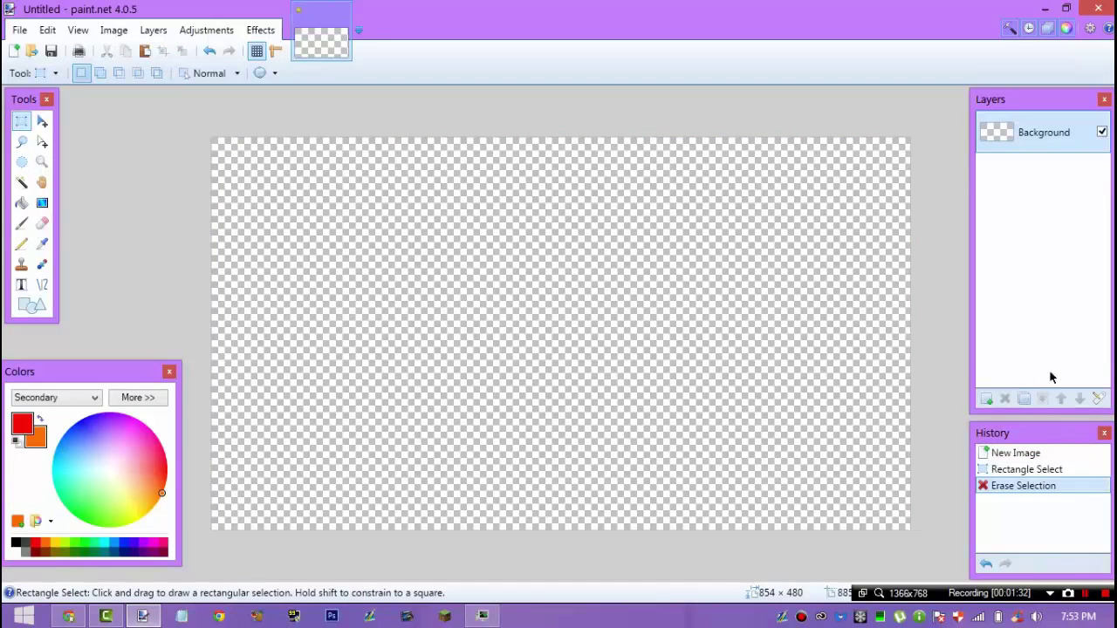
Step: Add a new layer and place the red text "KIOTTOTV" in Cartoonist size 96 centred in the lower half of the canvas
click(987, 400)
click(21, 285)
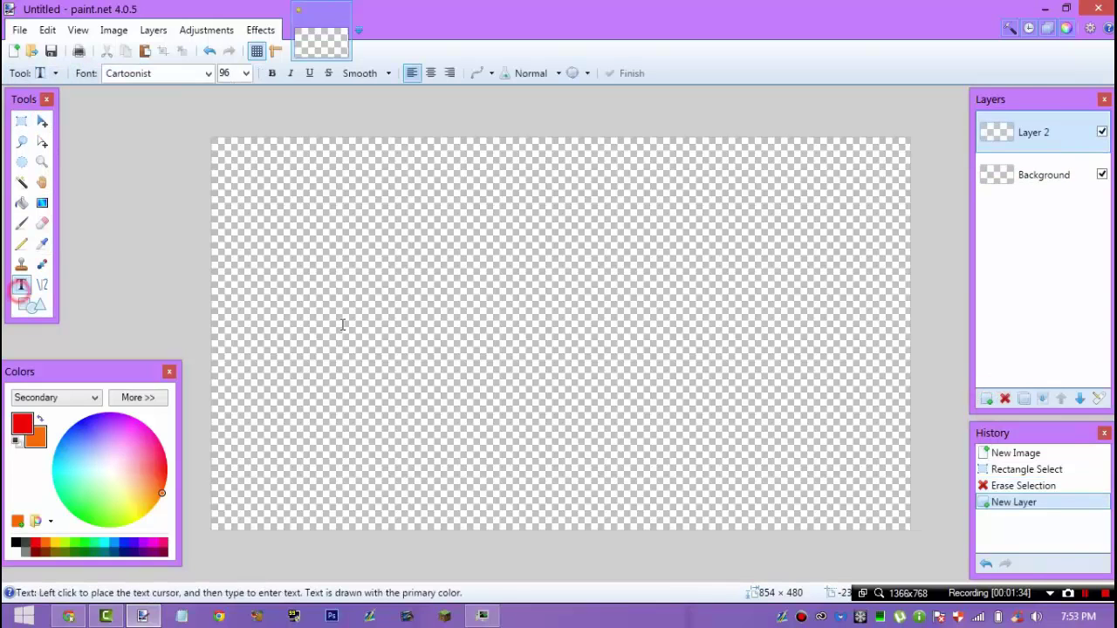
click(380, 319)
text(KIOTTOTV)
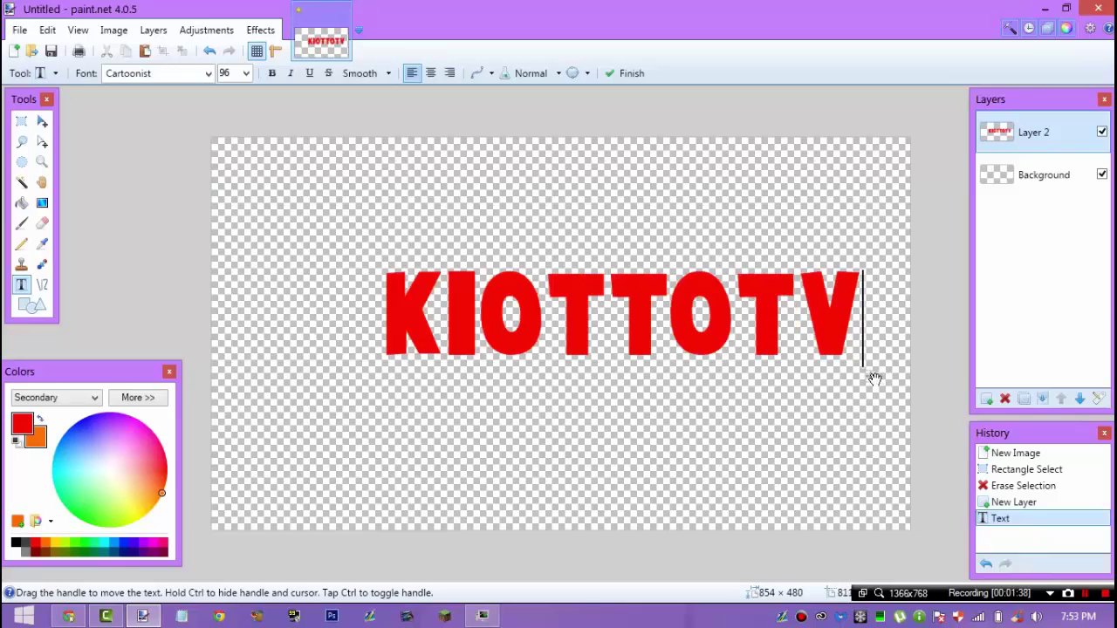
drag(870, 379, 815, 459)
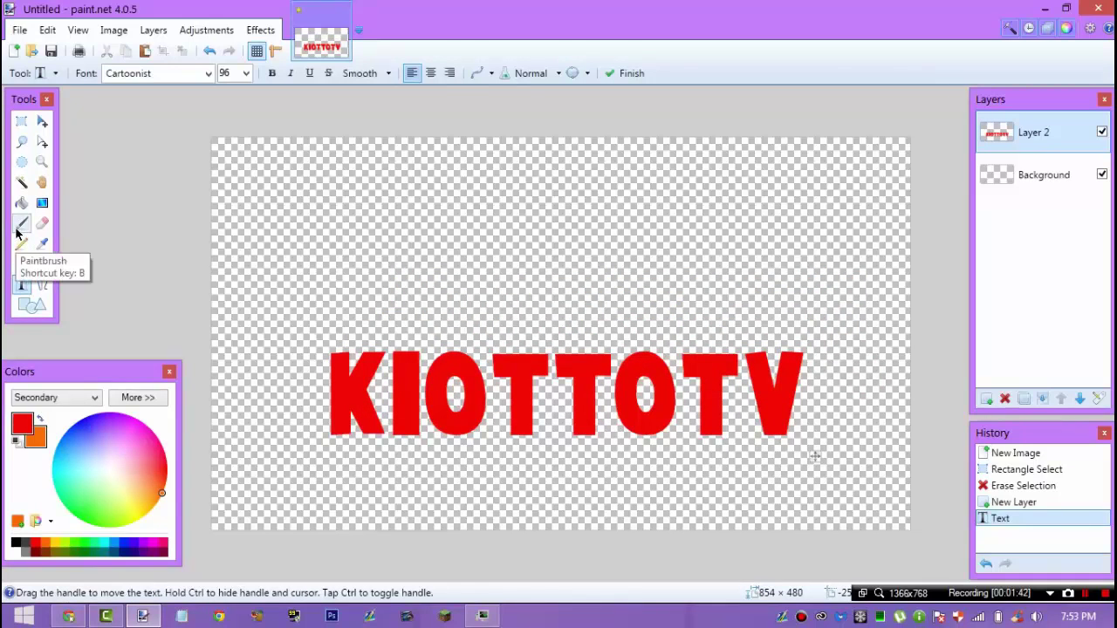
Step: Select the KIOTTOTV lettering with the Magic Wand, fill it with a vertical red-to-orange linear gradient and deselect it
click(24, 185)
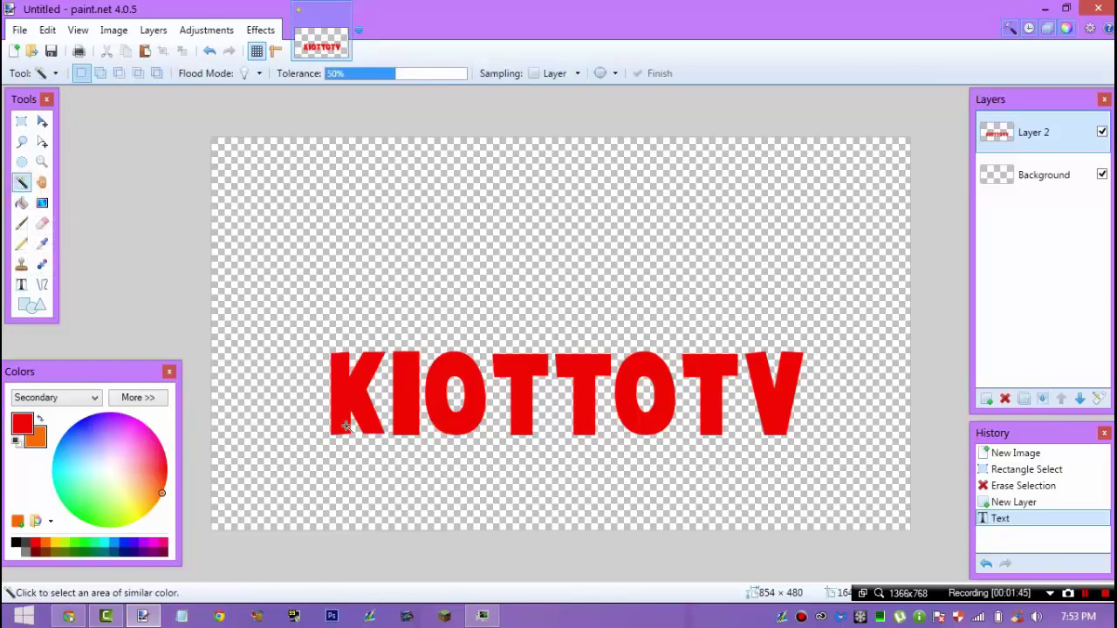
click(359, 402)
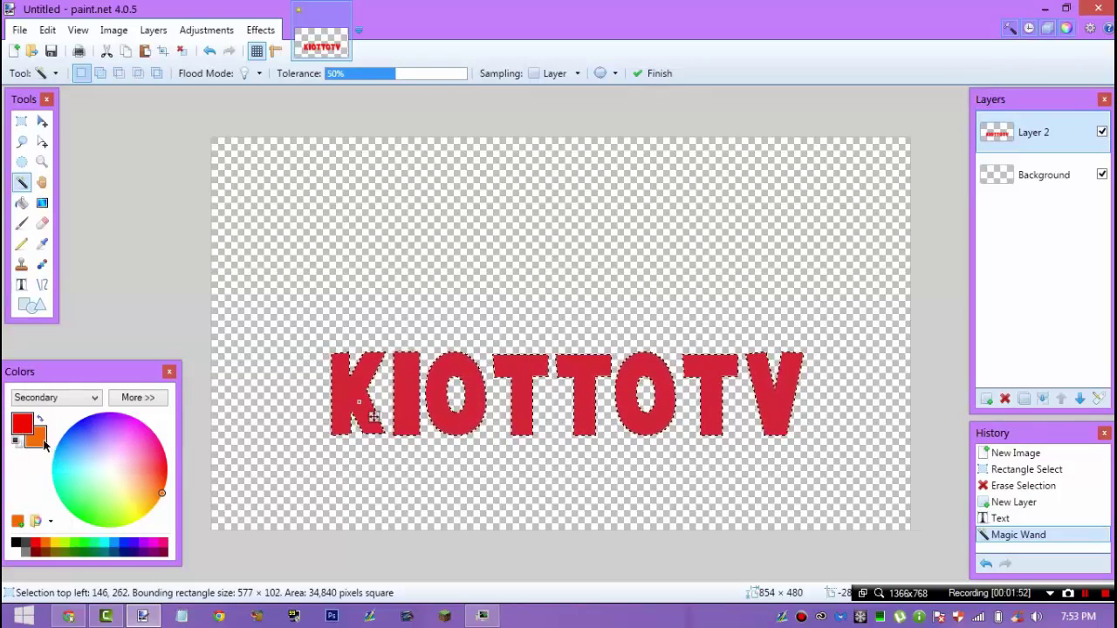
click(44, 203)
click(527, 412)
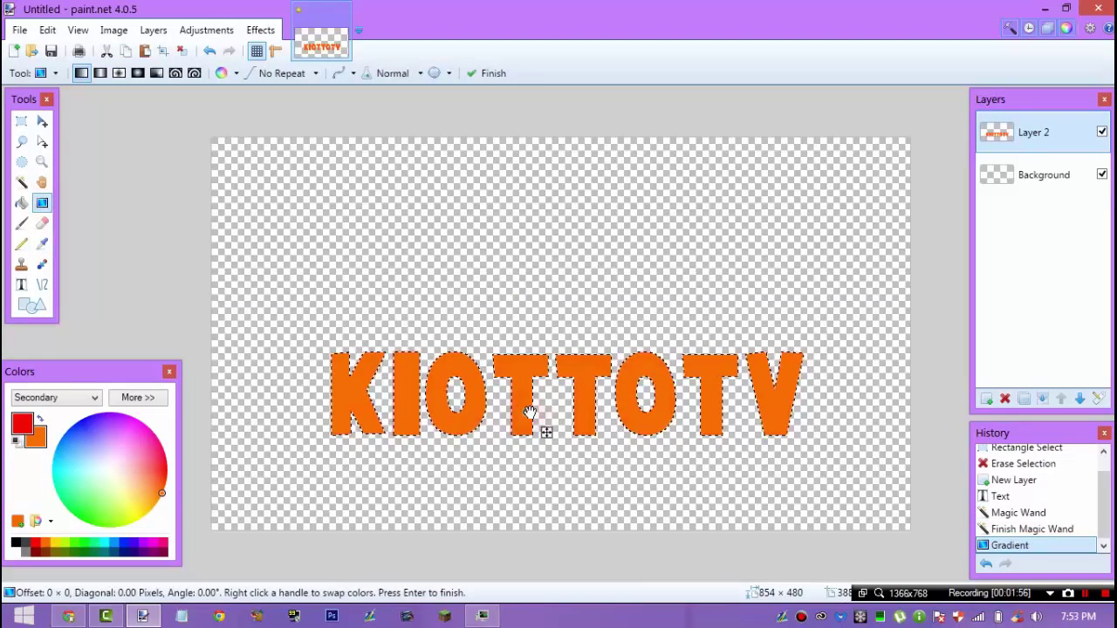
drag(527, 412, 520, 447)
click(493, 72)
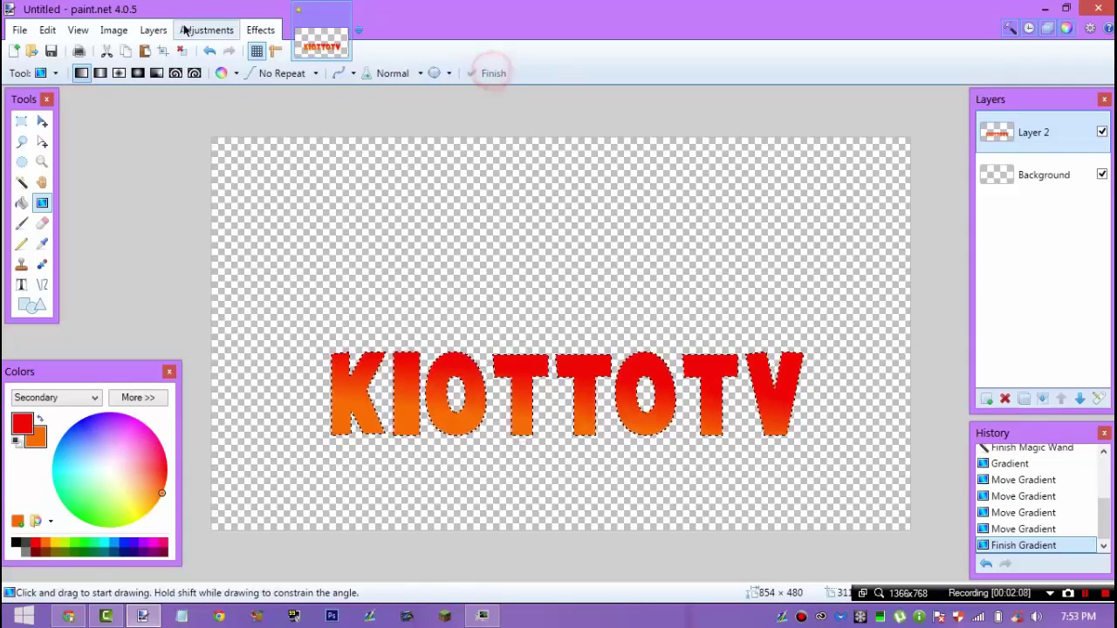
click(181, 51)
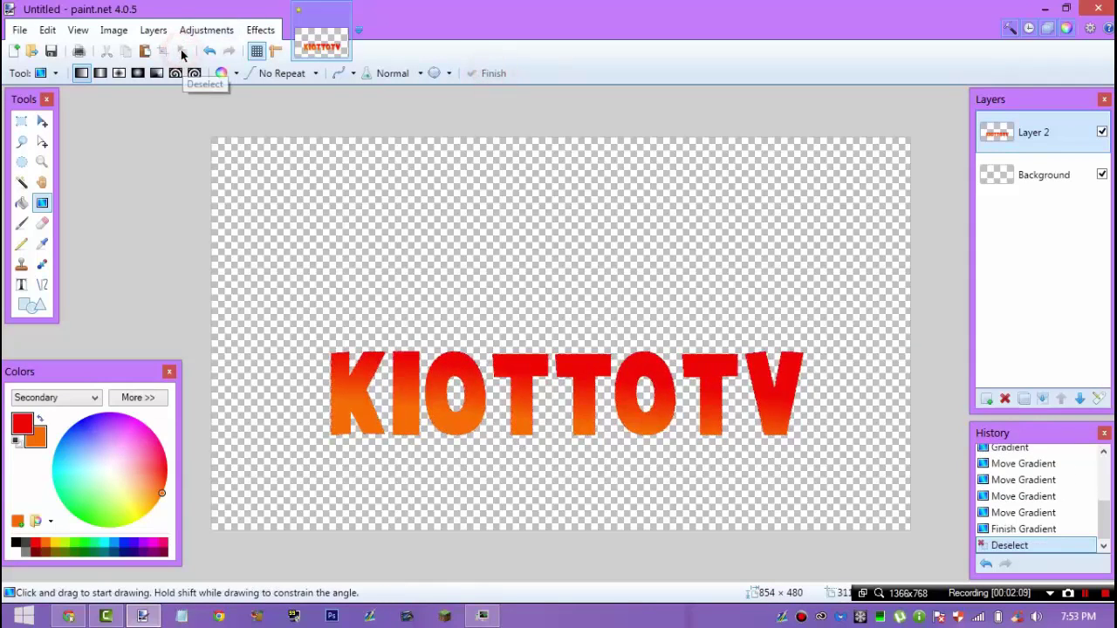
Step: Apply a black Drop Shadow to the lettering with zero offset, widening radius 5, blur radius 5 and opacity 255
click(259, 31)
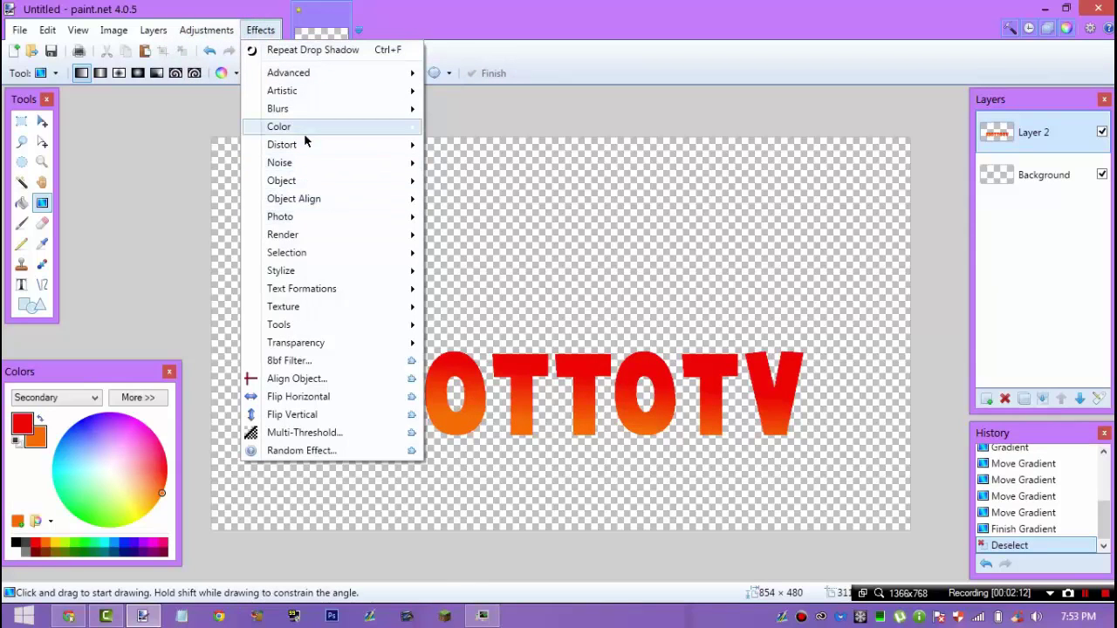
mouse_move(302, 131)
mouse_move(314, 182)
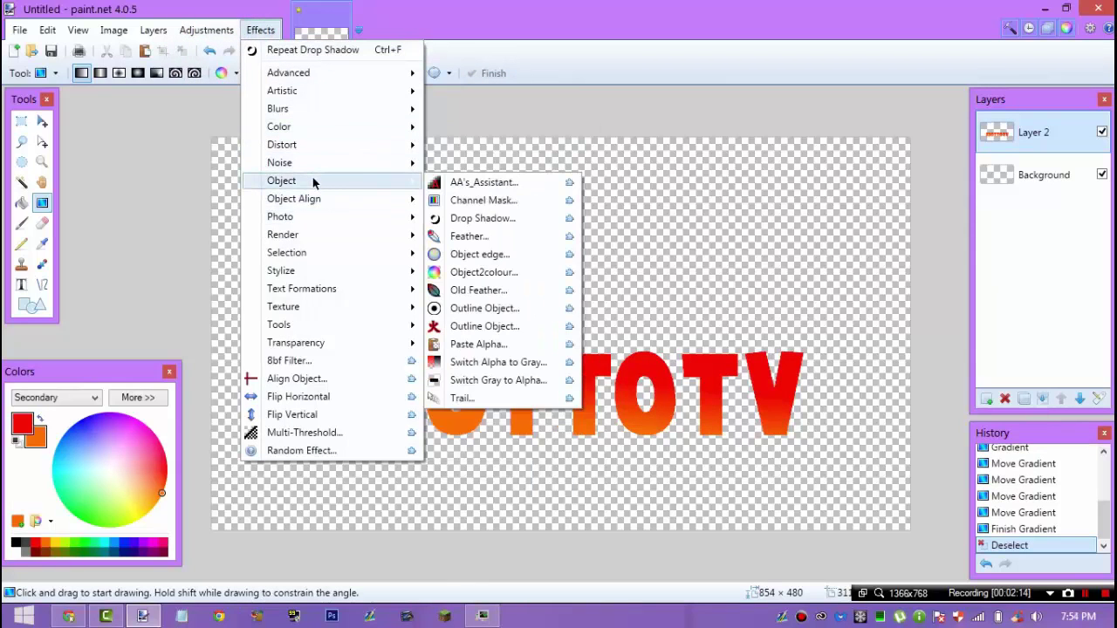
click(521, 218)
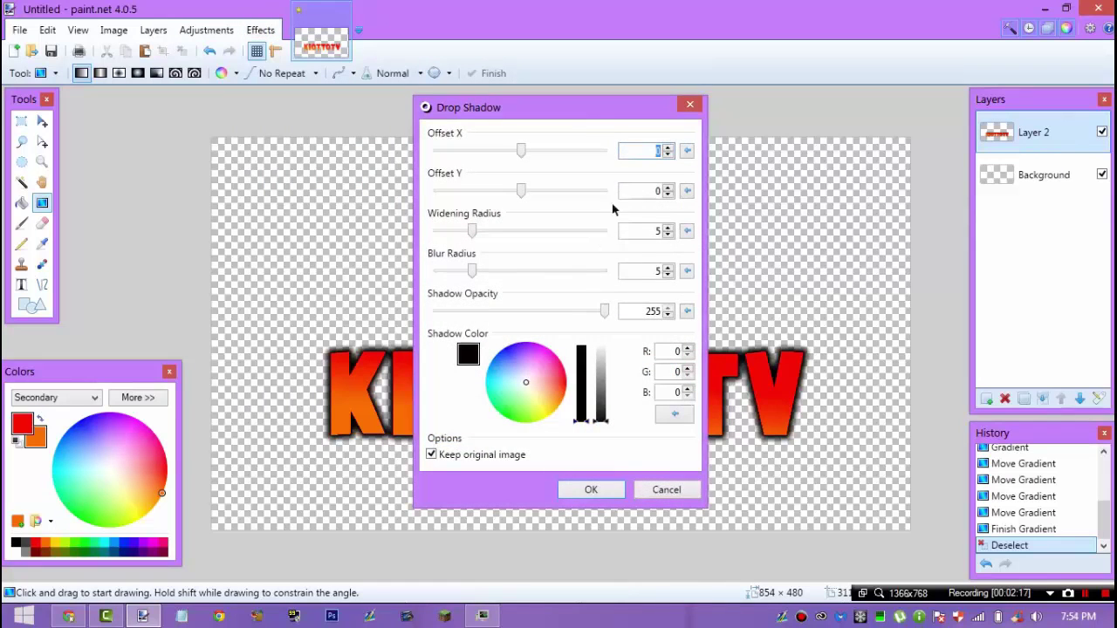
drag(624, 117, 868, 86)
click(829, 463)
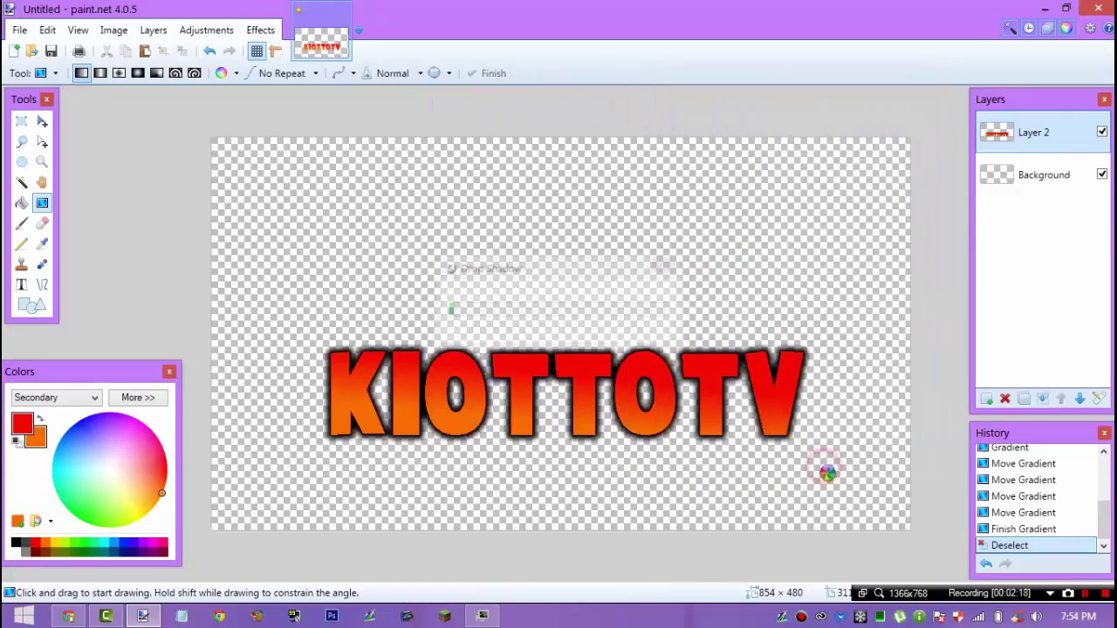
Step: Select a rectangle closely around the KIOTTOTV lettering and crop the image to that selection
click(14, 126)
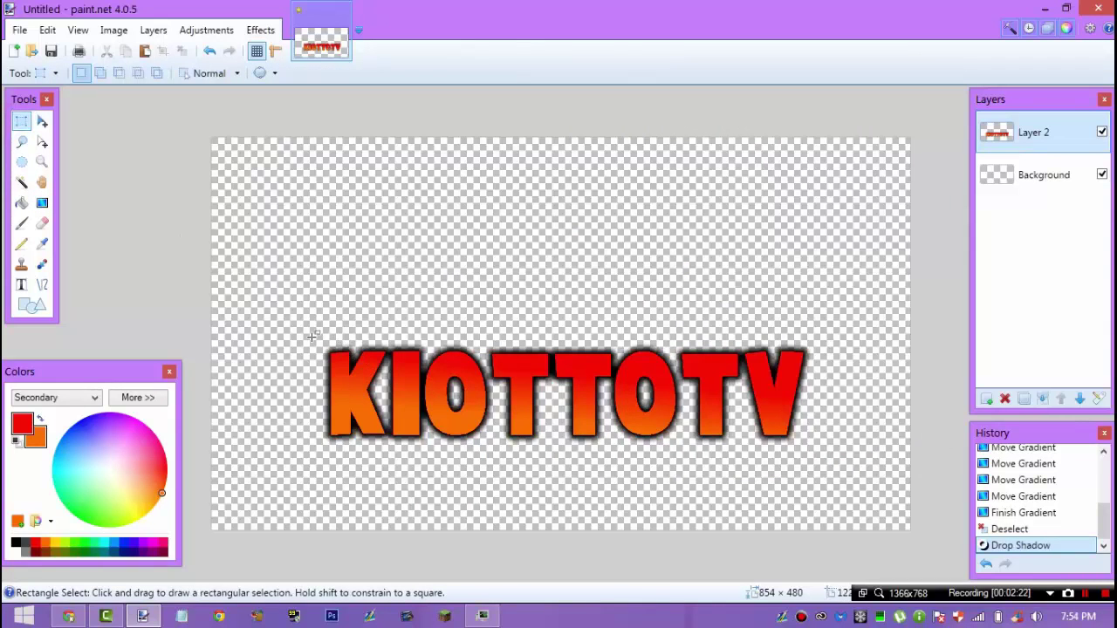
drag(320, 337, 804, 447)
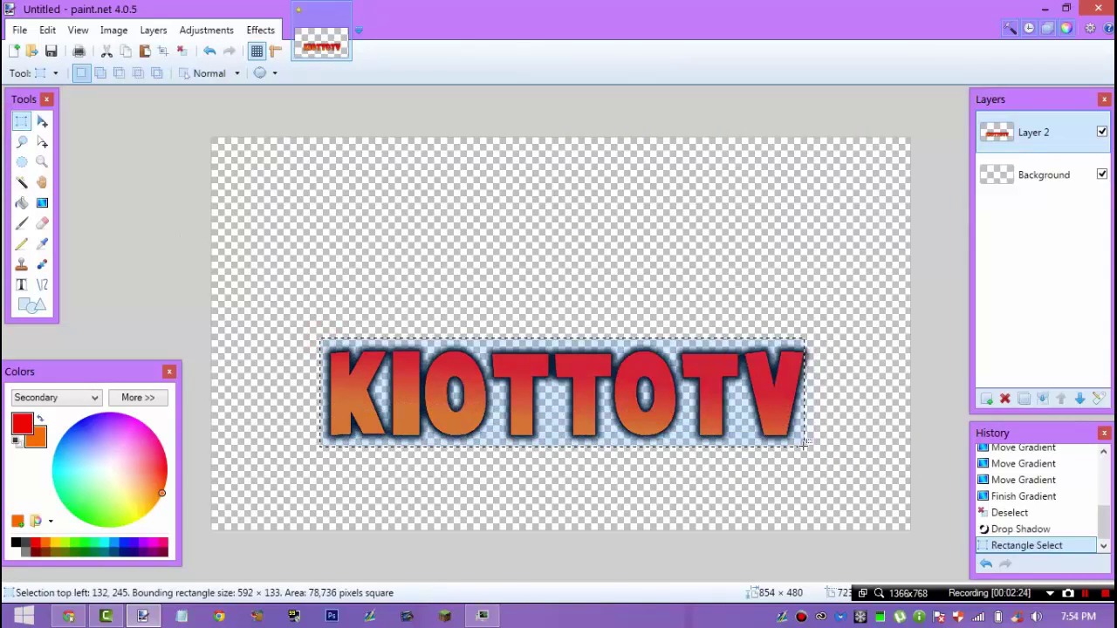
click(163, 51)
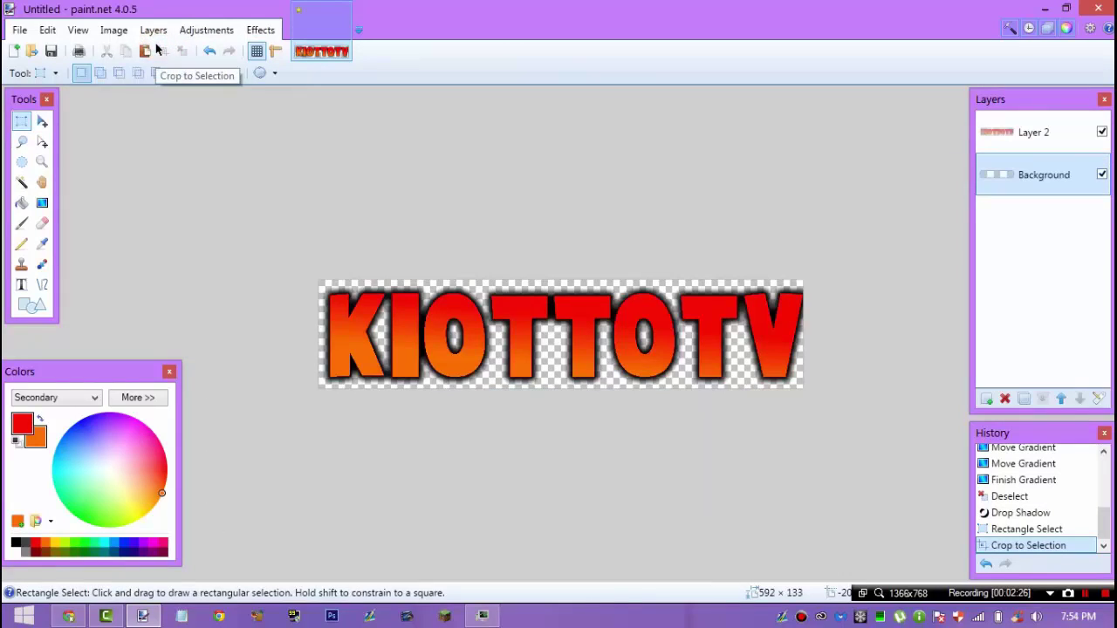
Step: Save the image to the Desktop as test.png in PNG format, flattening its layers
click(19, 35)
click(19, 35)
click(19, 35)
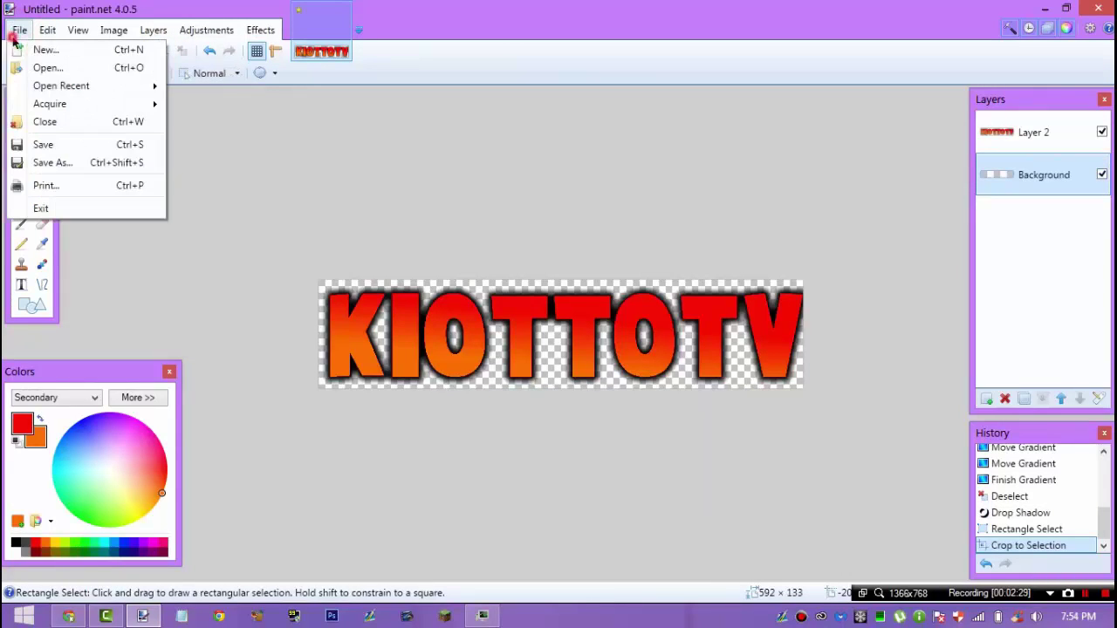
click(72, 172)
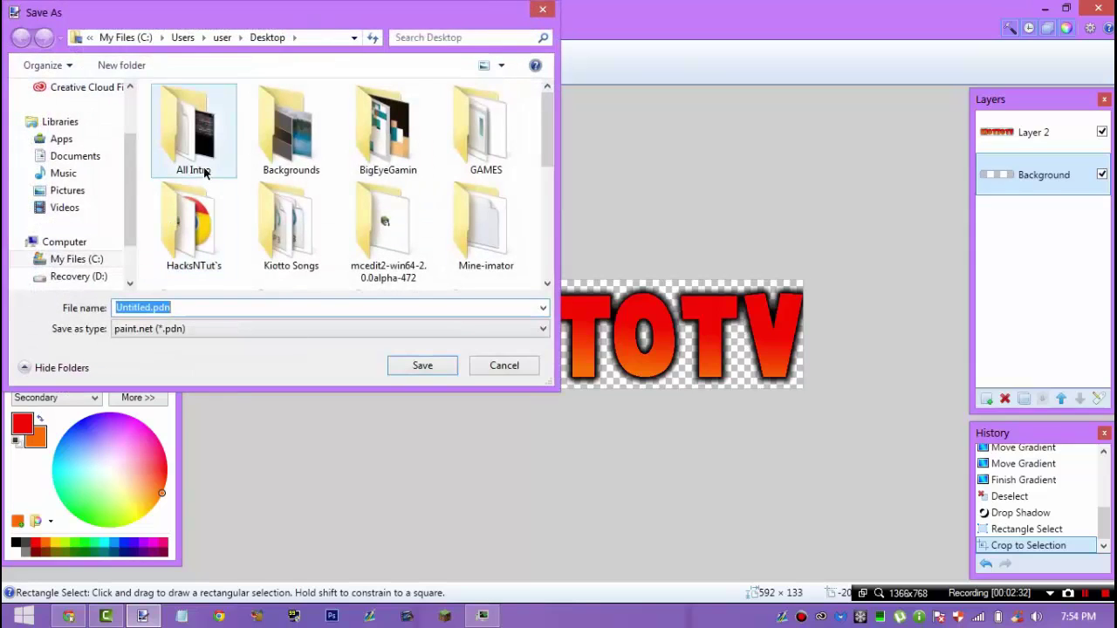
text(test.png)
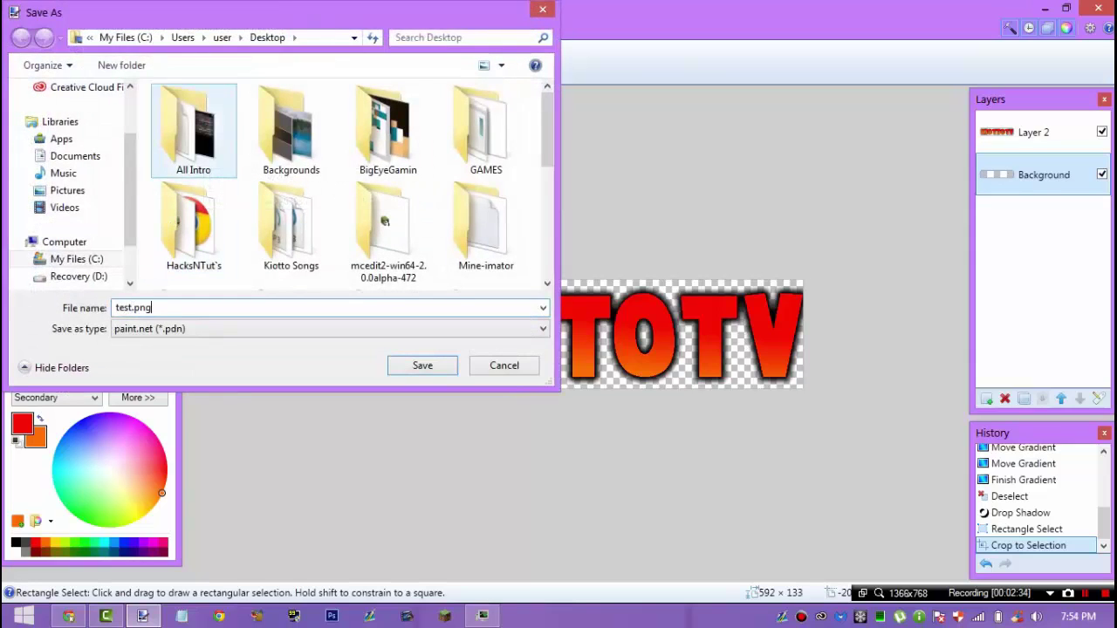
scroll(87, 148, up, 3)
click(68, 147)
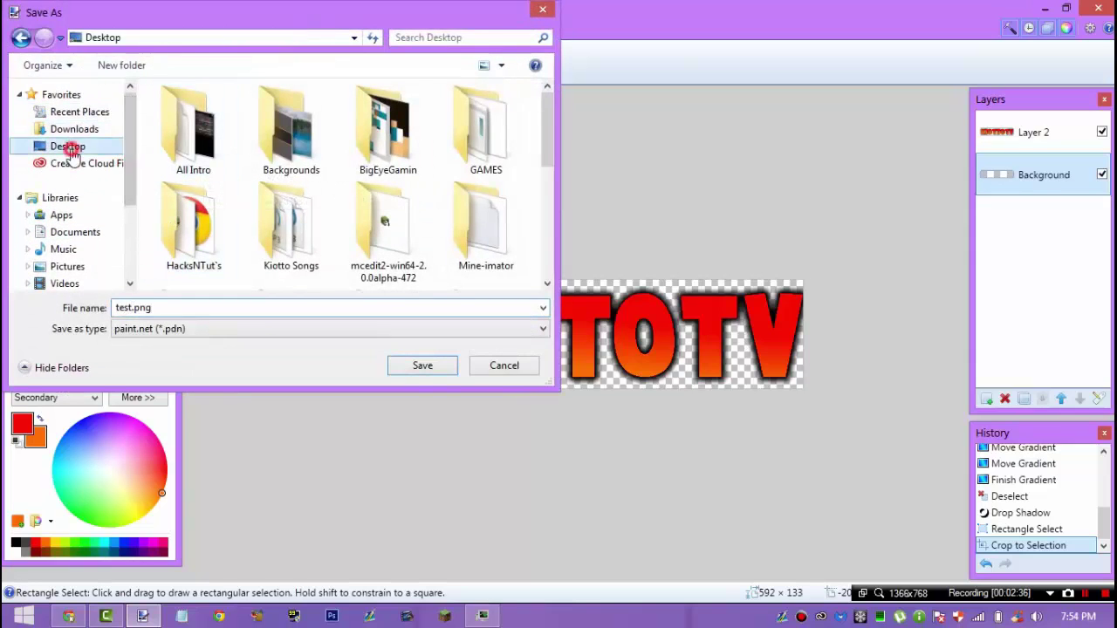
click(373, 330)
click(347, 394)
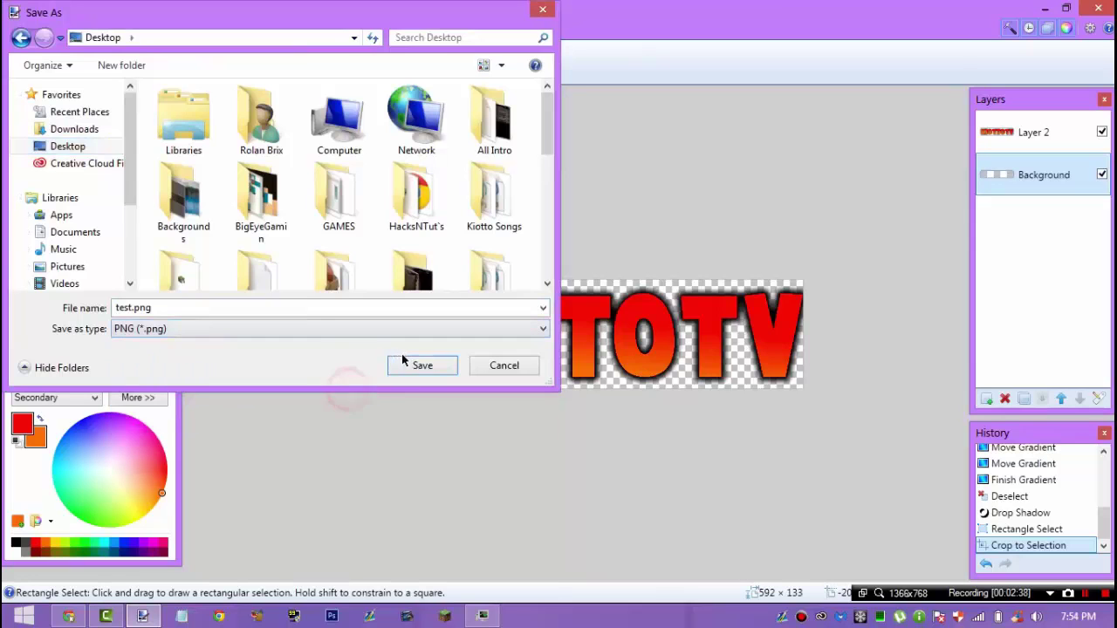
click(419, 364)
click(690, 447)
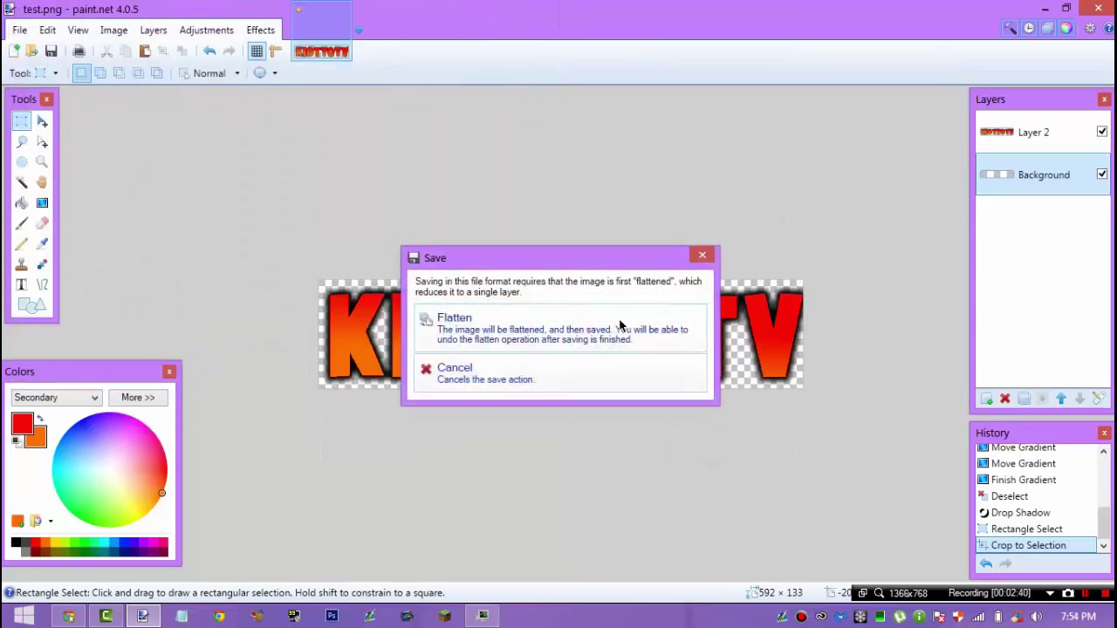
click(619, 326)
Step: Minimize the open windows to reach the desktop, preview my logo.png and close the preview
click(1041, 7)
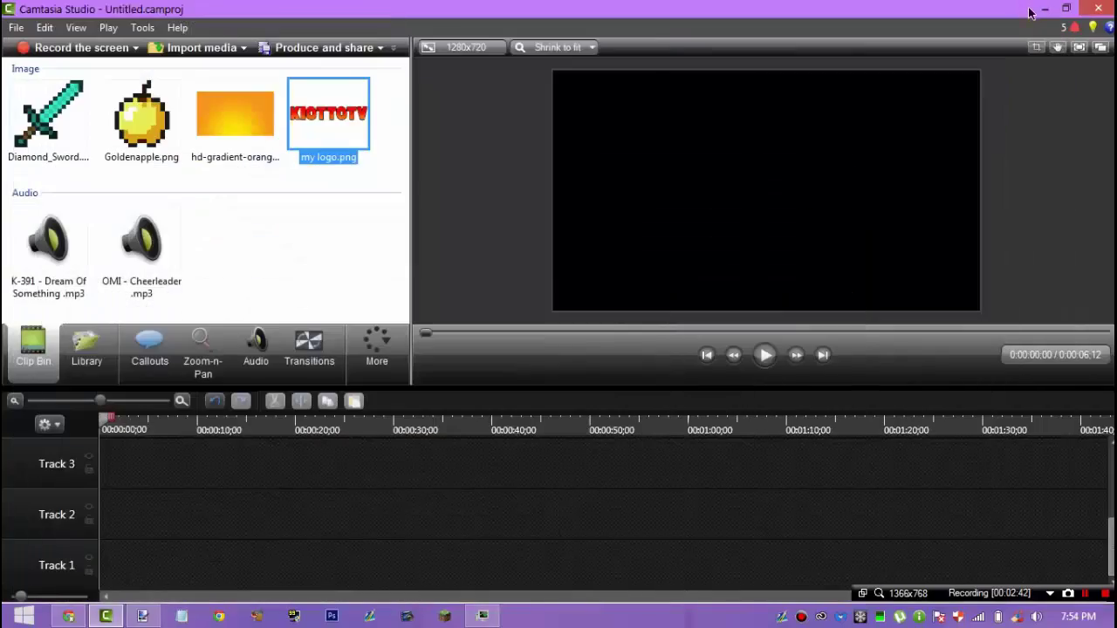
click(1039, 7)
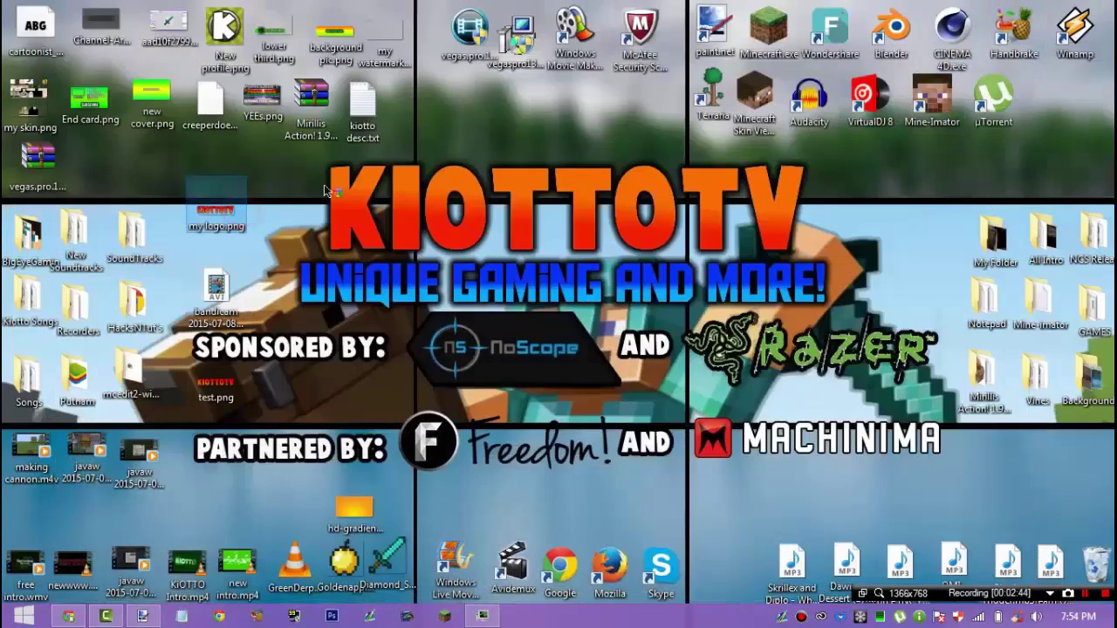
double_click(218, 214)
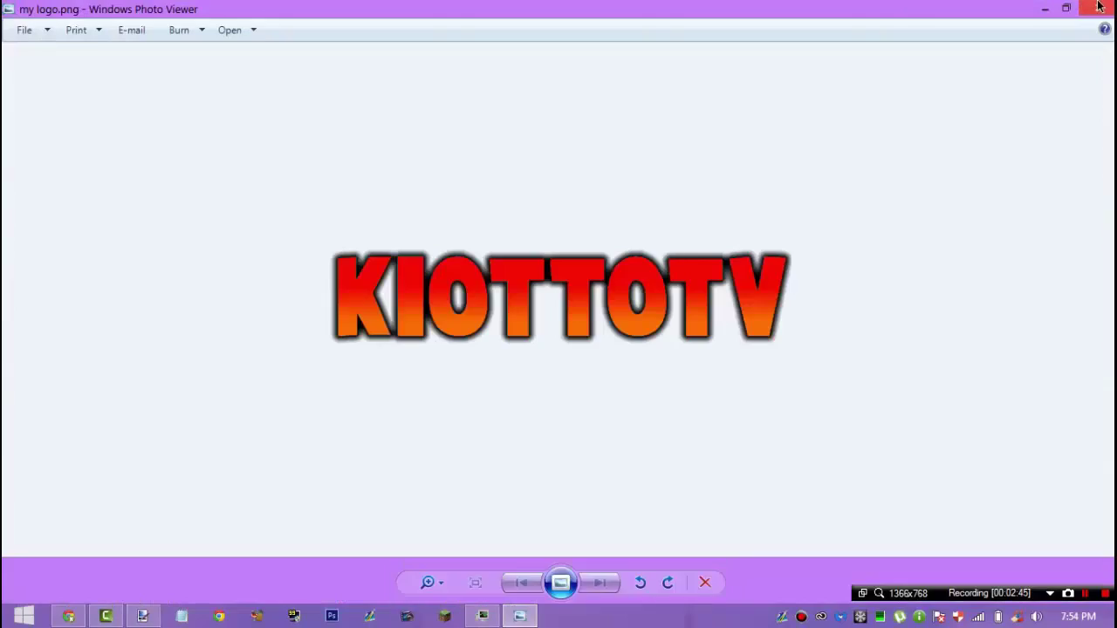
click(1099, 7)
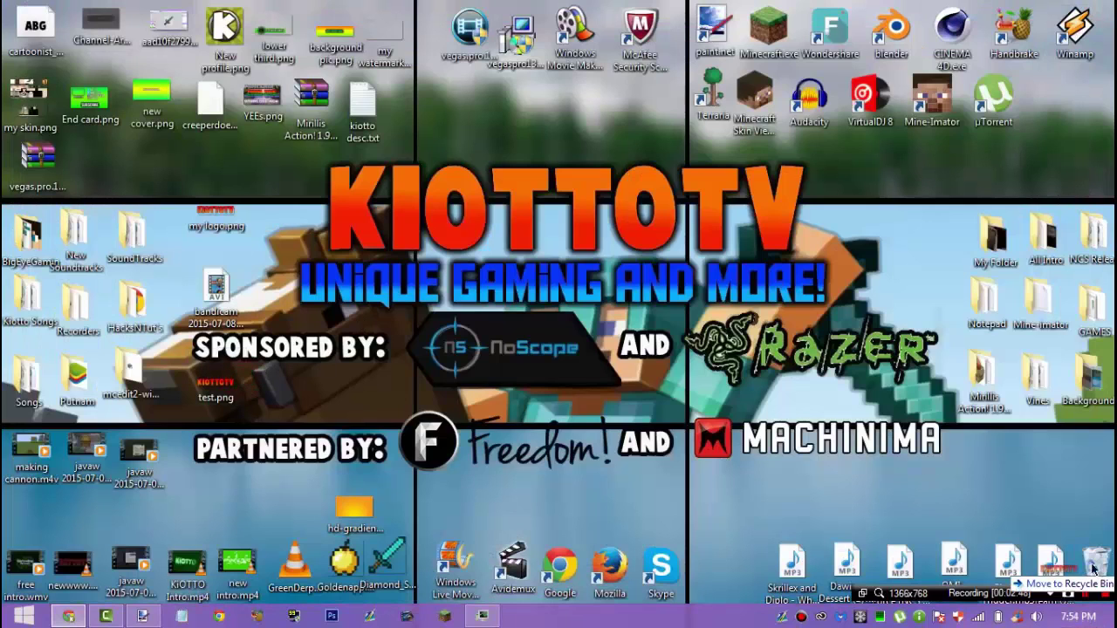
Step: Move test.png to the Recycle Bin and group the logo, sword, golden apple and gradient image files together on the desktop
drag(225, 217, 301, 458)
drag(387, 558, 406, 450)
drag(345, 563, 244, 458)
drag(215, 295, 346, 558)
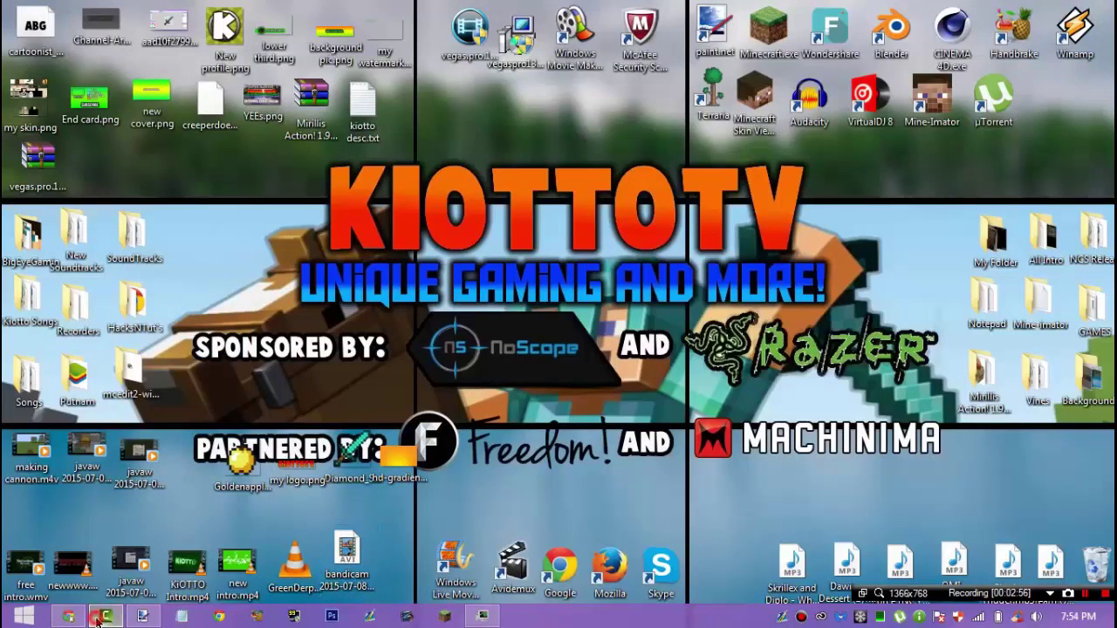
Step: Switch to Camtasia Studio and look over the imported images and audio files in the Clip Bin
click(106, 616)
drag(333, 259, 7, 44)
click(276, 239)
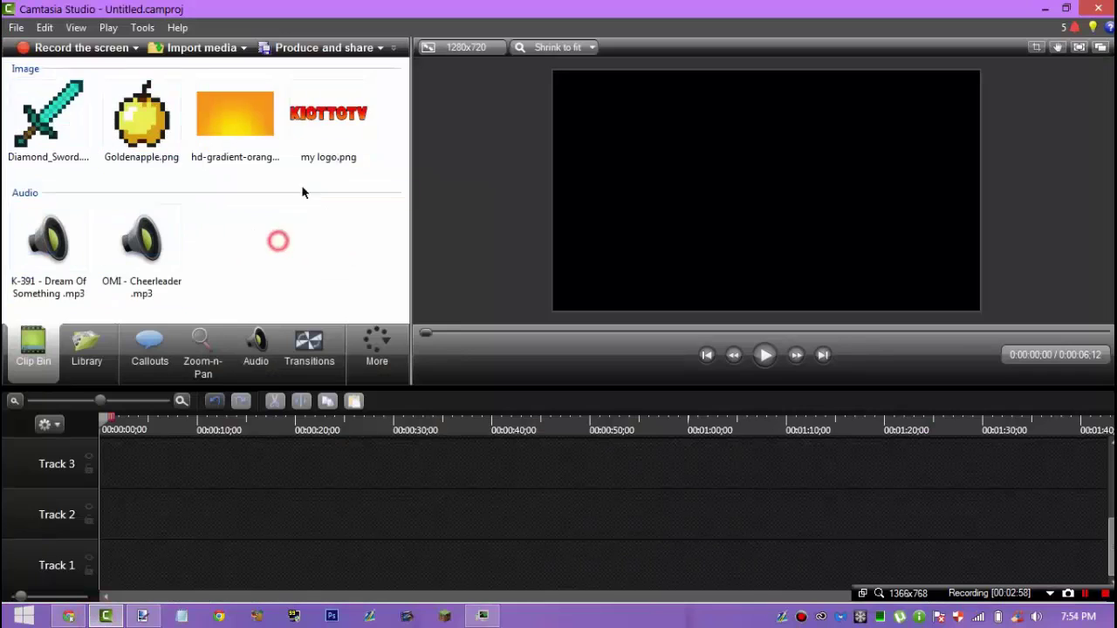
drag(376, 153, 3, 82)
drag(287, 279, 225, 247)
click(228, 244)
click(127, 229)
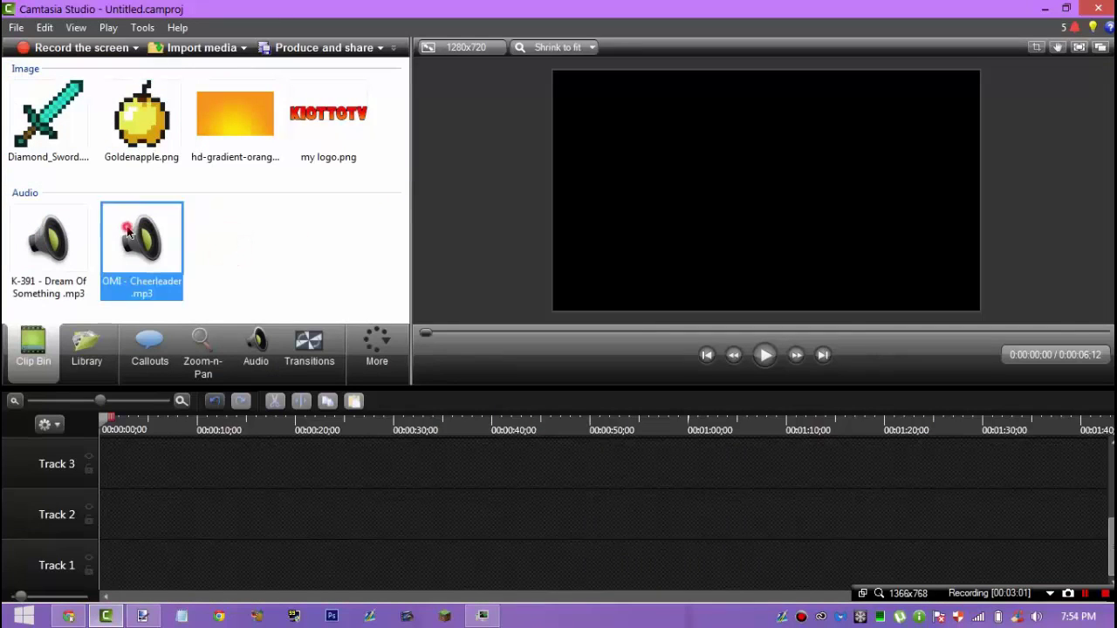
click(244, 251)
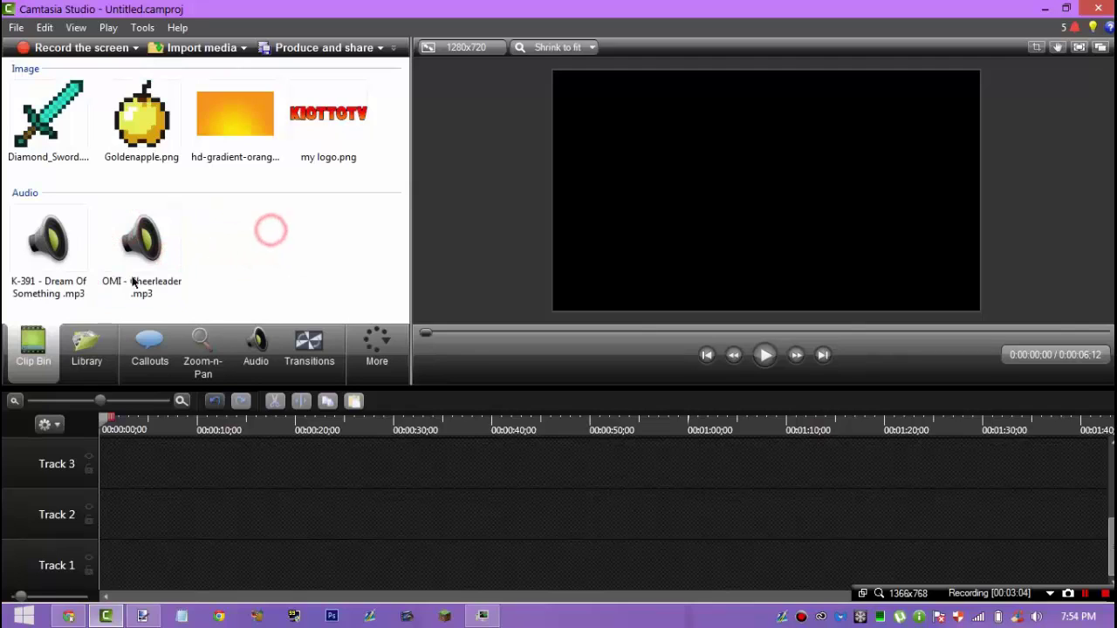
click(164, 240)
click(267, 237)
drag(302, 268, 5, 7)
click(366, 237)
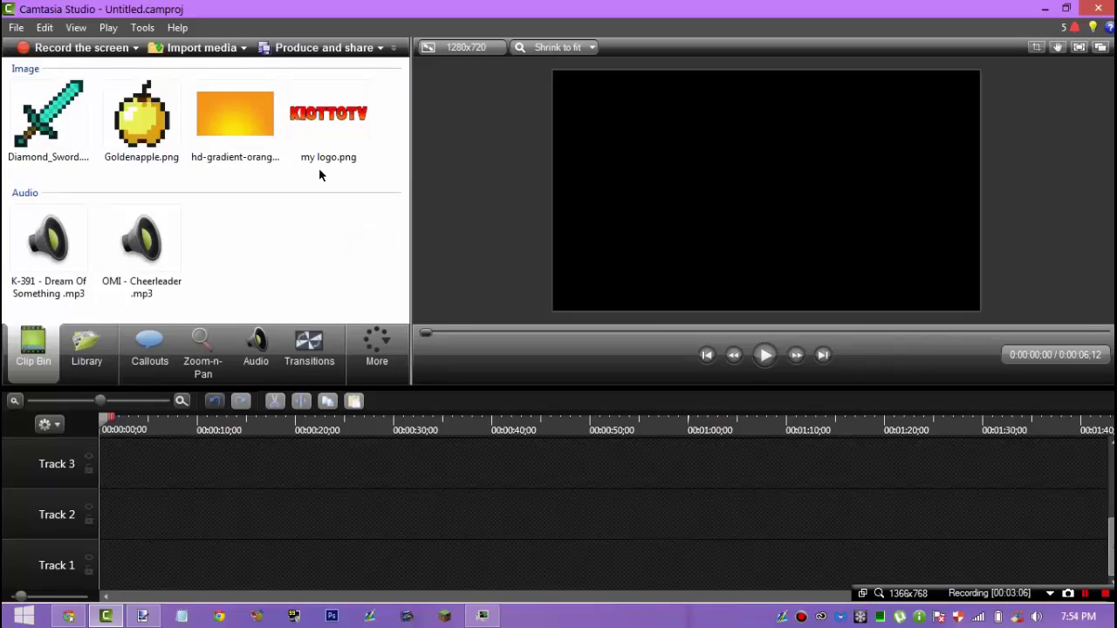
Step: Place the orange gradient background image at the start of Track 1 with a duration of 00:00:06;12
drag(240, 170, 156, 555)
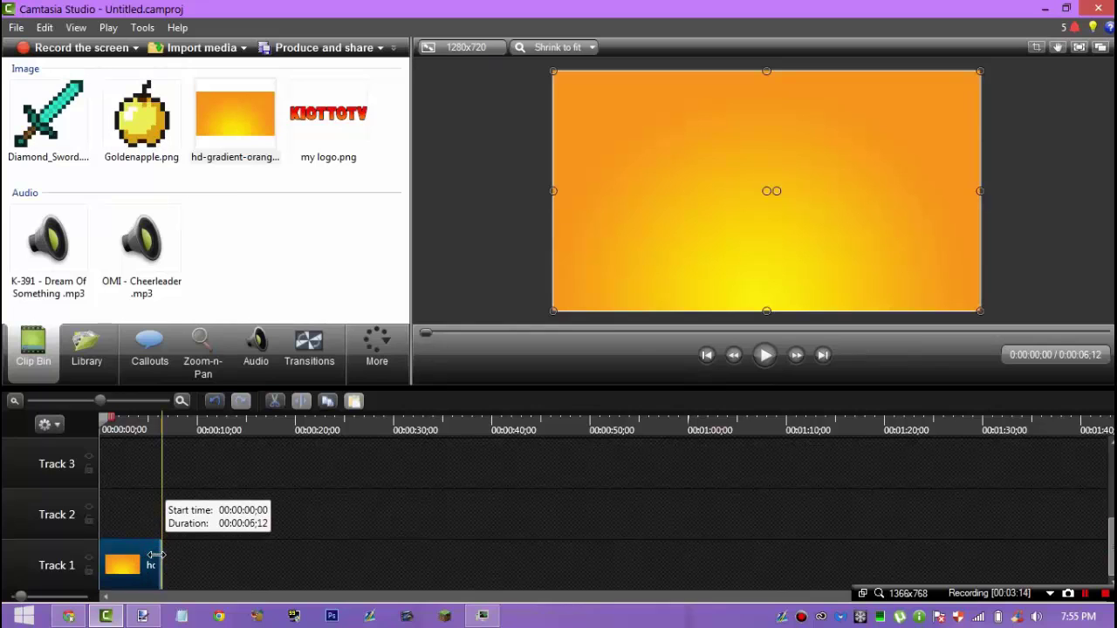
click(158, 440)
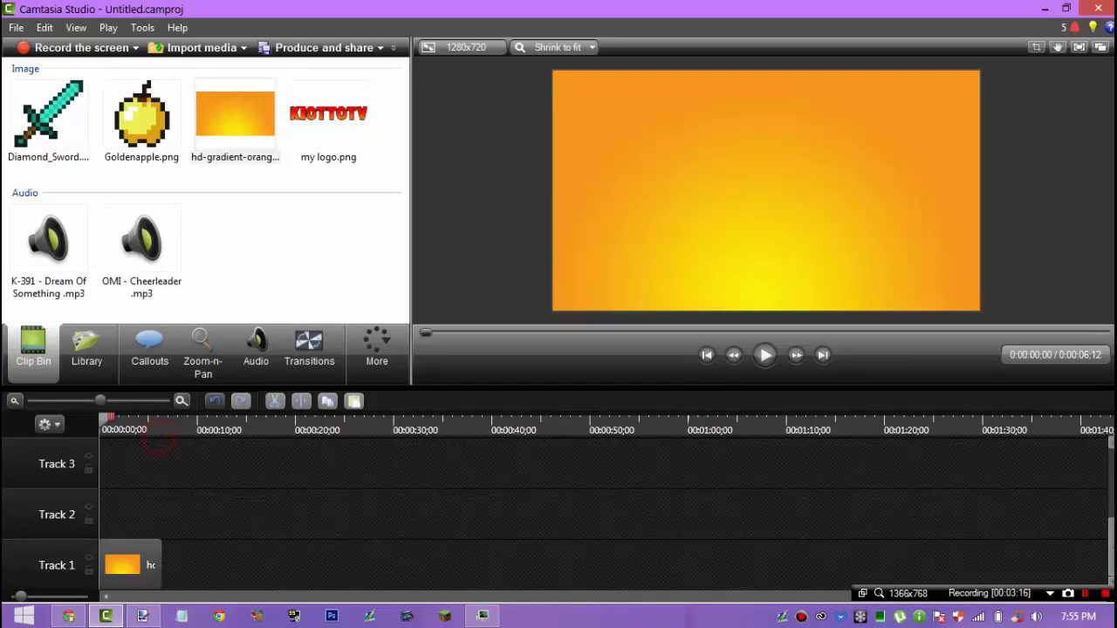
Step: Place the OMI - Cheerleader audio clip on Track 5 at about 00:01:13
drag(142, 240, 144, 504)
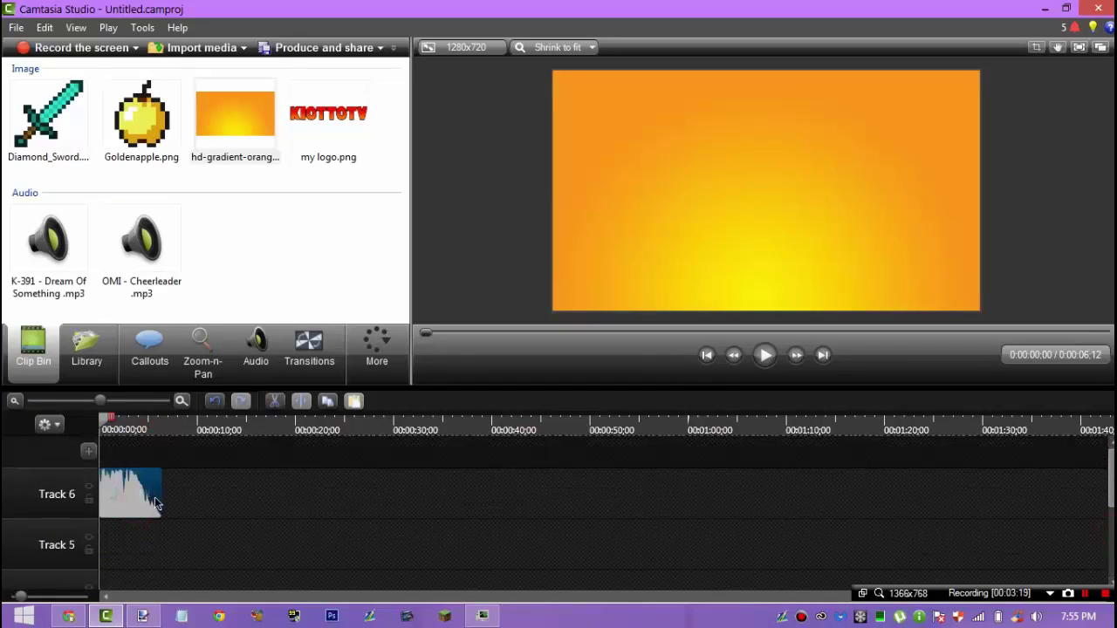
drag(1111, 474, 1110, 543)
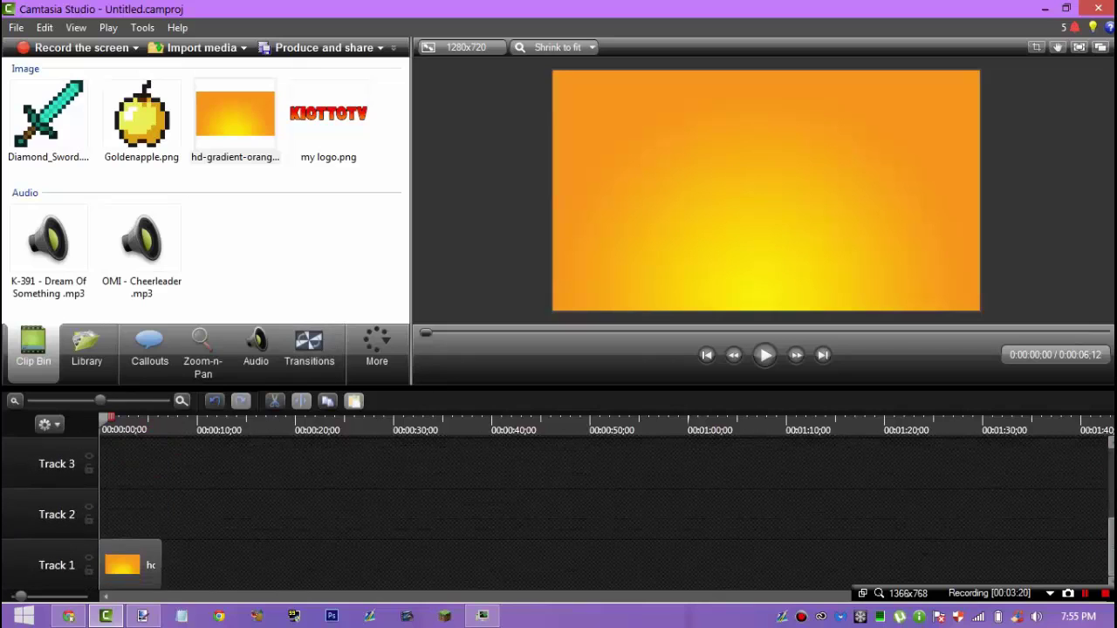
key(ctrl+y)
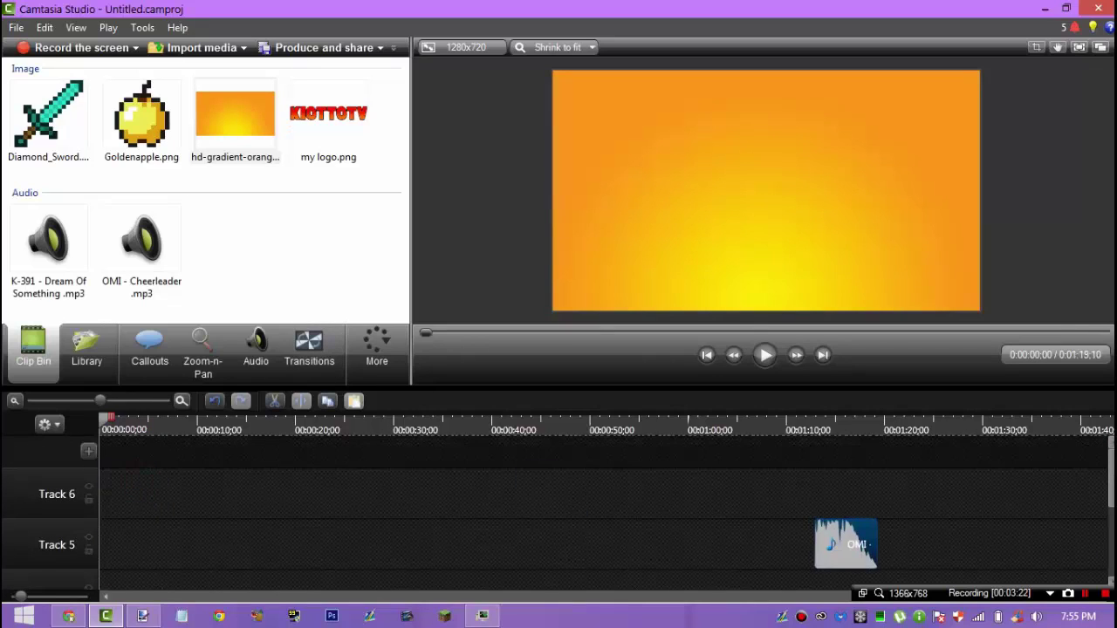
scroll(993, 508, down, 5)
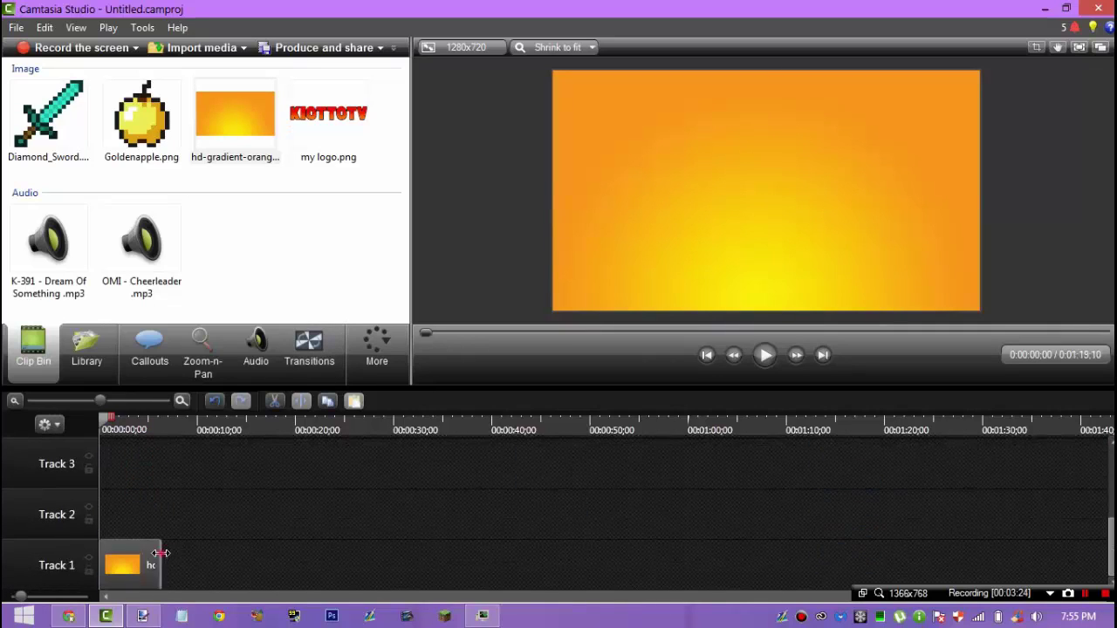
Step: Extend the orange background clip on Track 1 to about 7.5 seconds and lock Track 1
drag(160, 553, 173, 553)
click(88, 570)
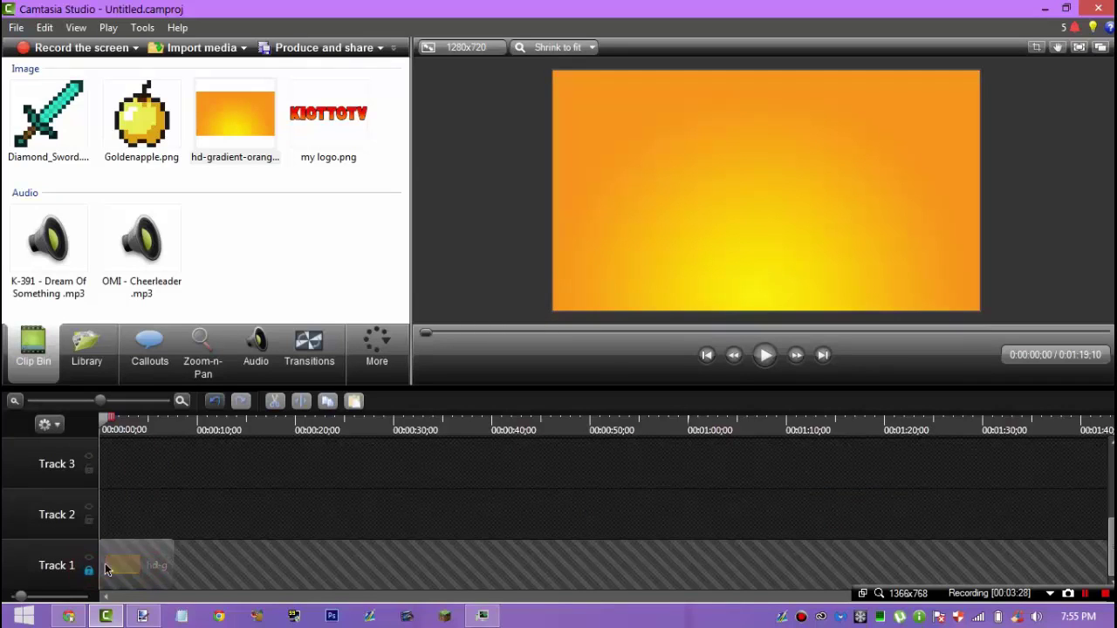
click(88, 570)
click(88, 570)
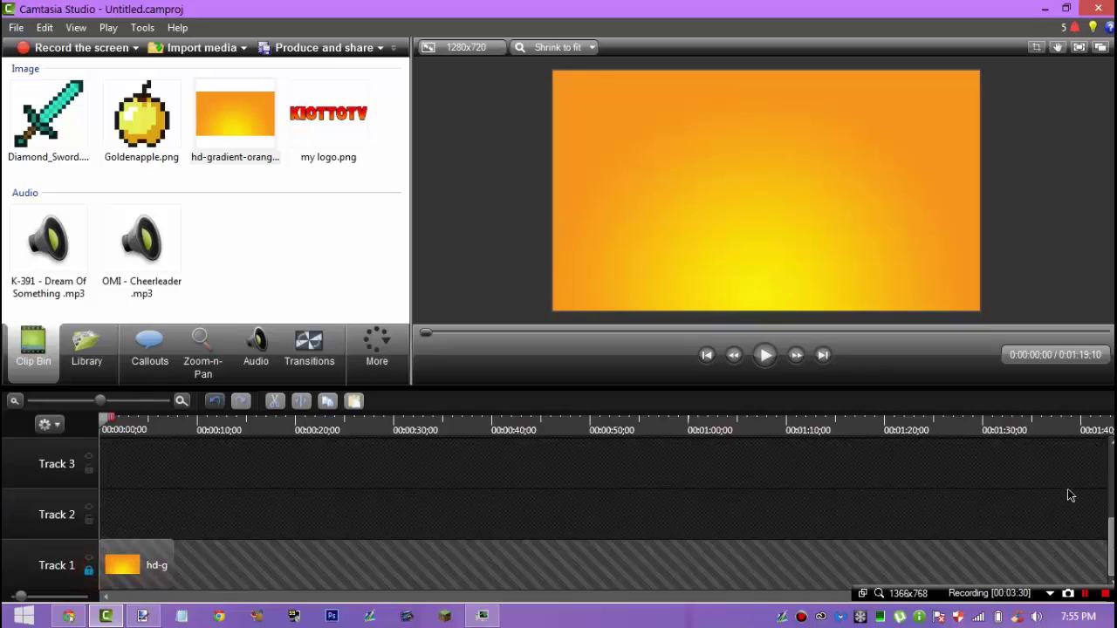
Step: Place Goldenapple.png on Track 2 above the background, starting at 00:00:00;06
scroll(52, 524, up, 1)
drag(268, 257, 97, 171)
click(282, 257)
scroll(1107, 473, down, 1)
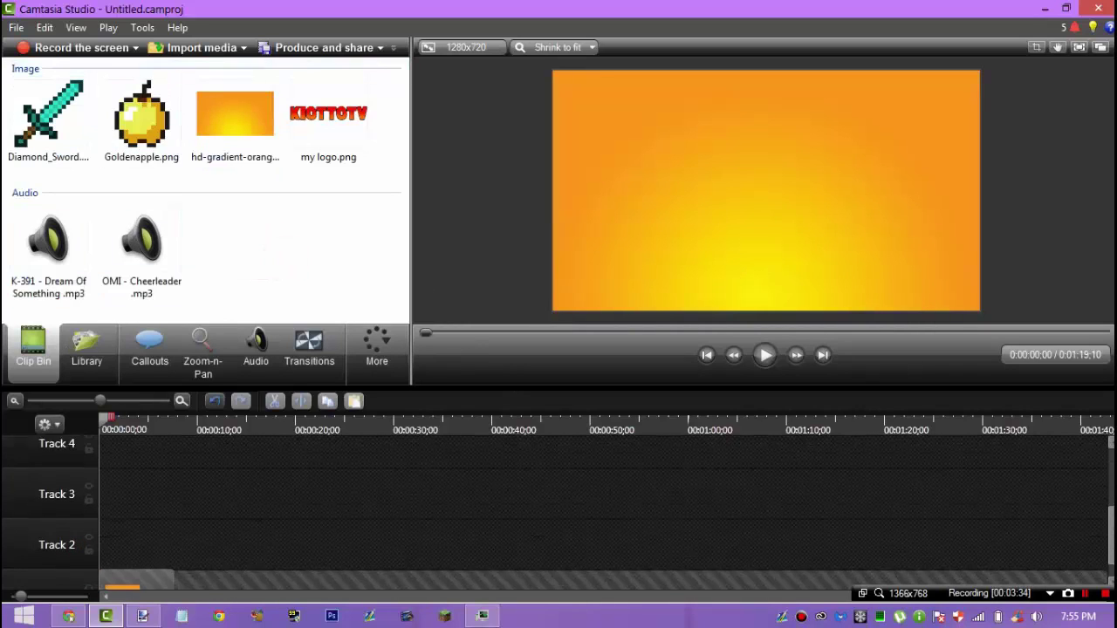
drag(142, 122, 124, 529)
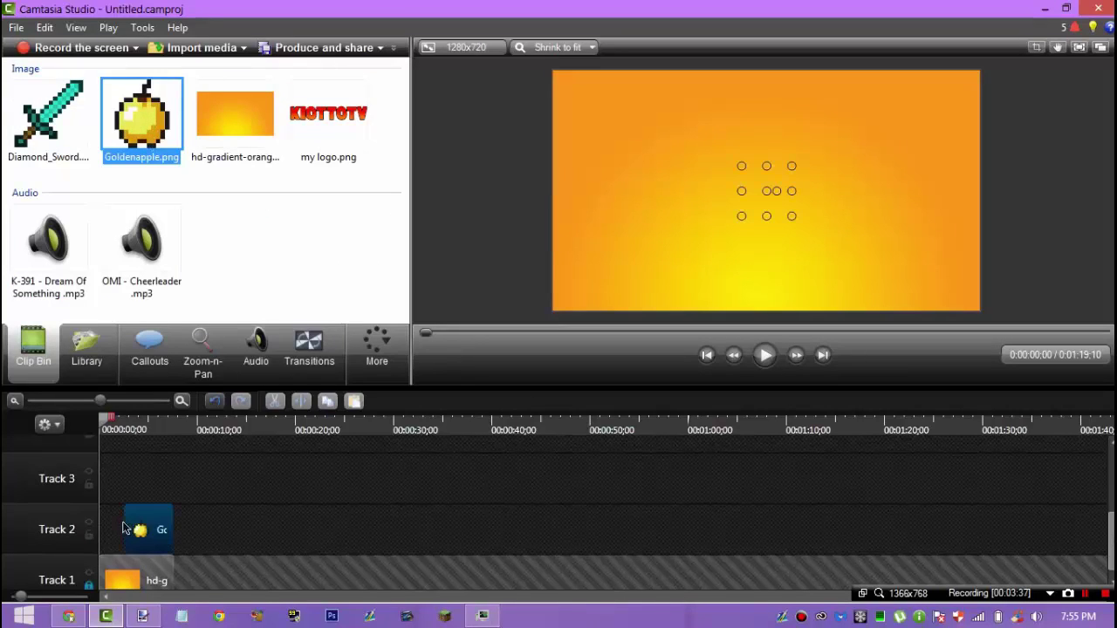
click(766, 355)
click(766, 355)
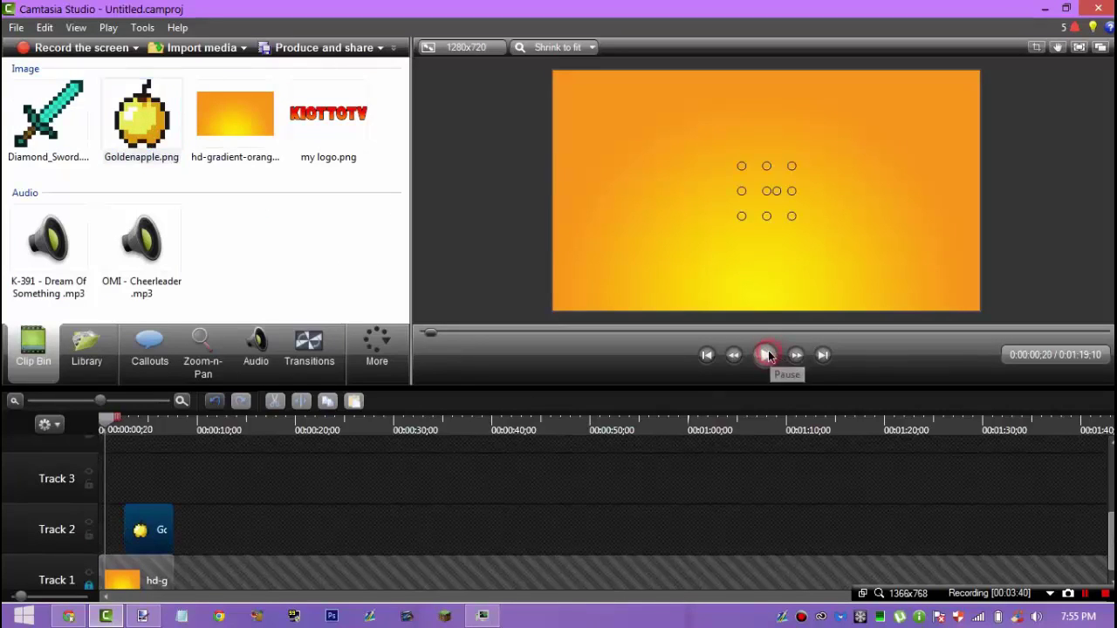
click(104, 420)
click(759, 354)
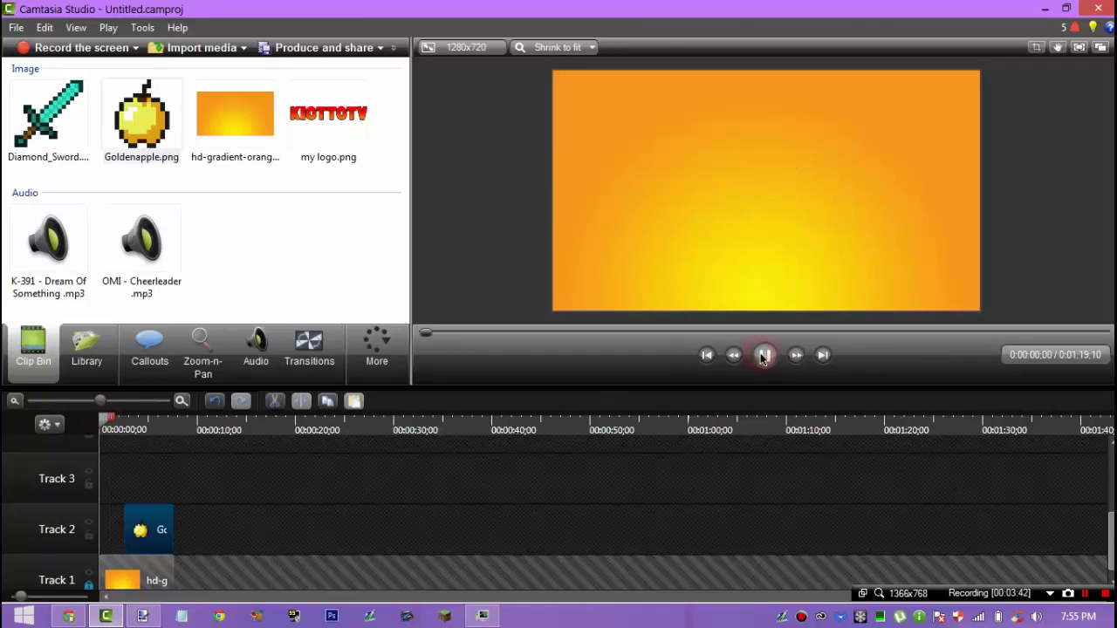
drag(161, 530, 135, 522)
Step: Add a second Goldenapple.png on Track 3, aligned with the apple clip on Track 2
drag(119, 119, 114, 471)
drag(130, 474, 116, 475)
double_click(128, 481)
drag(199, 470, 146, 525)
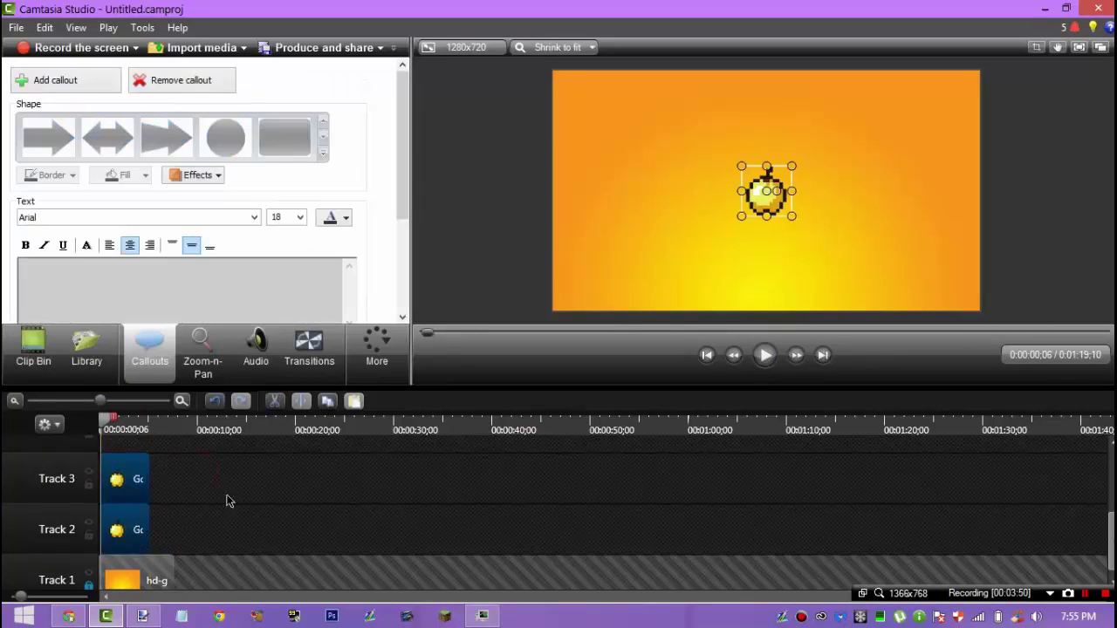
click(230, 491)
drag(201, 455, 148, 526)
click(130, 483)
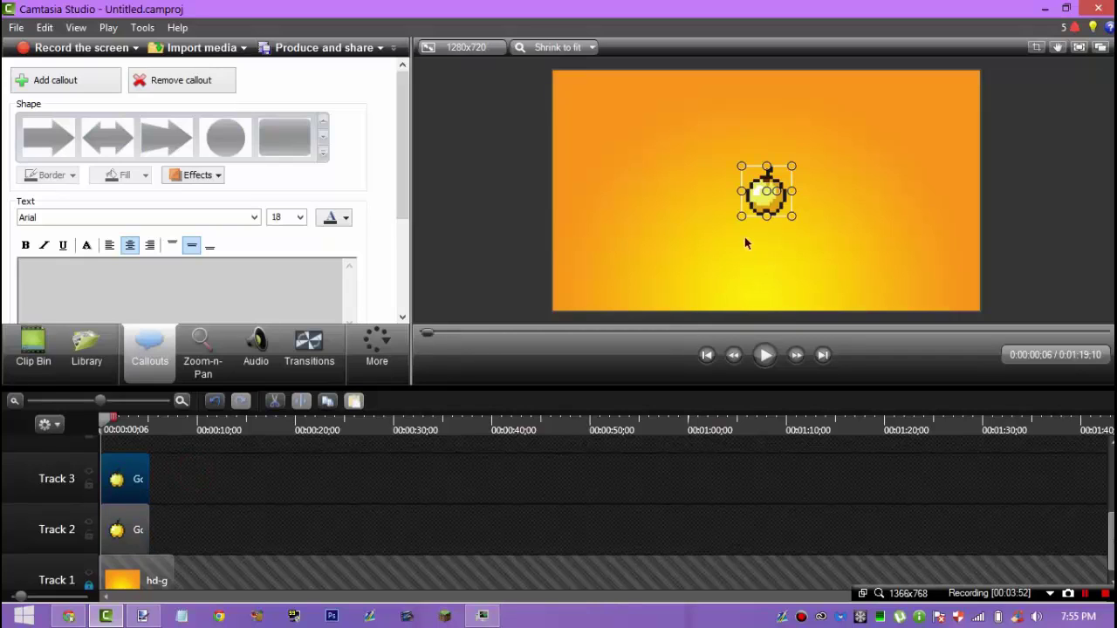
click(19, 342)
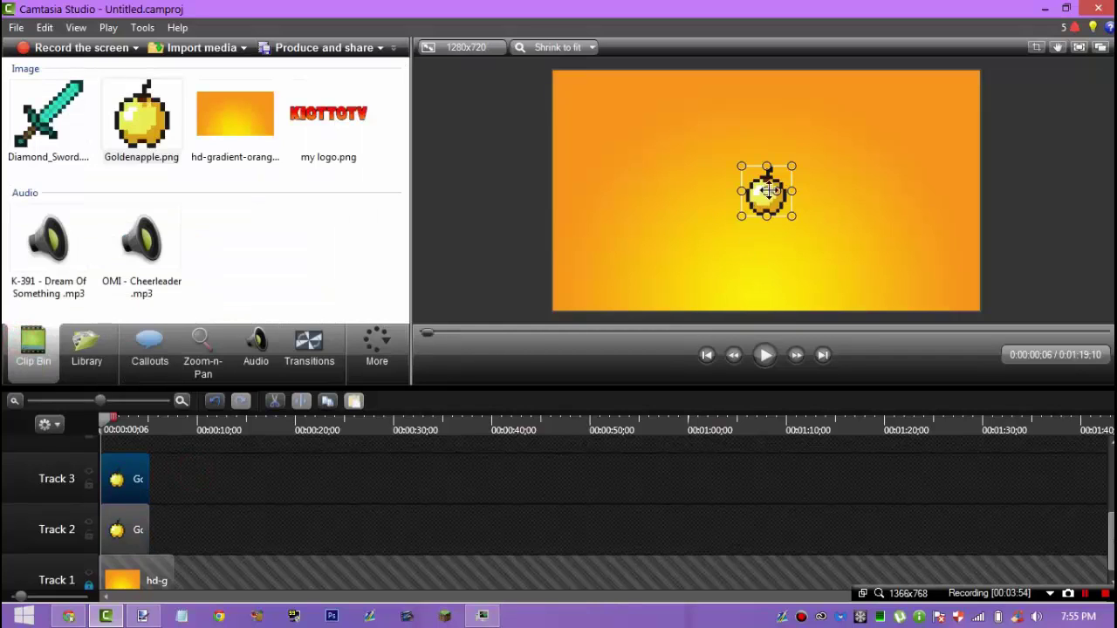
Step: Position the Track 3 apple near the canvas's right edge at about X 470 and the Track 2 apple near its left edge at about X -480
click(128, 540)
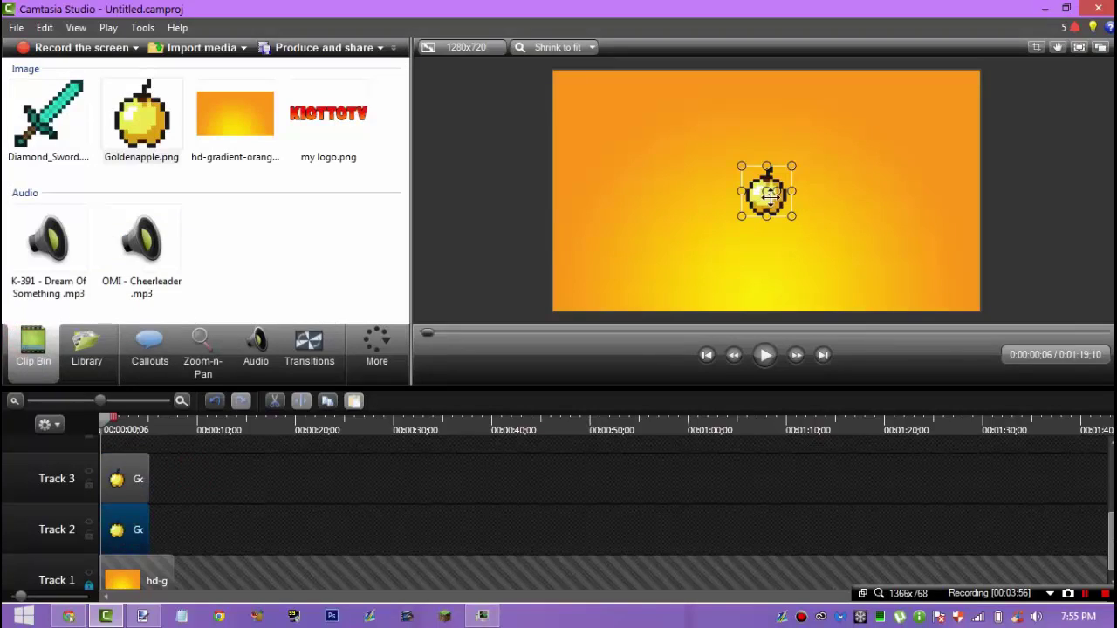
drag(775, 202, 932, 204)
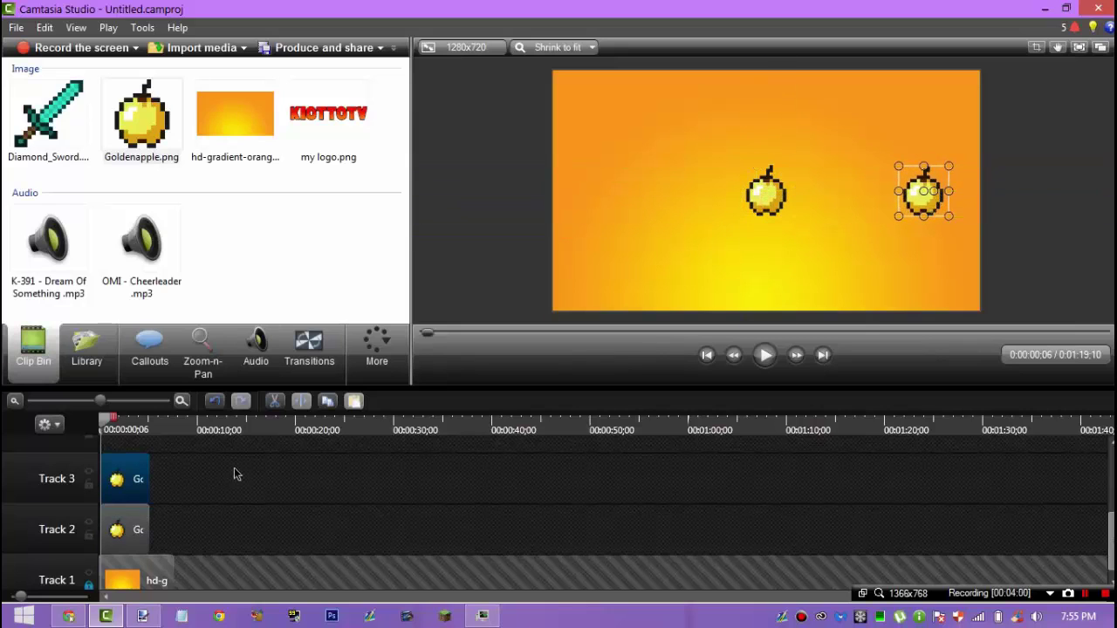
click(133, 522)
drag(766, 203, 607, 202)
click(30, 354)
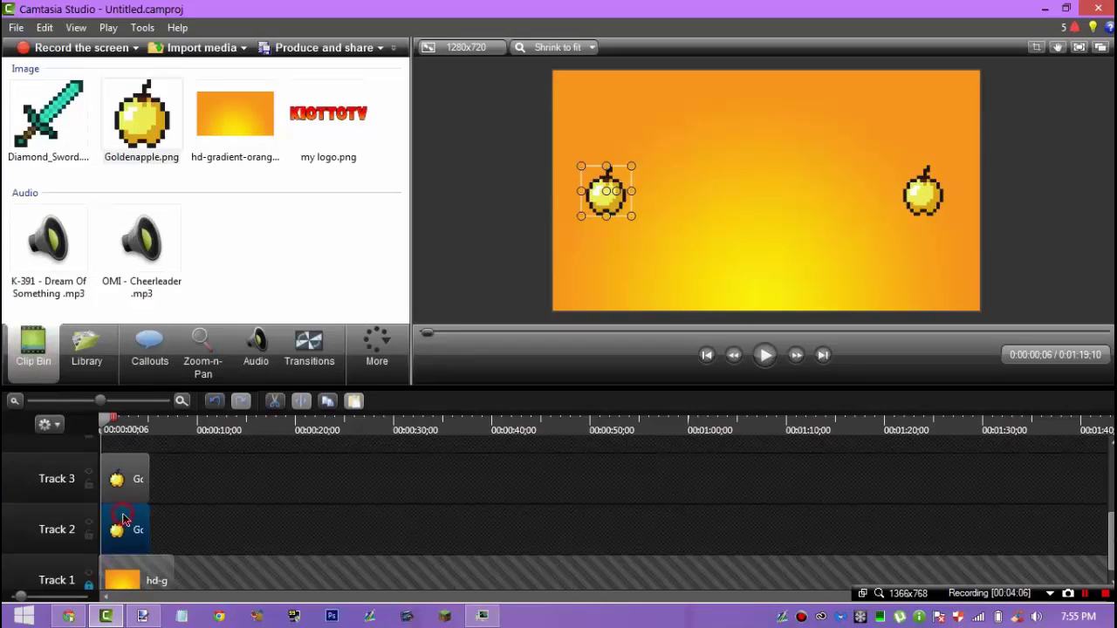
Step: Add a short slide-in animation to the Track 2 apple, starting off the canvas's left side at about X -965, Y 24
click(390, 358)
click(390, 395)
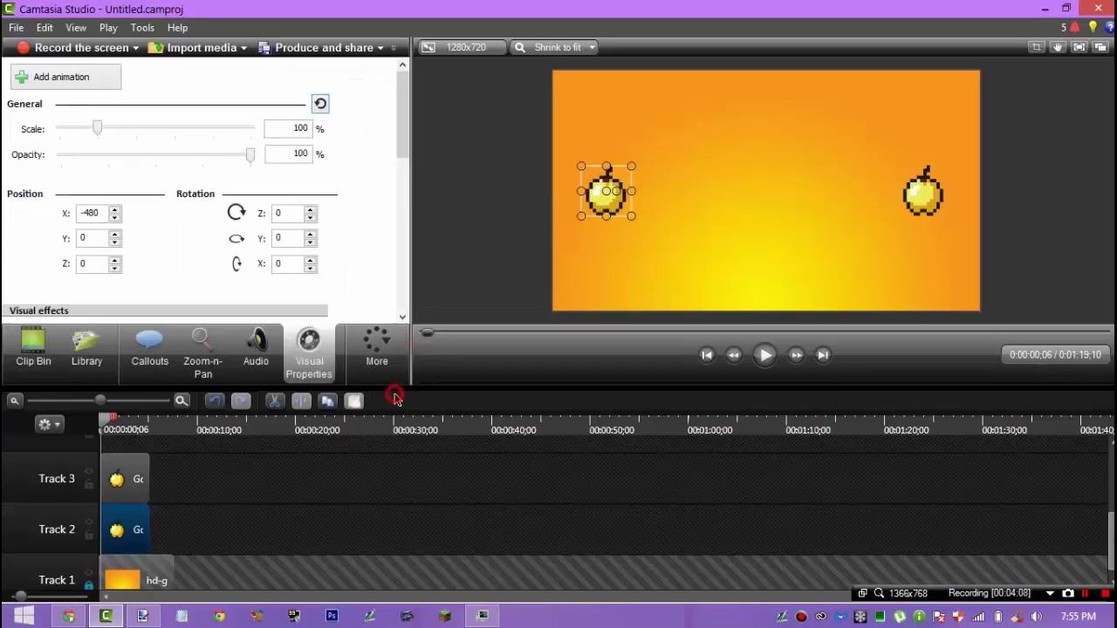
click(81, 76)
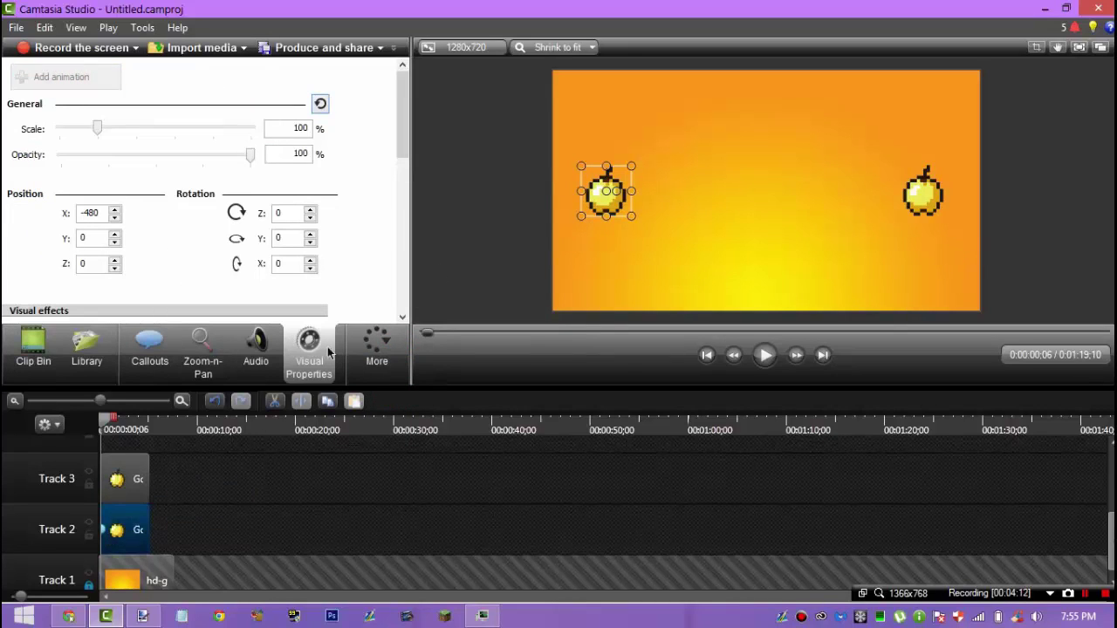
drag(102, 529, 103, 529)
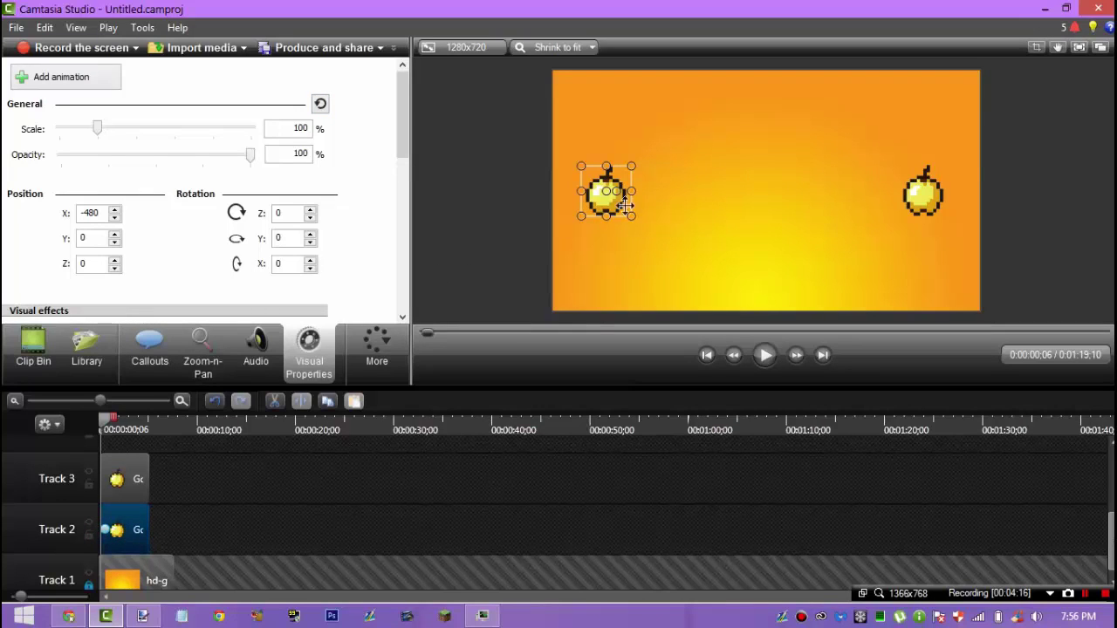
drag(613, 195, 455, 194)
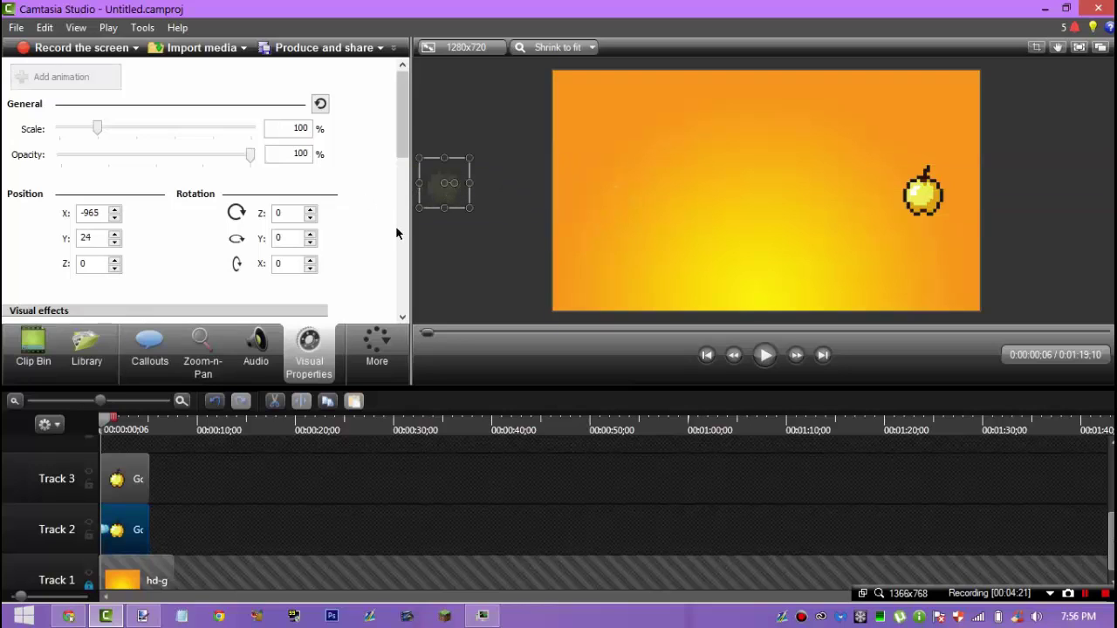
Step: Add a short slide-in animation to the Track 3 apple, starting off the canvas's right side at about X 1063, Y -75
click(146, 492)
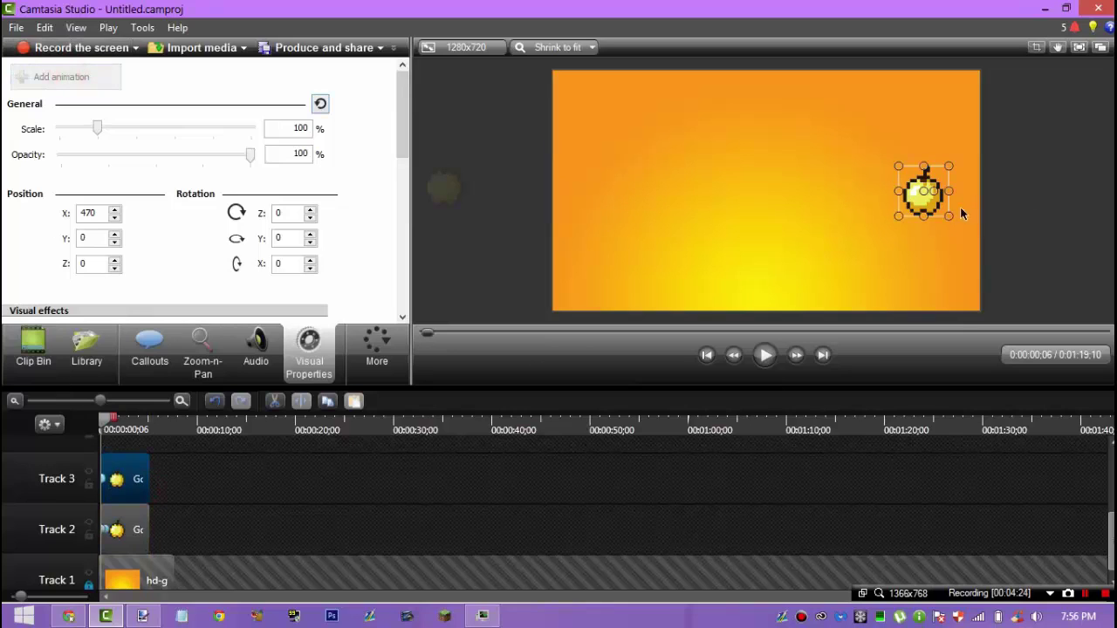
drag(98, 479, 105, 479)
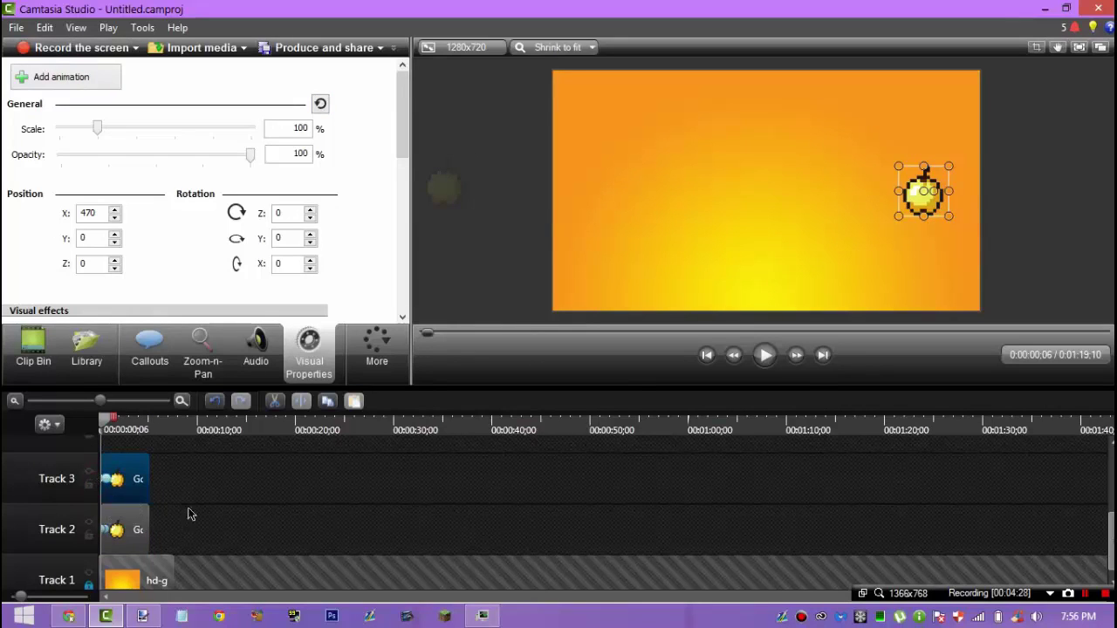
drag(921, 210, 1102, 235)
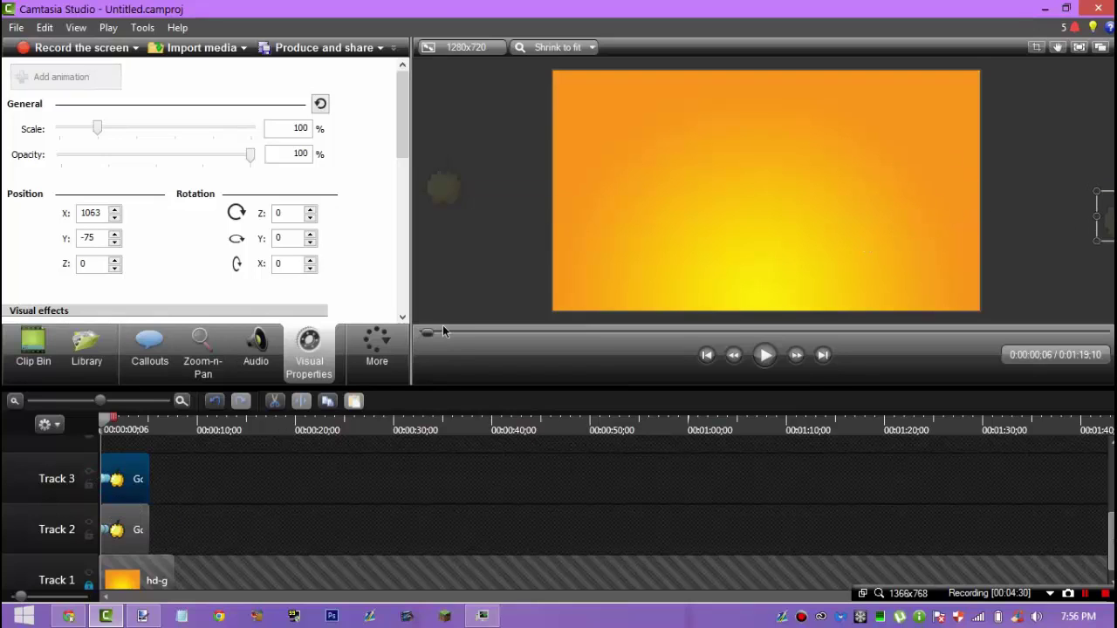
Step: Play the beginning of the timeline to check the slide-in animations of both apples
drag(442, 332, 401, 327)
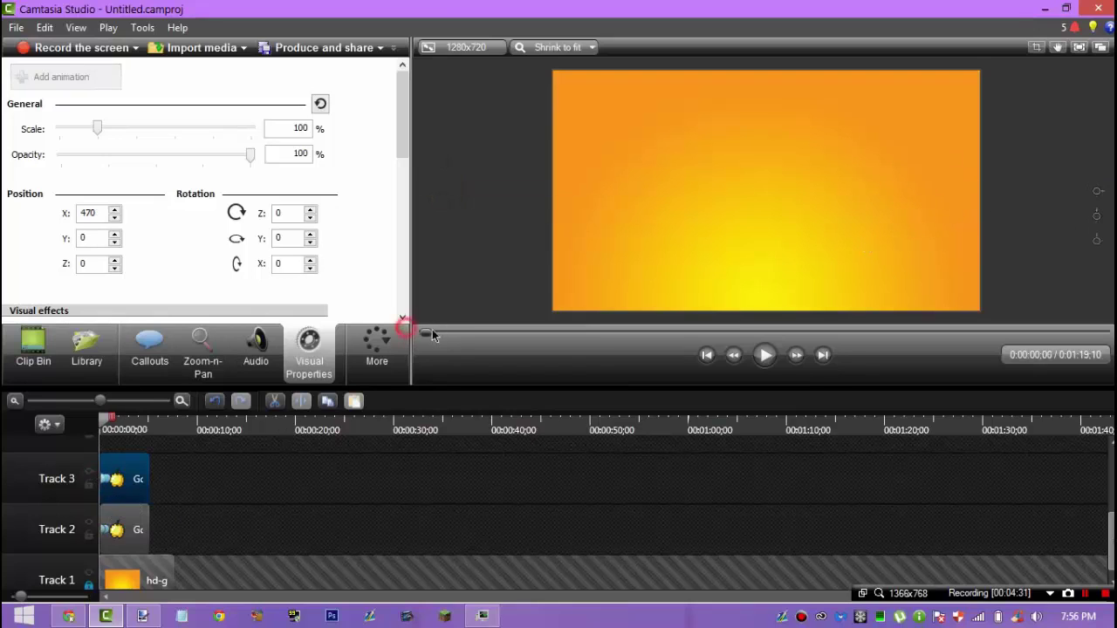
click(768, 356)
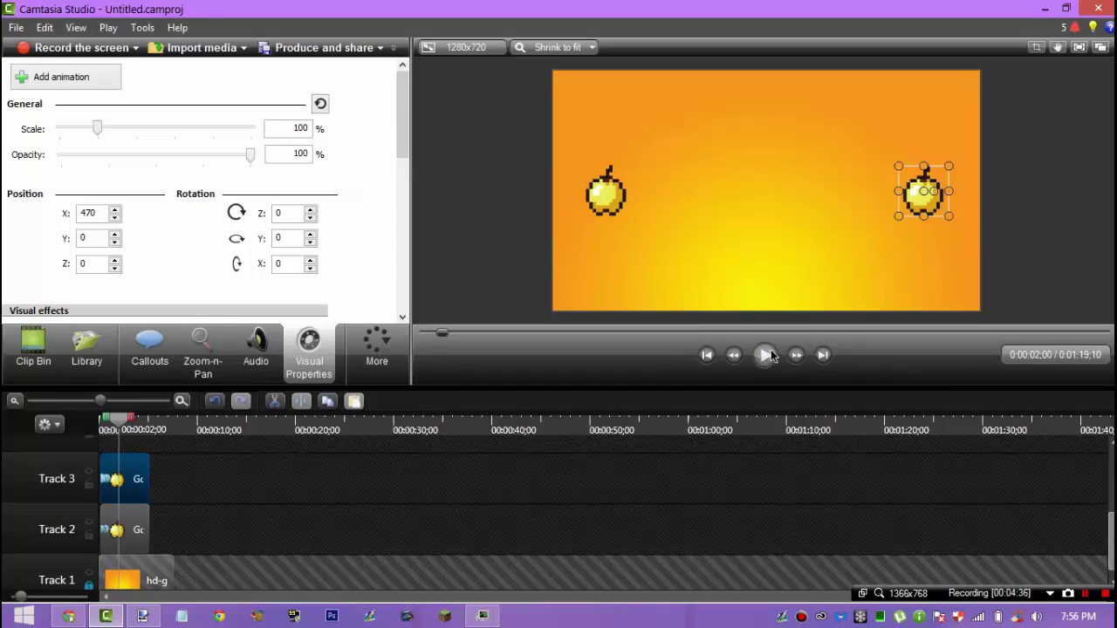
click(767, 356)
click(377, 344)
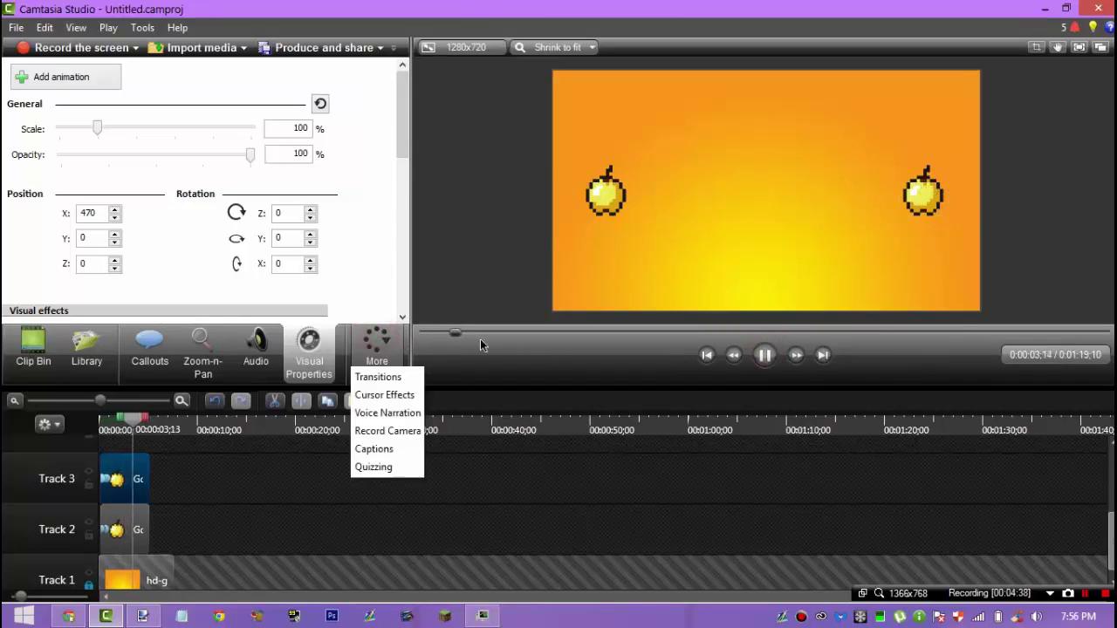
click(431, 320)
drag(450, 330, 426, 332)
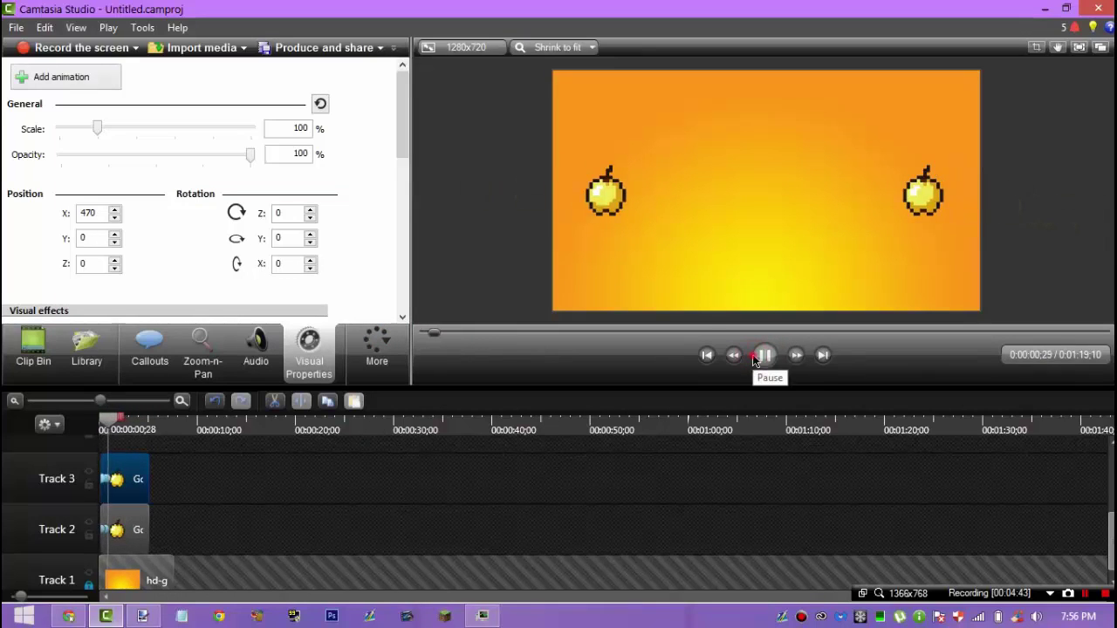
click(760, 355)
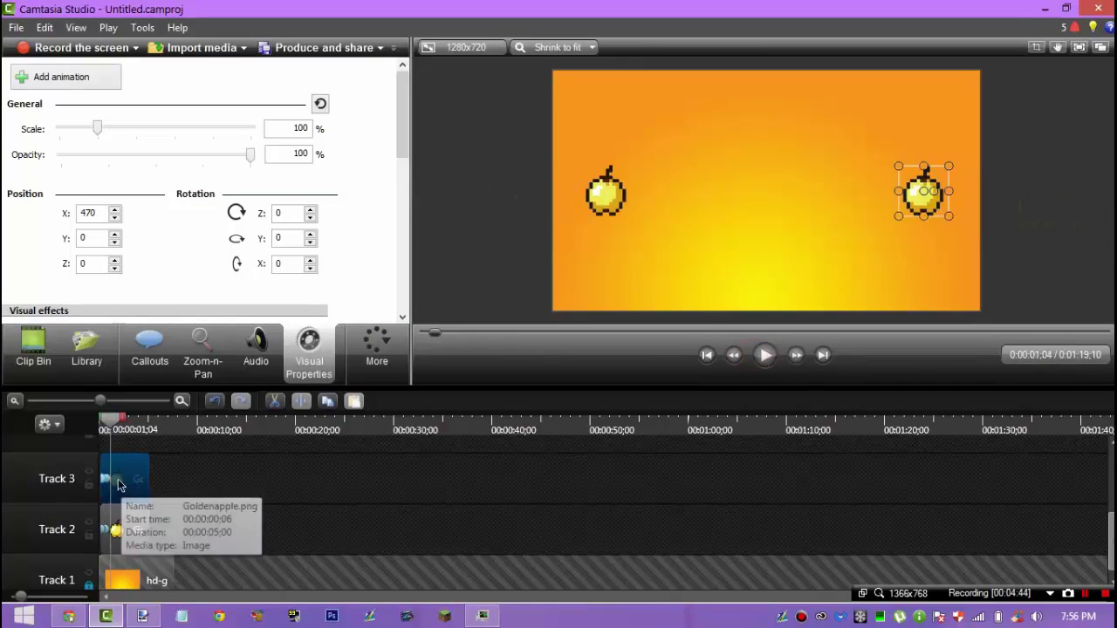
Step: Delete the golden apple clip on Track 3 and put a fresh Goldenapple.png in its place
key(Delete)
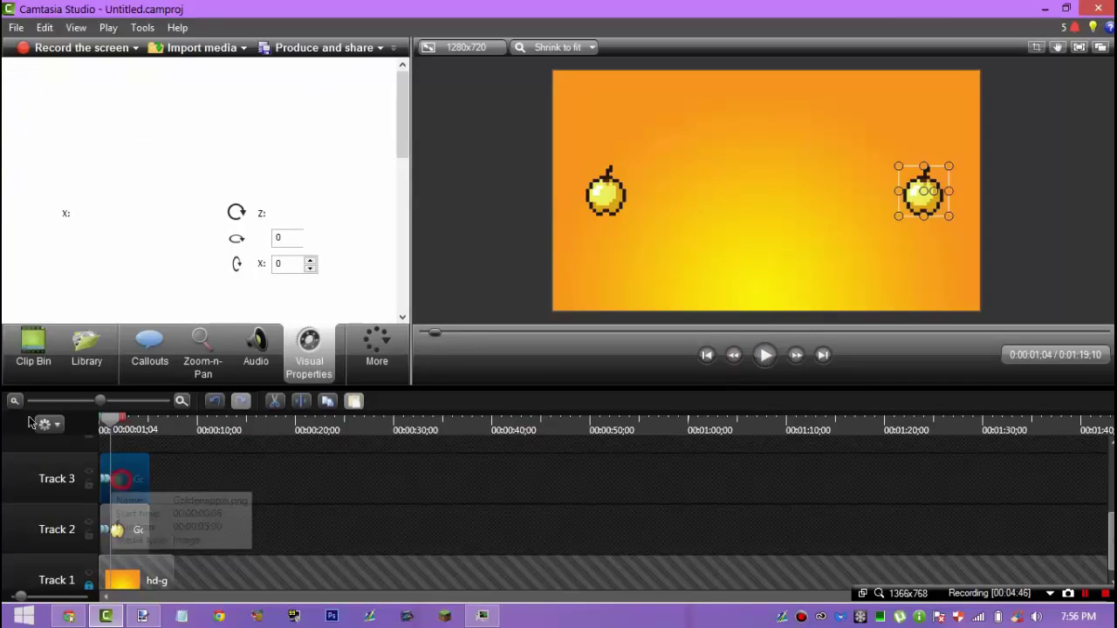
click(32, 351)
drag(151, 128, 127, 480)
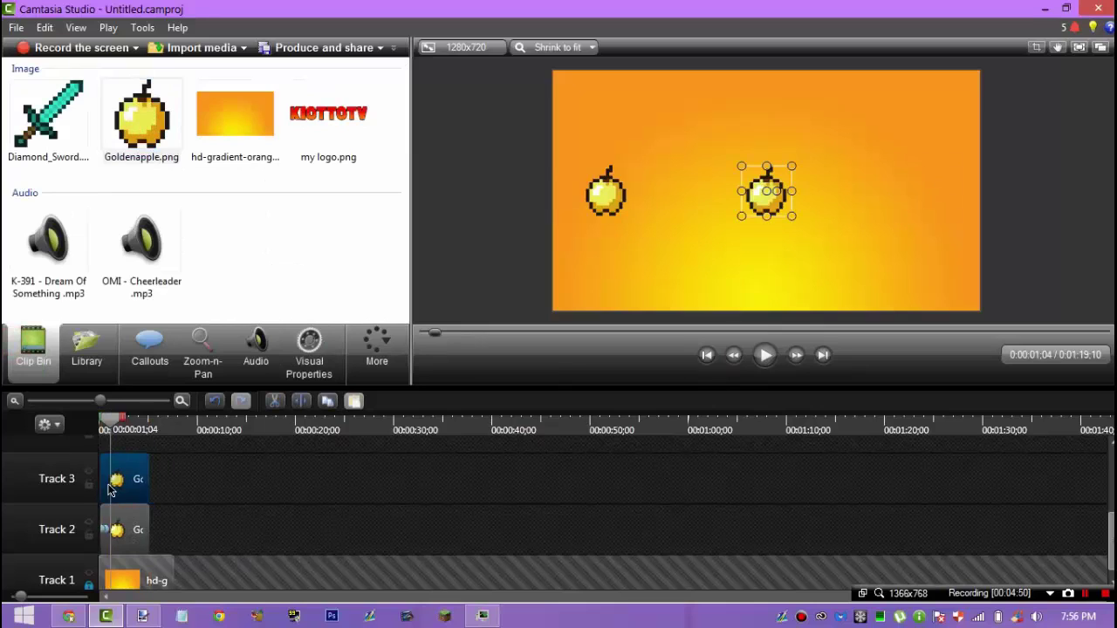
Step: Try adding an animation to the Track 3 apple and moving it to the canvas's right side at about X 527, Y 12
click(113, 480)
click(309, 349)
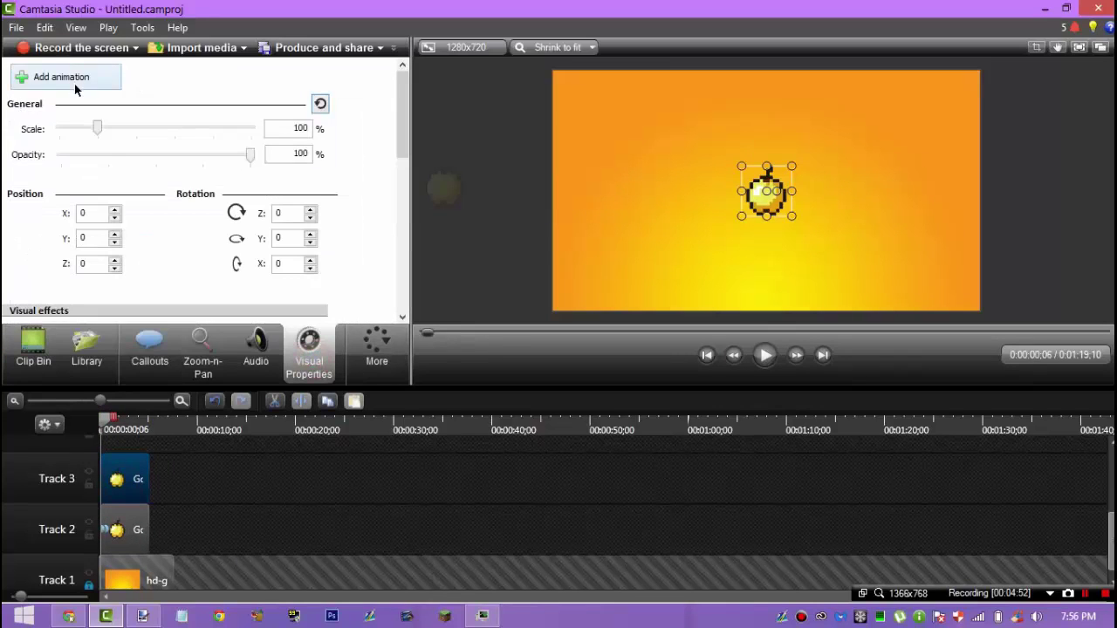
click(75, 87)
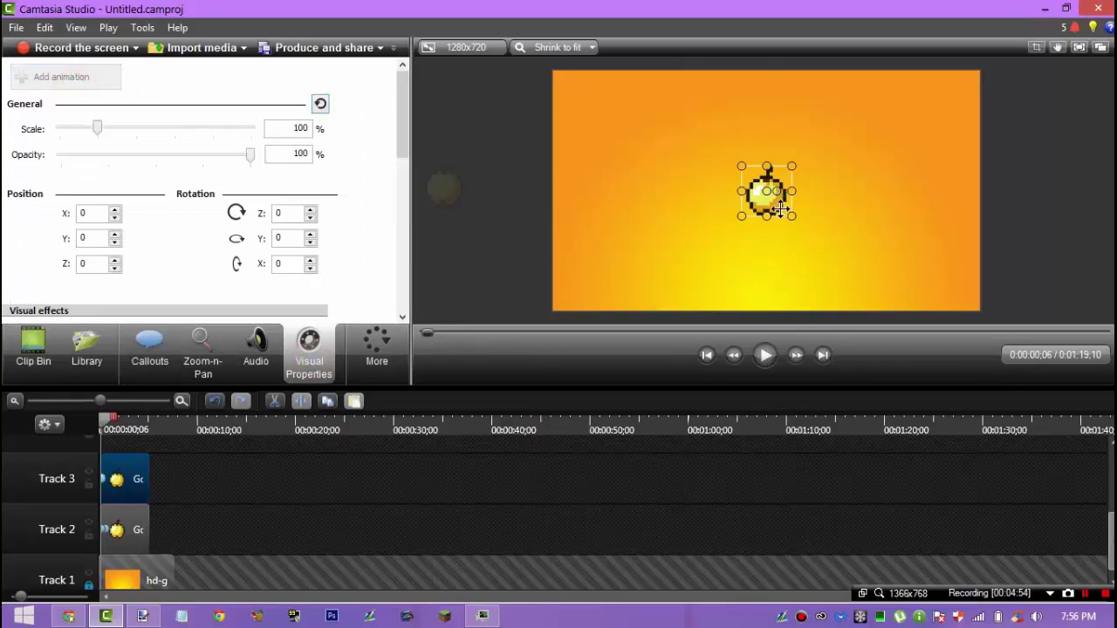
drag(781, 210, 939, 207)
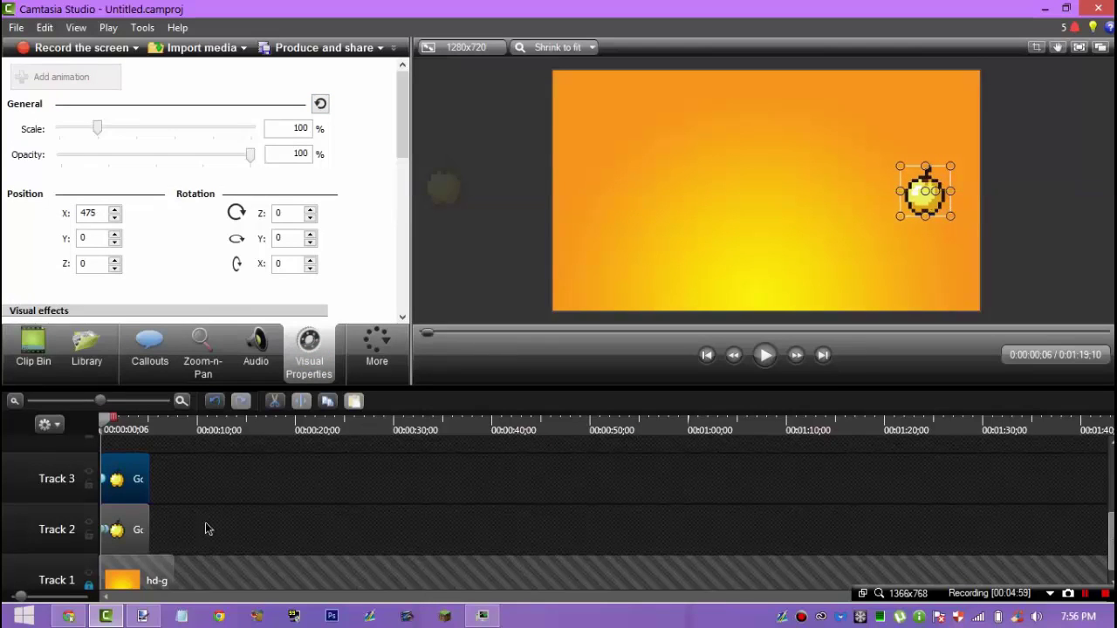
click(99, 479)
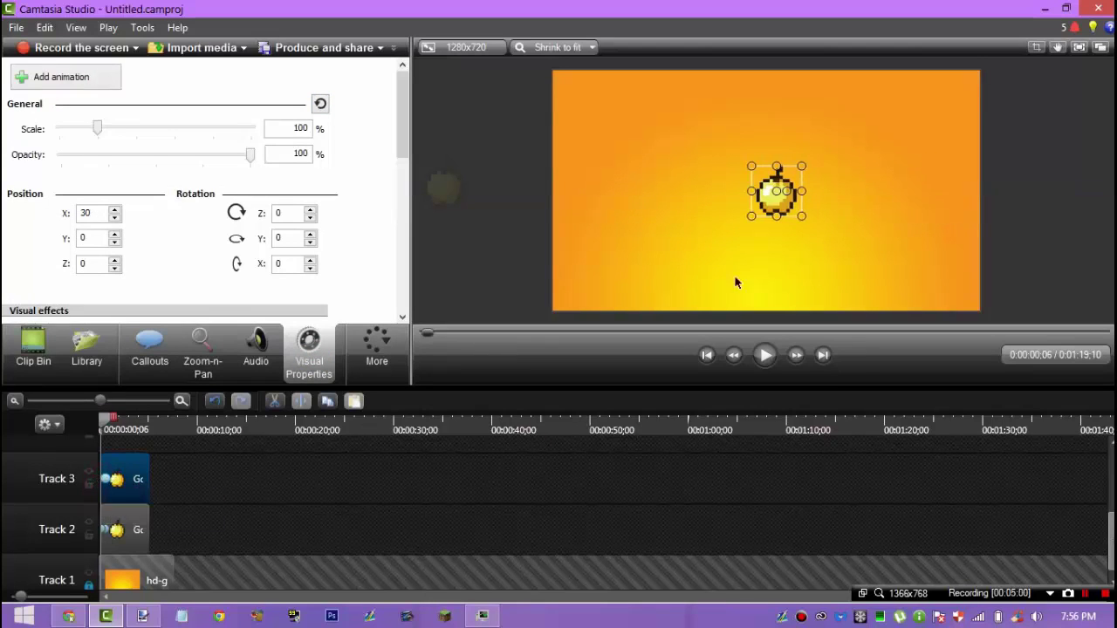
drag(805, 208, 970, 203)
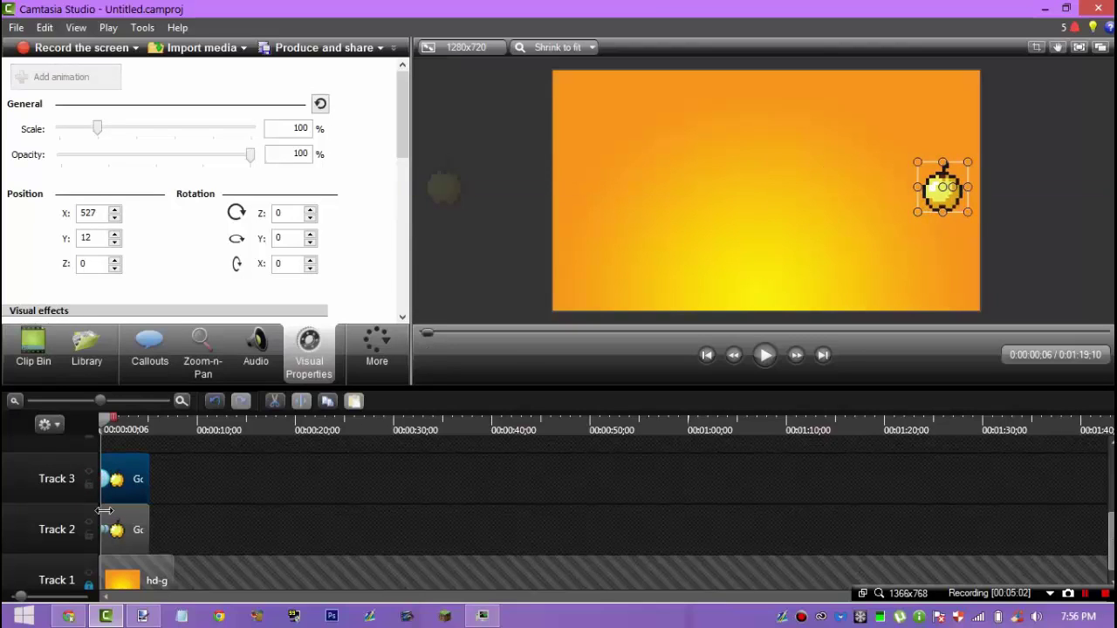
Step: Replace the Track 3 apple clip with a fresh Goldenapple.png positioned on the canvas's right side at about X 463, Y 7
key(Delete)
click(33, 349)
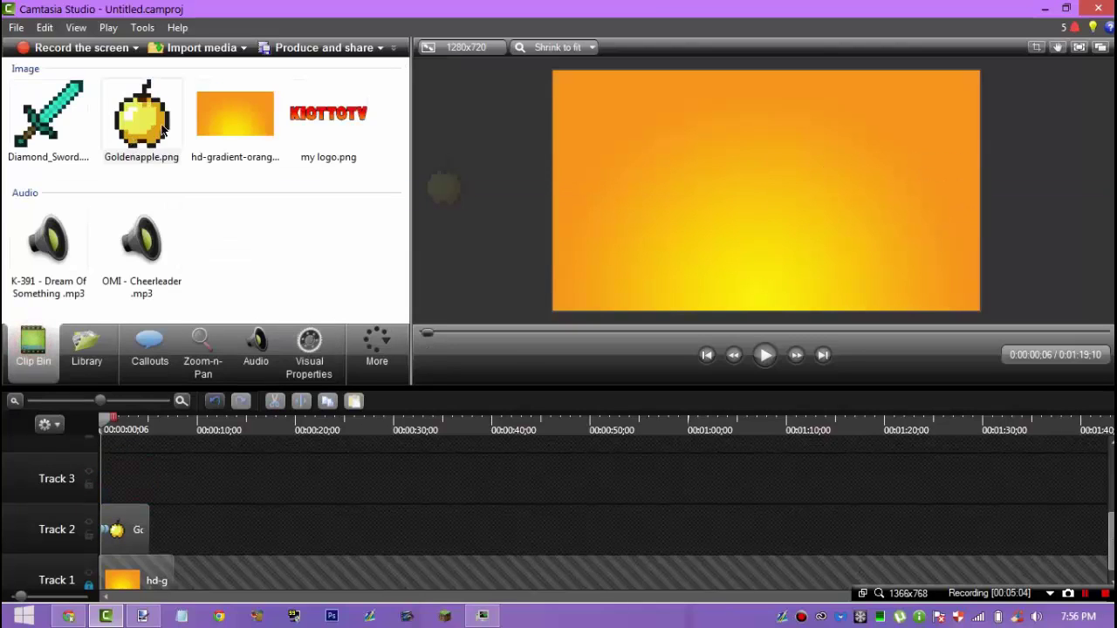
key(ctrl+z)
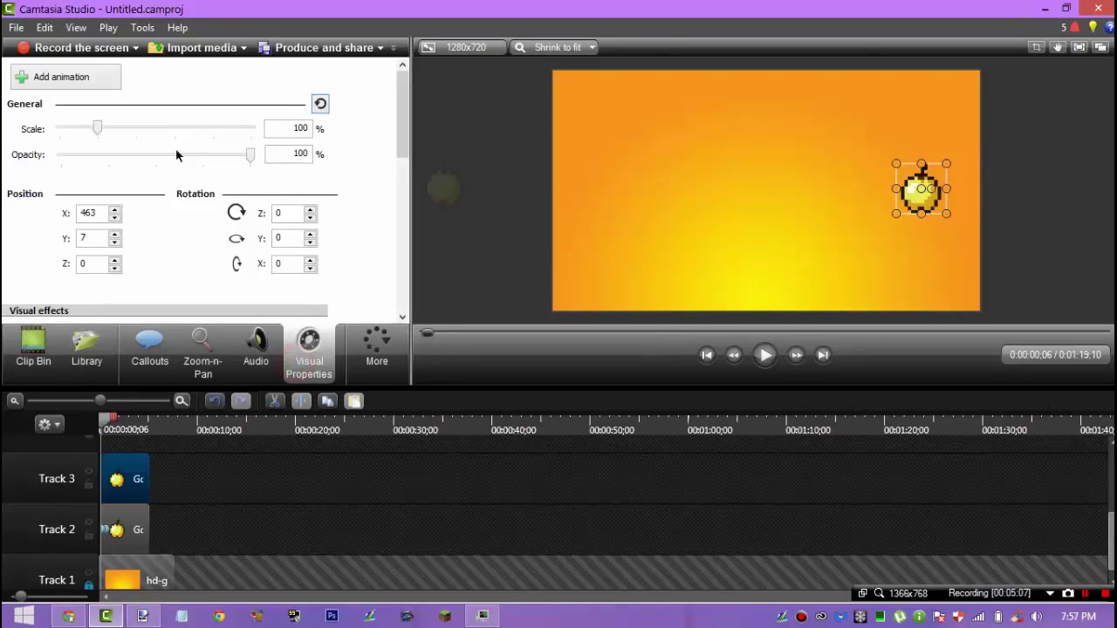
Step: Add a short slide-in animation to the Track 3 apple, starting off the canvas's right side at its resting height
click(77, 79)
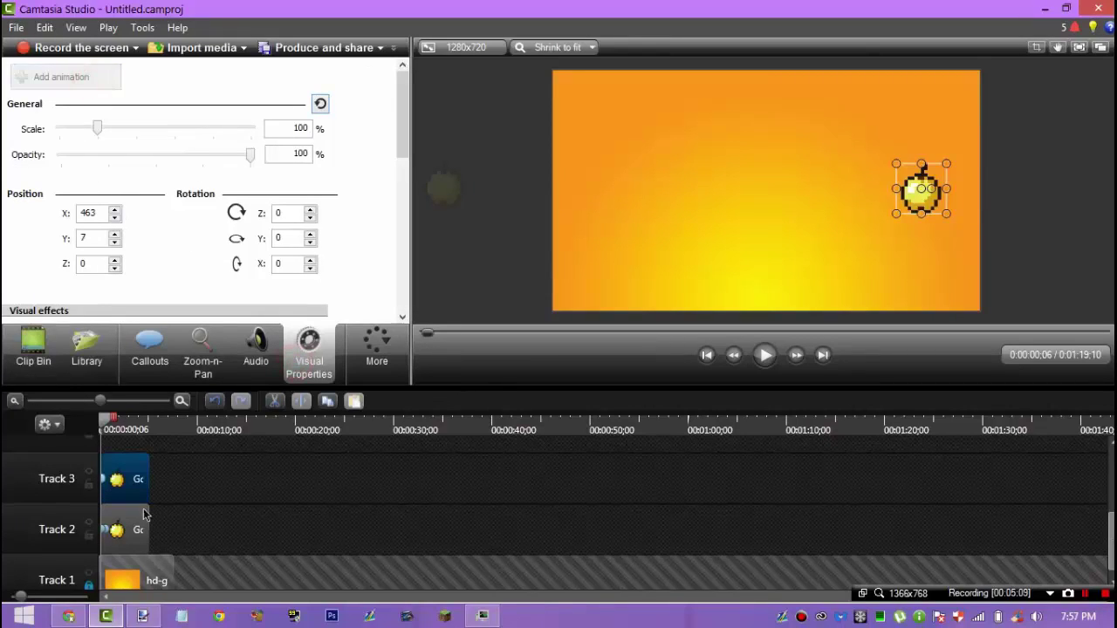
drag(102, 479, 106, 478)
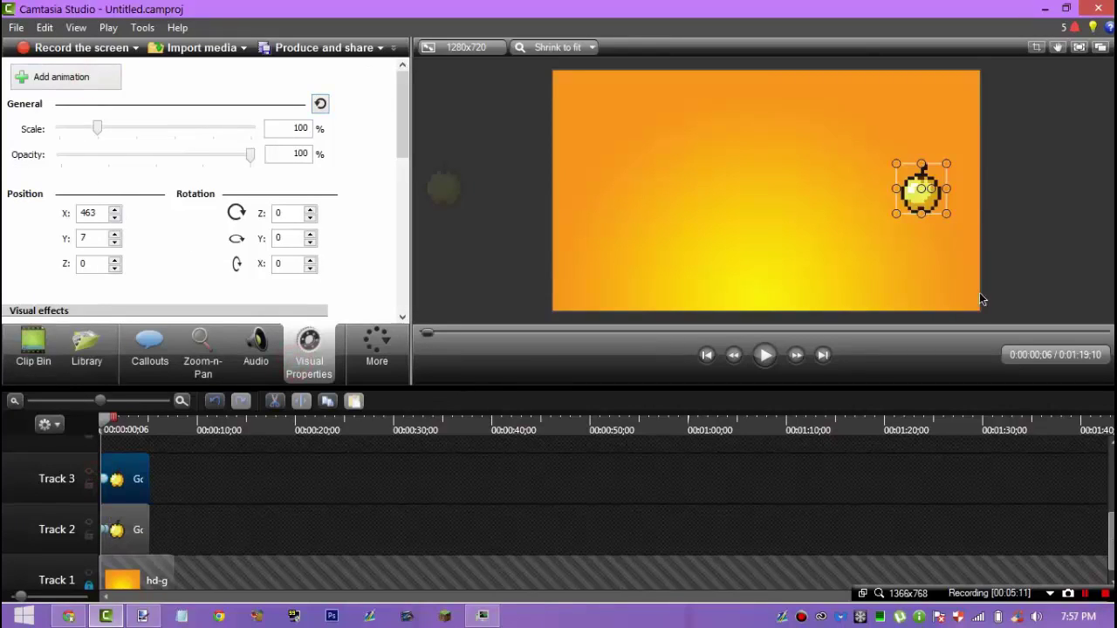
drag(923, 205, 1012, 205)
Step: Play the timeline from the start to check that both apples slide in from opposite sides
click(103, 418)
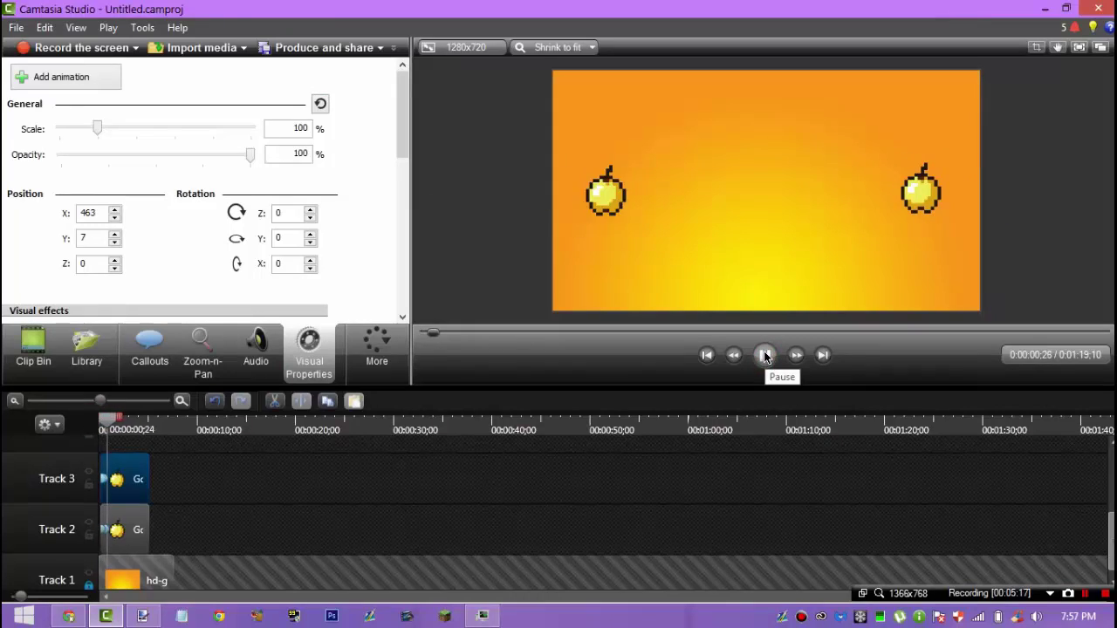
click(20, 346)
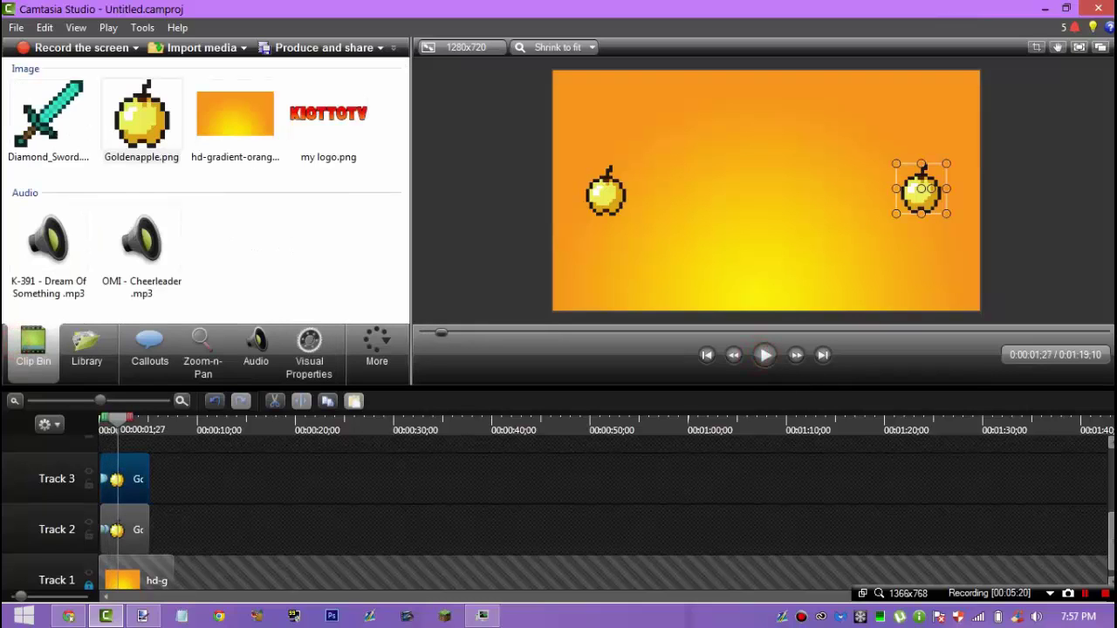
scroll(559, 515, up, 2)
drag(1111, 522, 1111, 526)
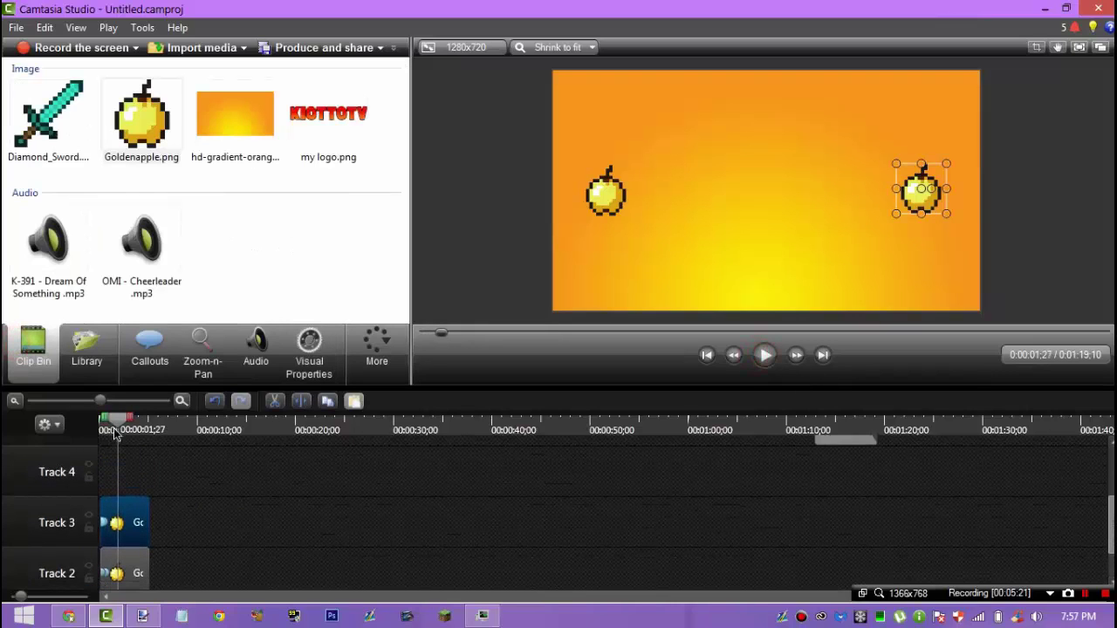
drag(116, 432, 102, 430)
click(764, 359)
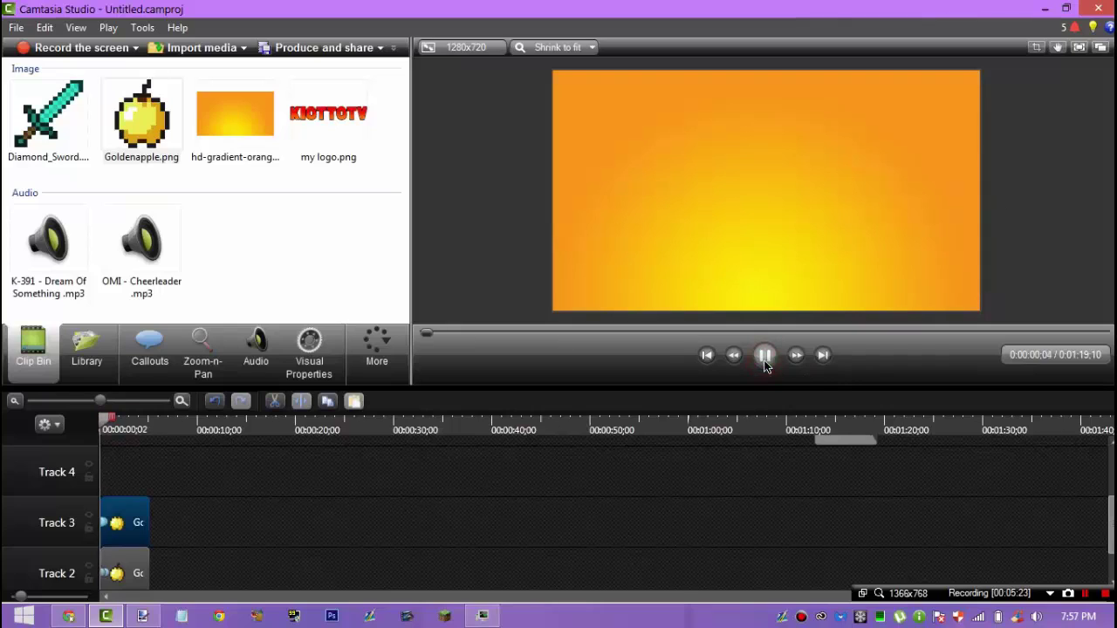
click(764, 359)
Step: Place my logo.png at the start of Track 4, centred on the canvas between the two apples
drag(321, 129, 113, 475)
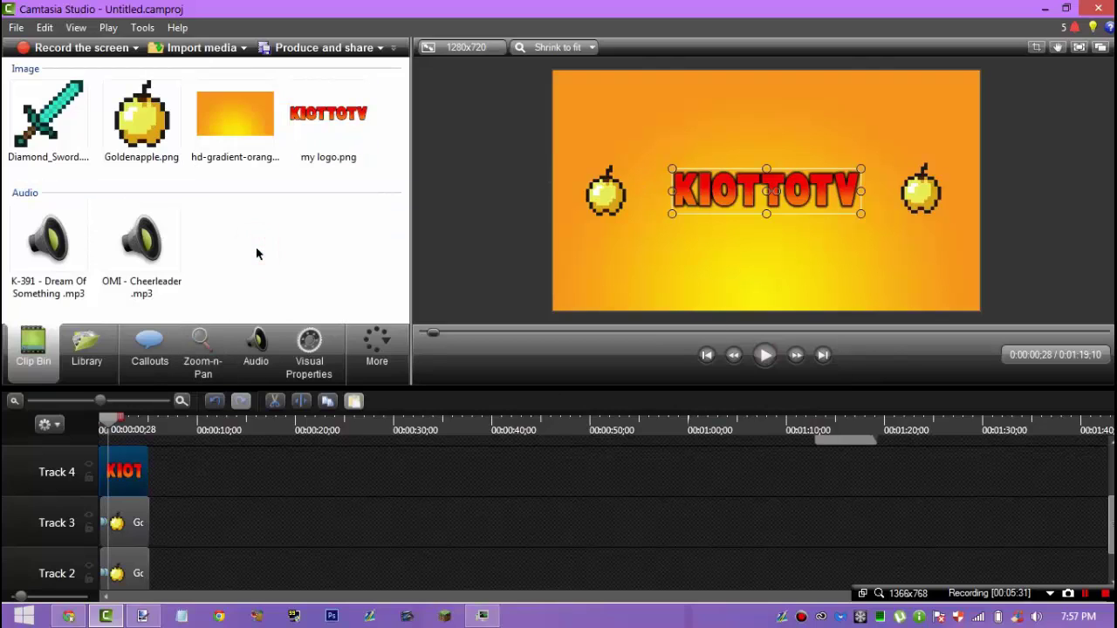
click(772, 265)
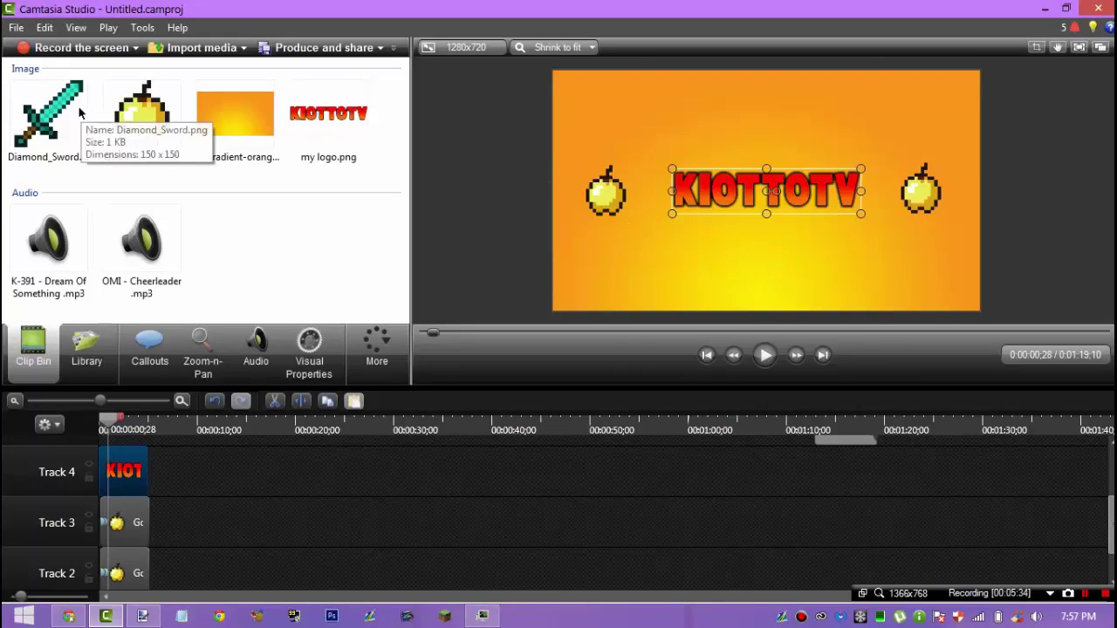
click(1111, 443)
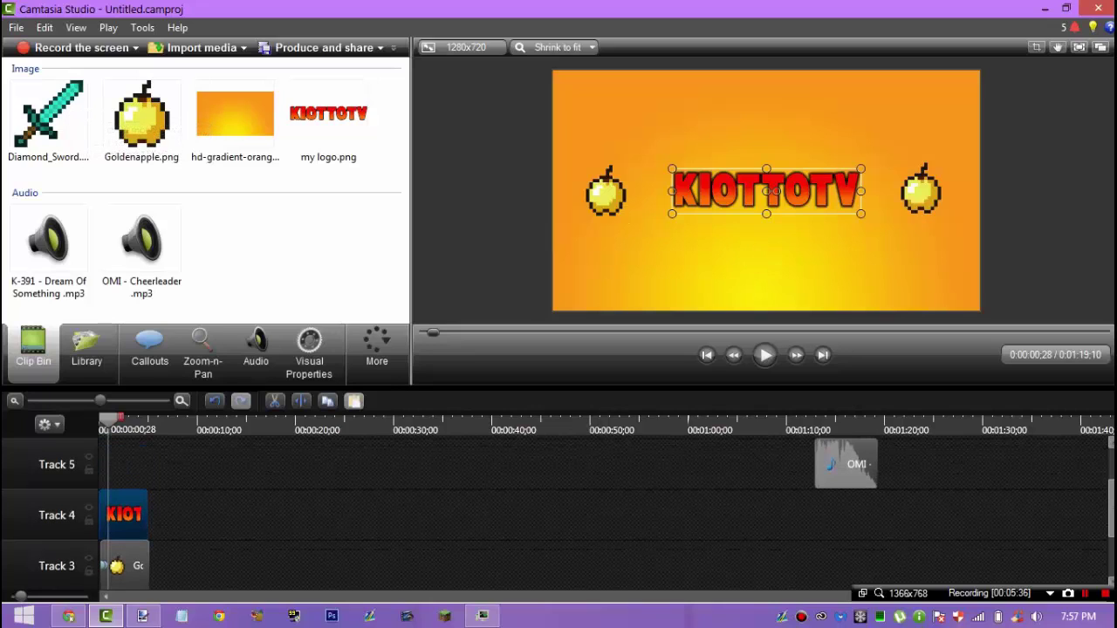
drag(846, 465, 847, 465)
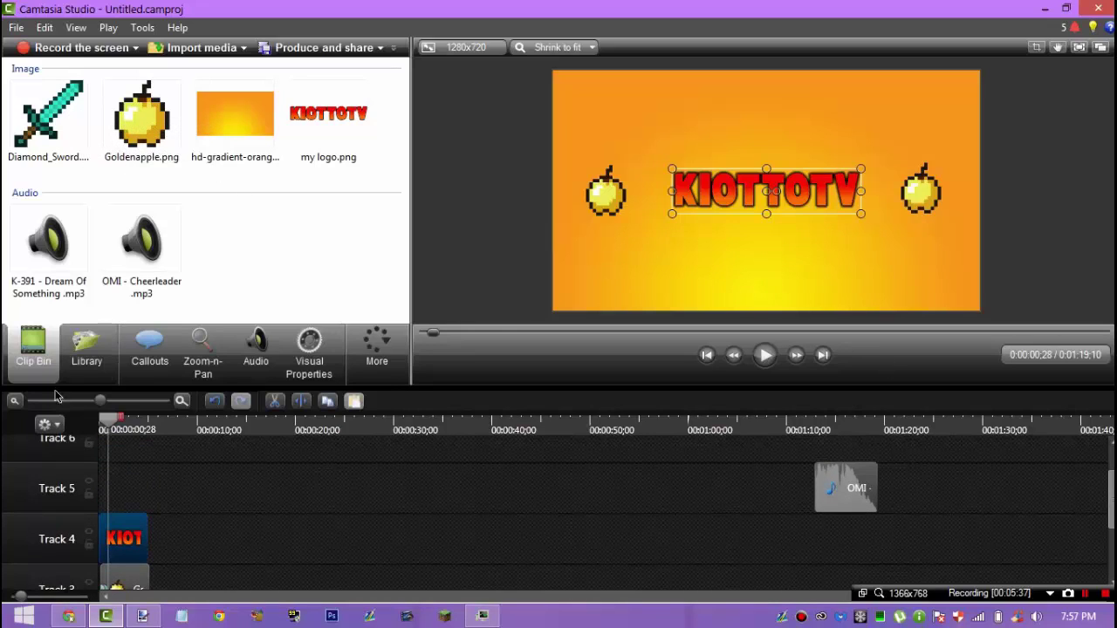
Step: Find the moment both apples have settled and shift the Track 4 logo clip to start there, at about 0:00:01;02
click(105, 421)
click(764, 355)
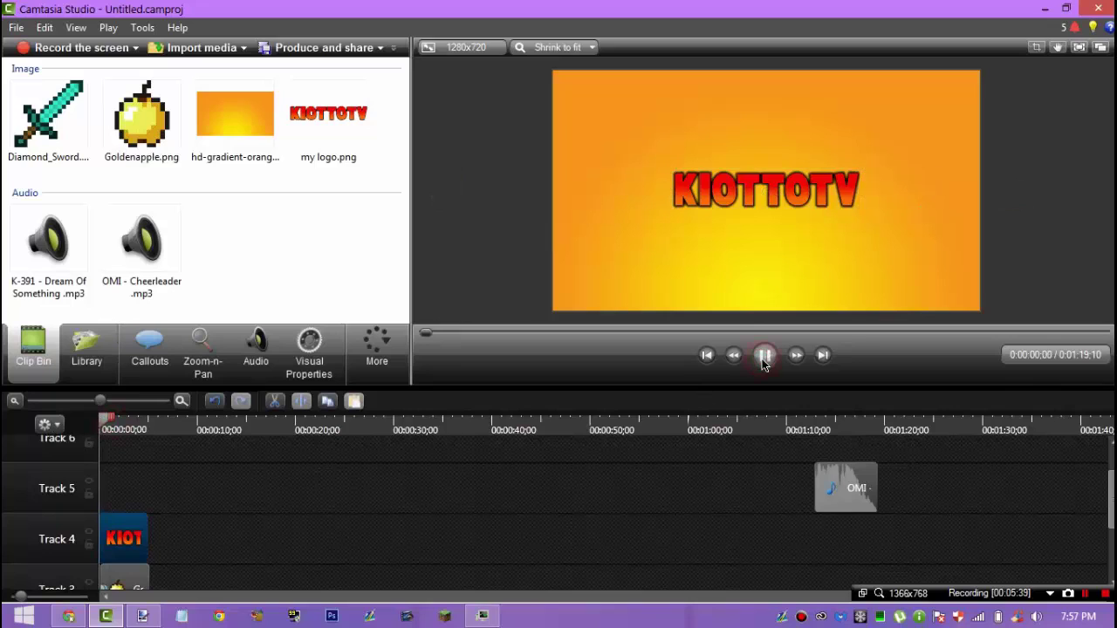
click(127, 534)
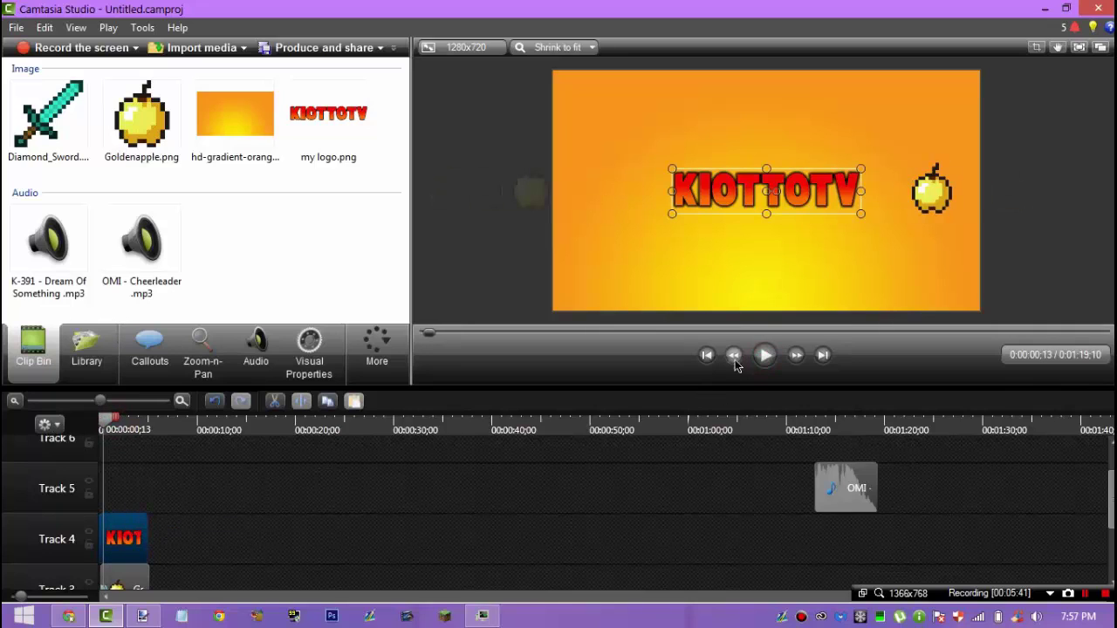
click(764, 355)
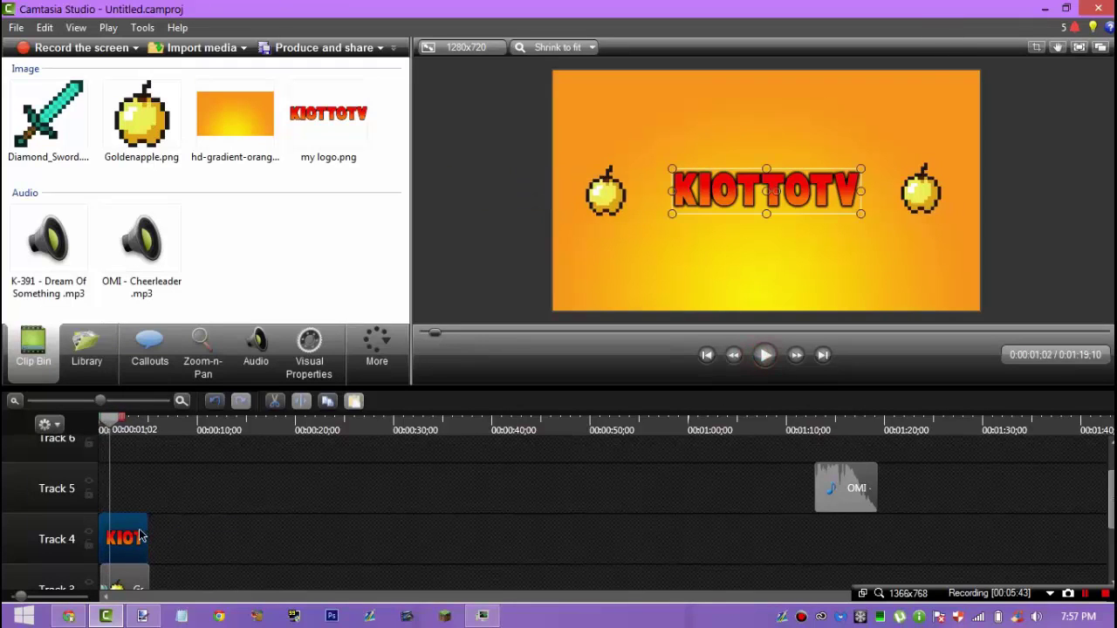
mouse_move(142, 537)
mouse_down()
mouse_move(160, 536)
mouse_move(122, 537)
mouse_up()
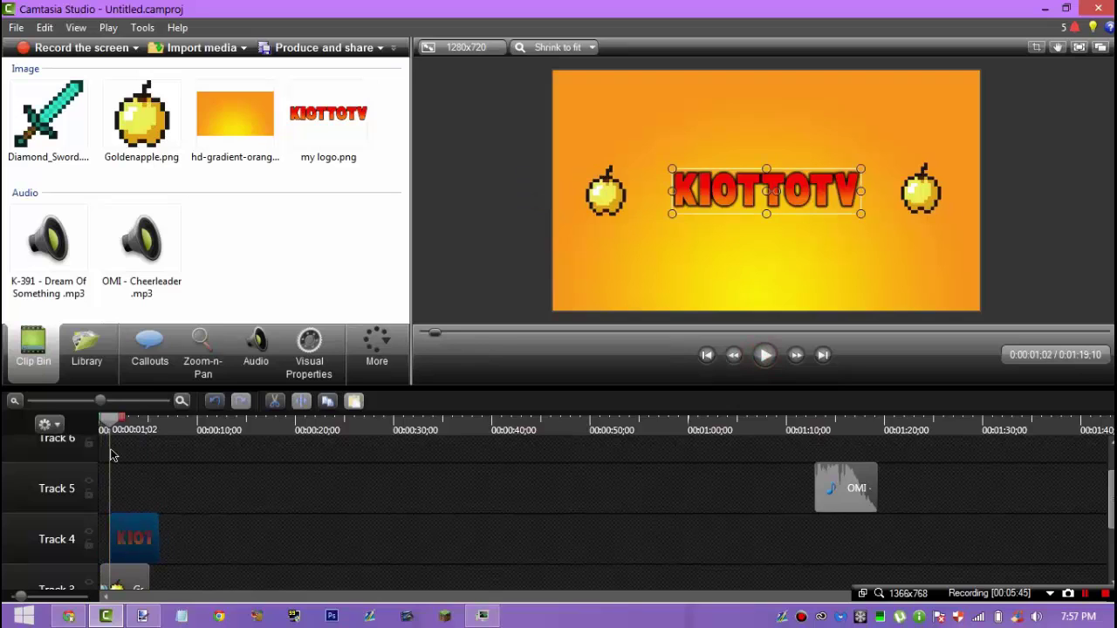
Step: Play the timeline from the start to check when the logo appears relative to the apples
drag(111, 420, 24, 419)
click(772, 360)
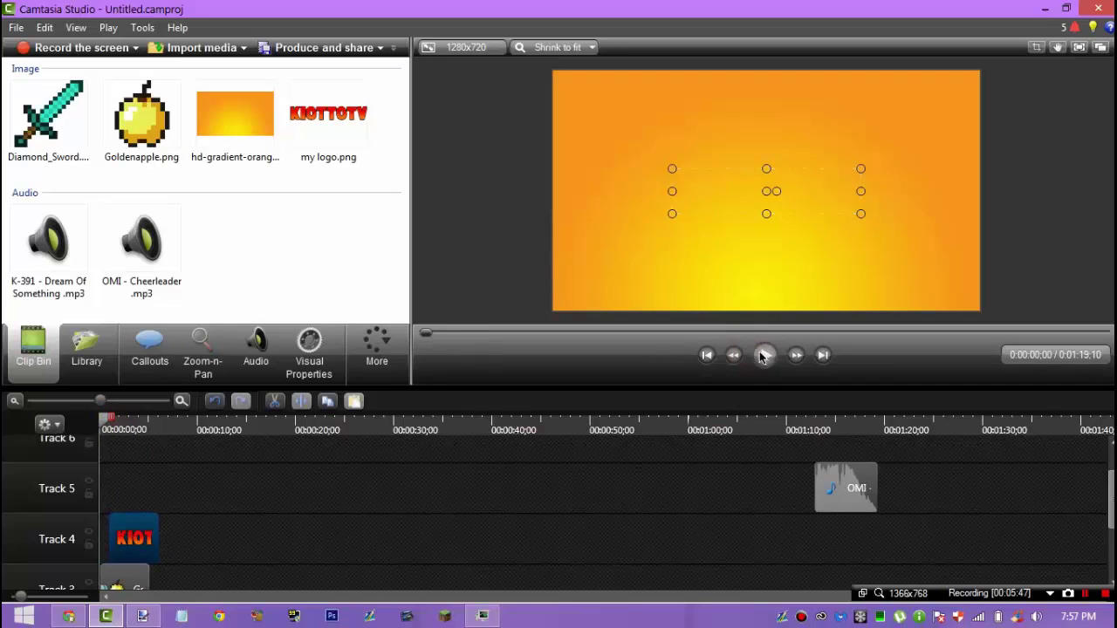
click(764, 355)
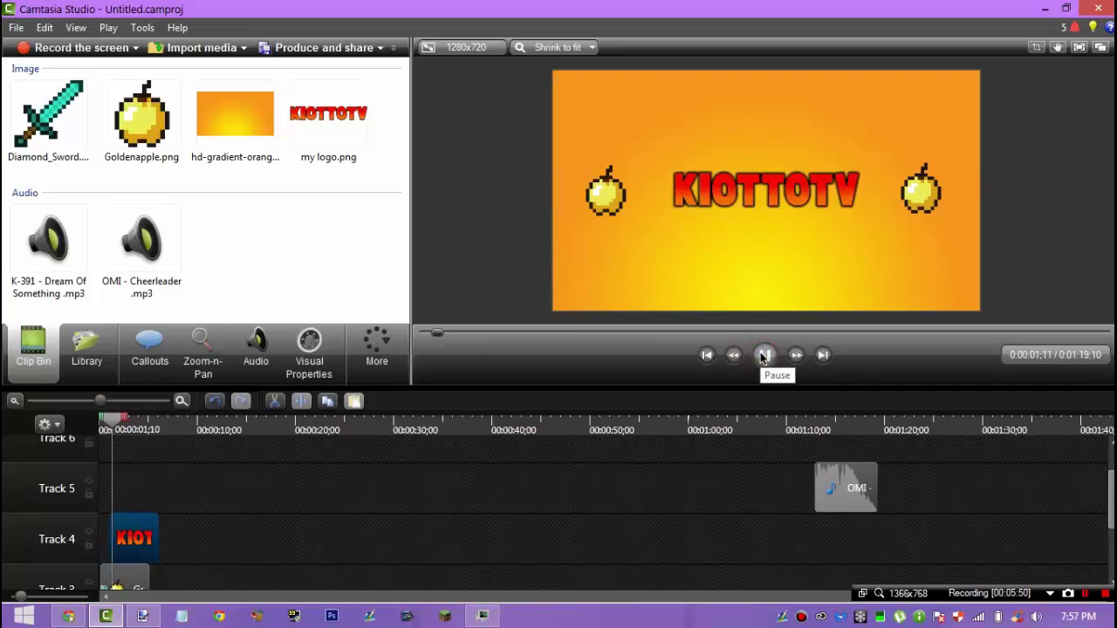
click(764, 355)
Step: Apply the Fade through black transition to both ends of the logo clip on Track 4
click(309, 349)
click(377, 349)
click(387, 377)
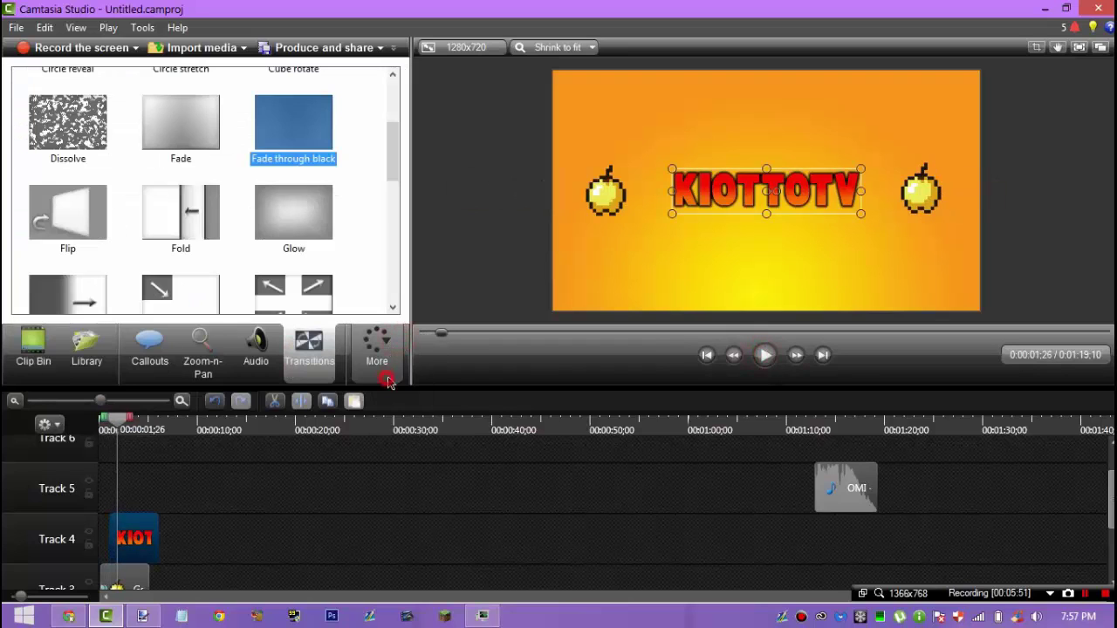
mouse_move(395, 149)
mouse_down()
mouse_move(400, 172)
mouse_move(395, 153)
mouse_up()
drag(293, 146, 122, 539)
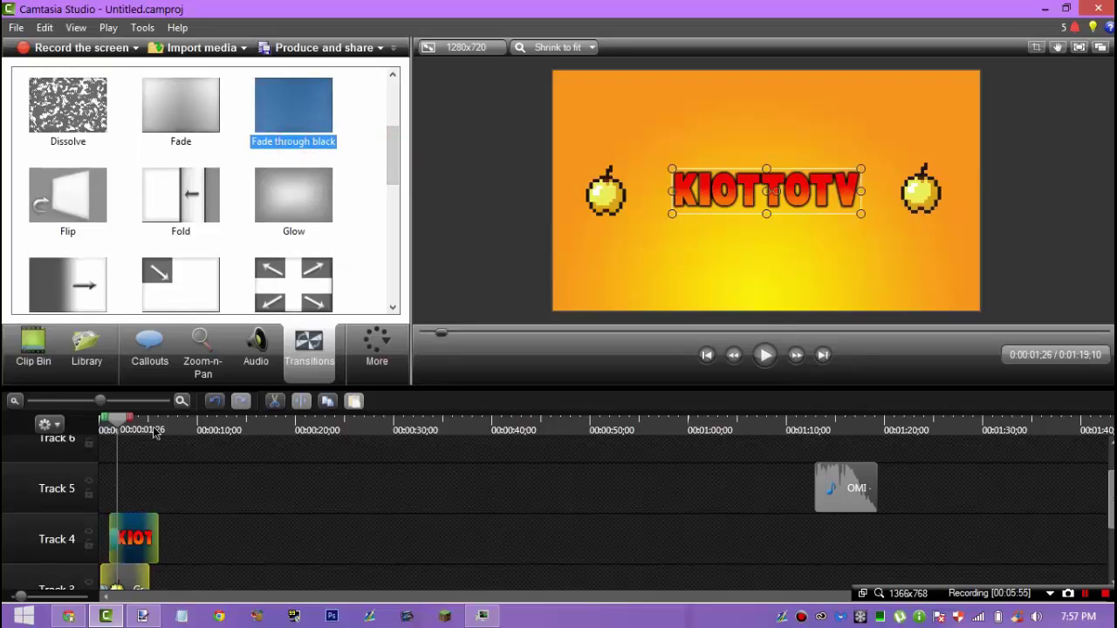
drag(154, 433, 130, 539)
Step: Unlock Track 1, apply Fade through black to the start of the orange background clip, and lock the track again
click(1111, 524)
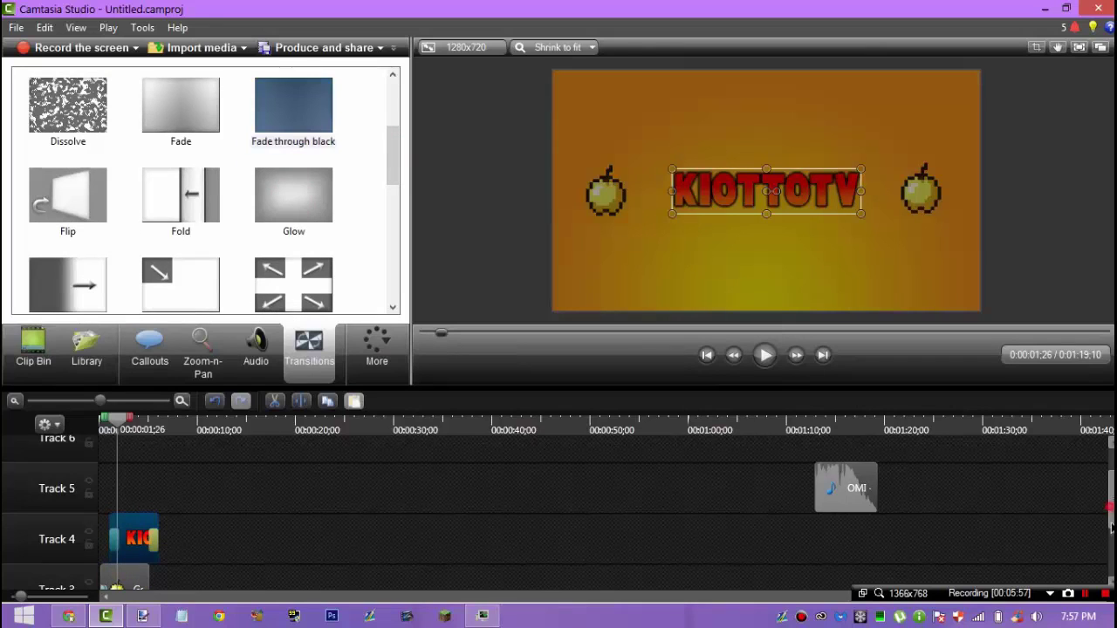
drag(1110, 507, 1111, 527)
scroll(416, 193, down, 3)
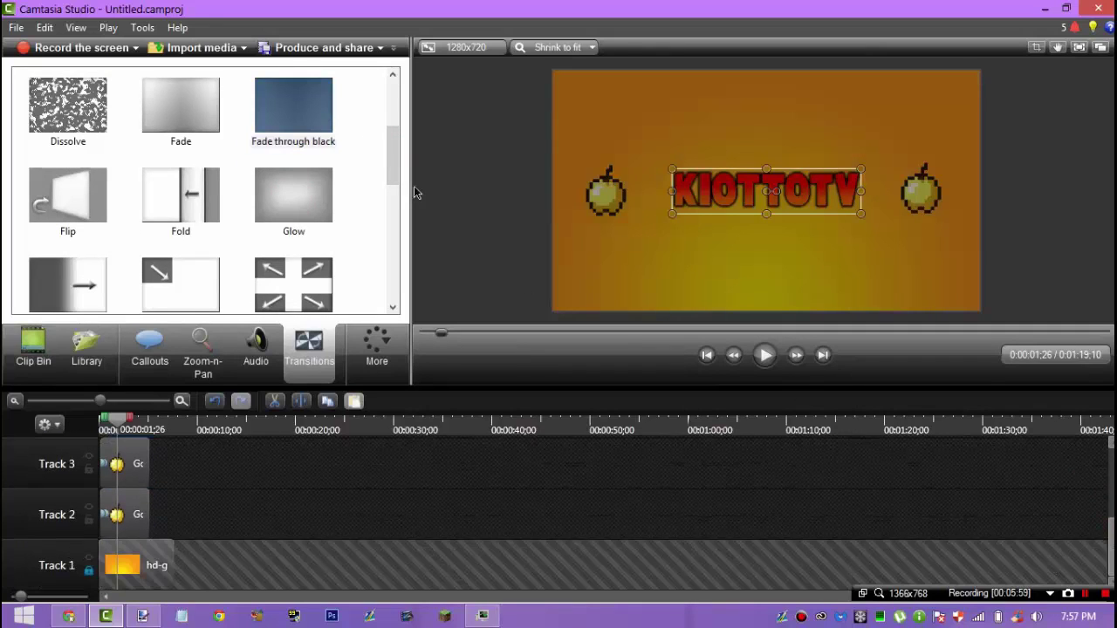
drag(293, 118, 258, 191)
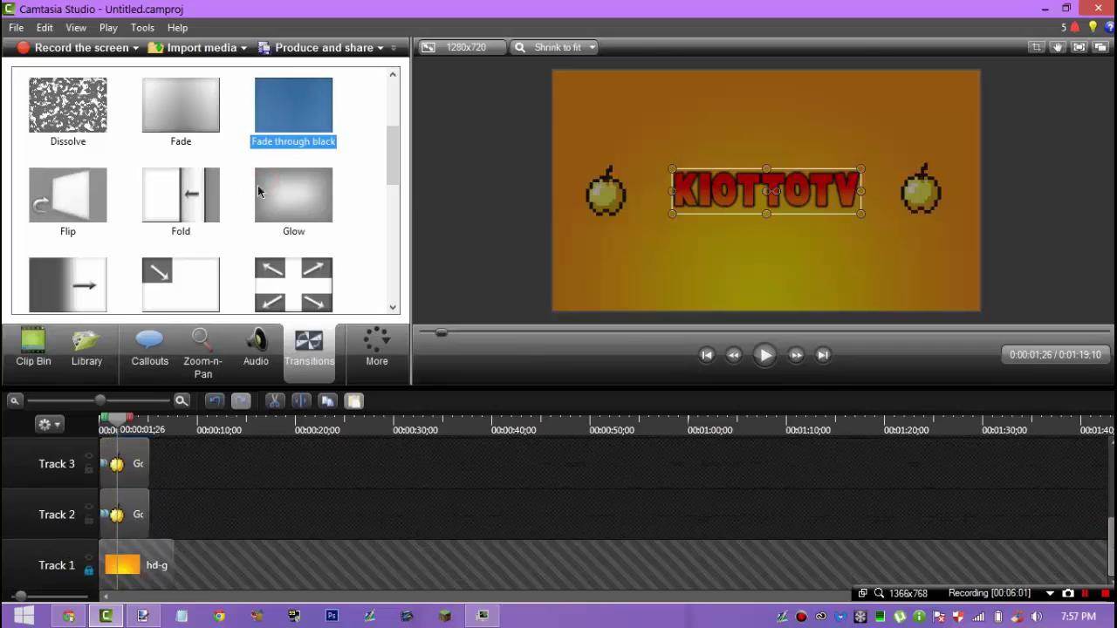
click(88, 573)
drag(293, 135, 109, 569)
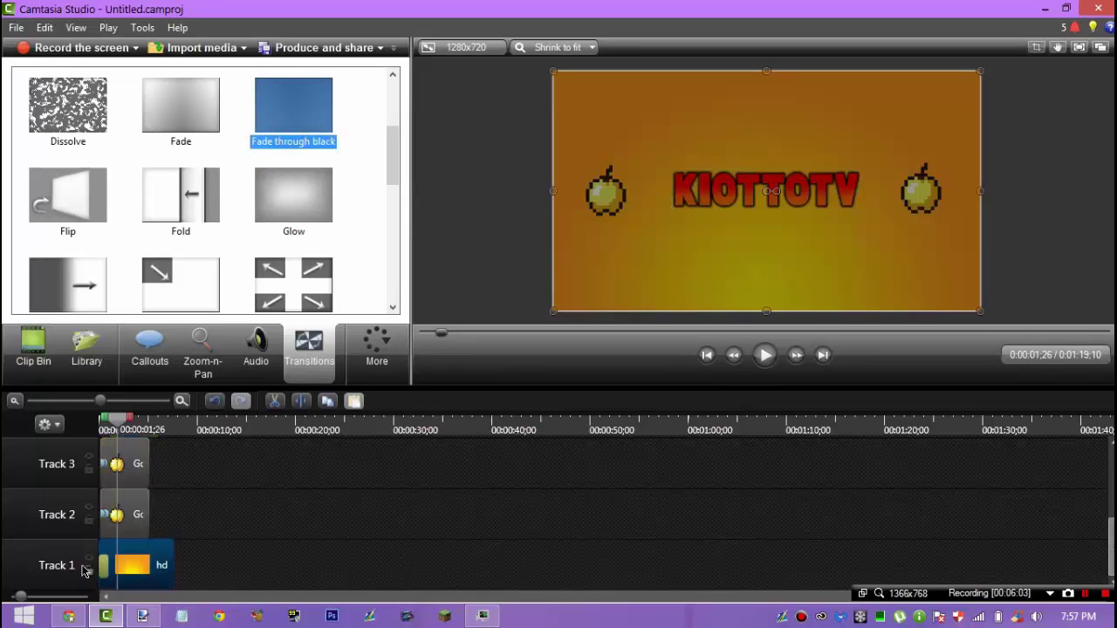
click(88, 570)
Step: Play the timeline from the start to check the fades on the background and the logo
drag(127, 419, 102, 419)
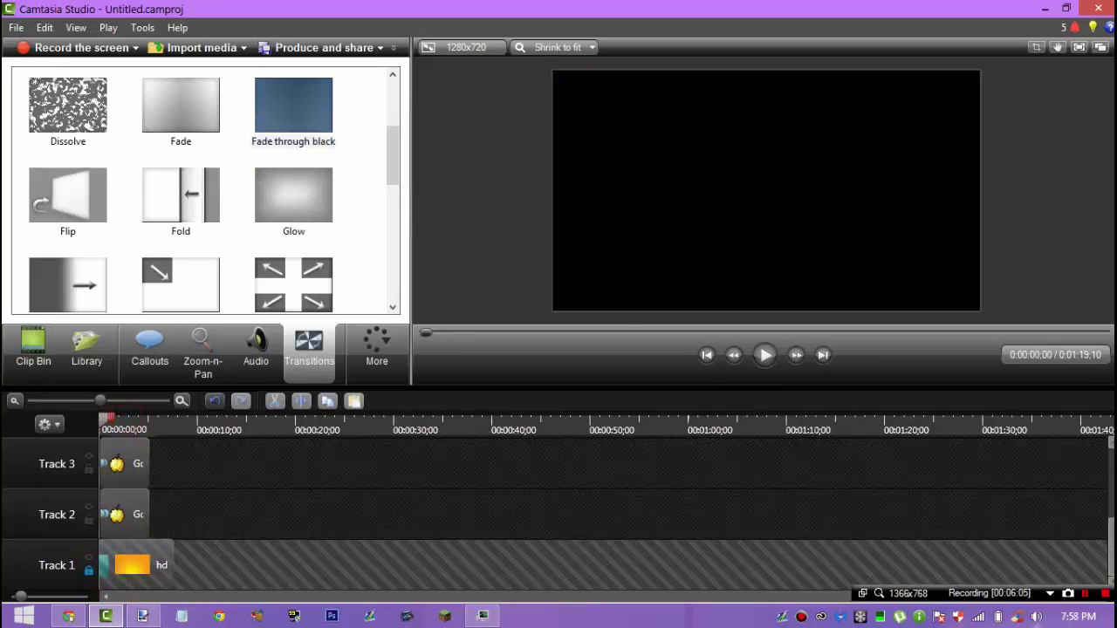
click(763, 353)
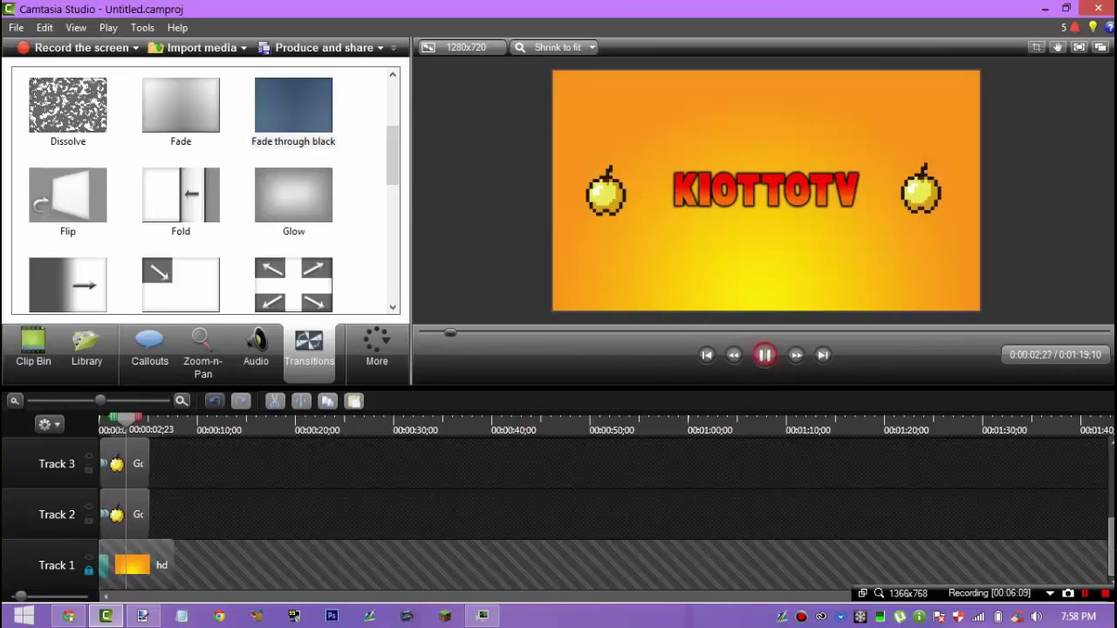
click(764, 355)
Step: Move the logo clip from Track 4 to the start of Track 6 and play the intro from the beginning
scroll(1110, 496, up, 2)
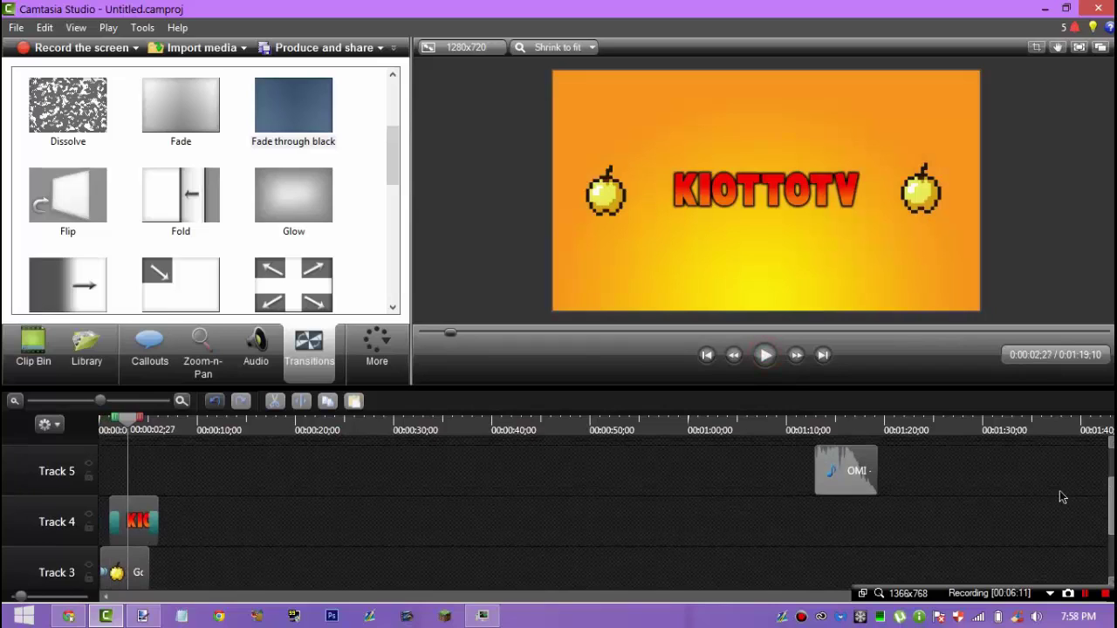
click(28, 363)
scroll(559, 515, up, 2)
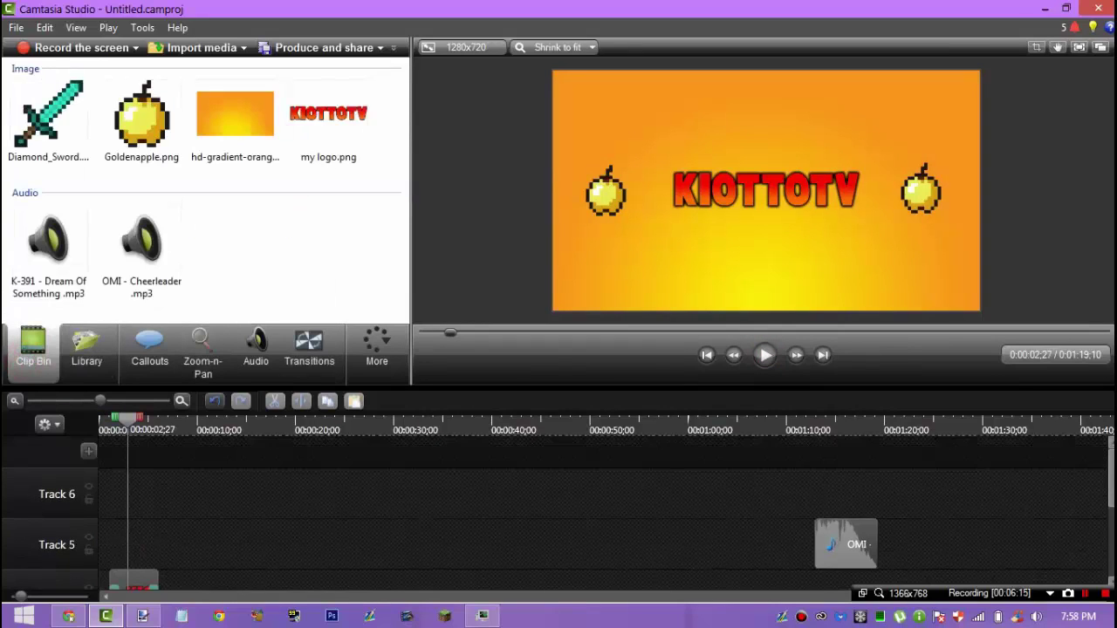
scroll(277, 536, down, 2)
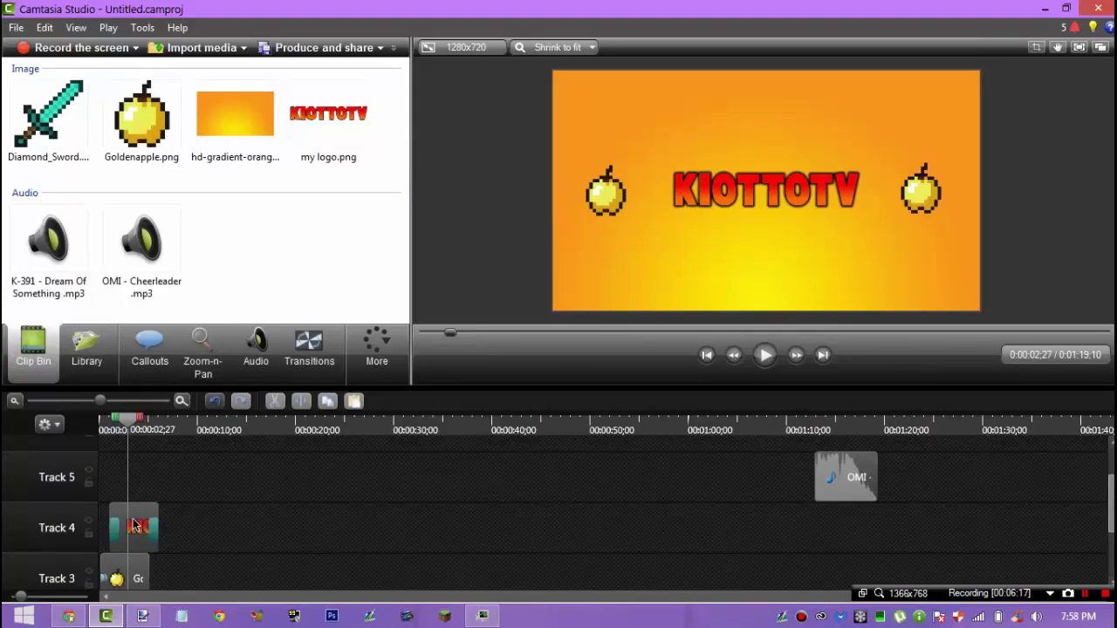
drag(134, 526, 101, 422)
click(764, 357)
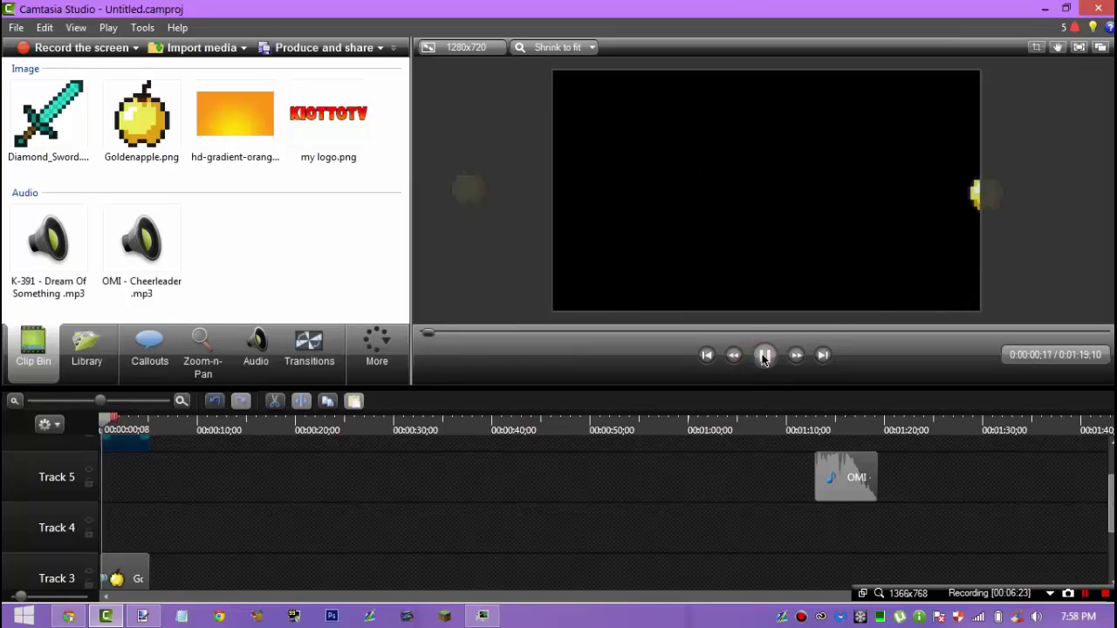
Step: Pause the preview and shift the logo clip on Track 6 to start at the playhead, at 0:00:01;14
click(764, 355)
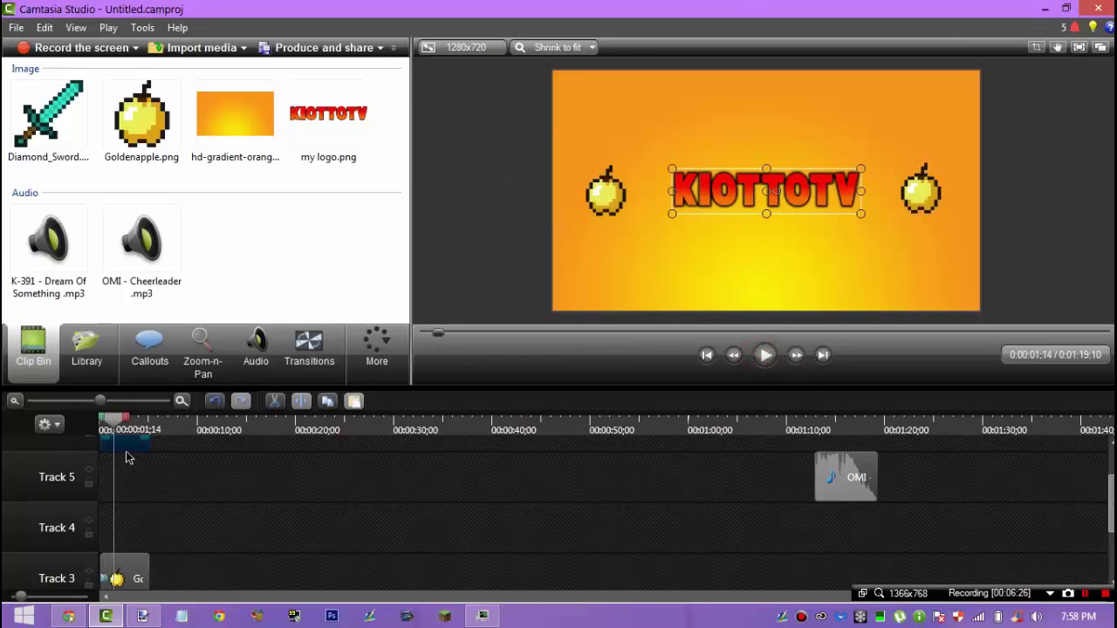
mouse_move(126, 450)
mouse_down()
mouse_move(151, 449)
mouse_move(140, 449)
mouse_up()
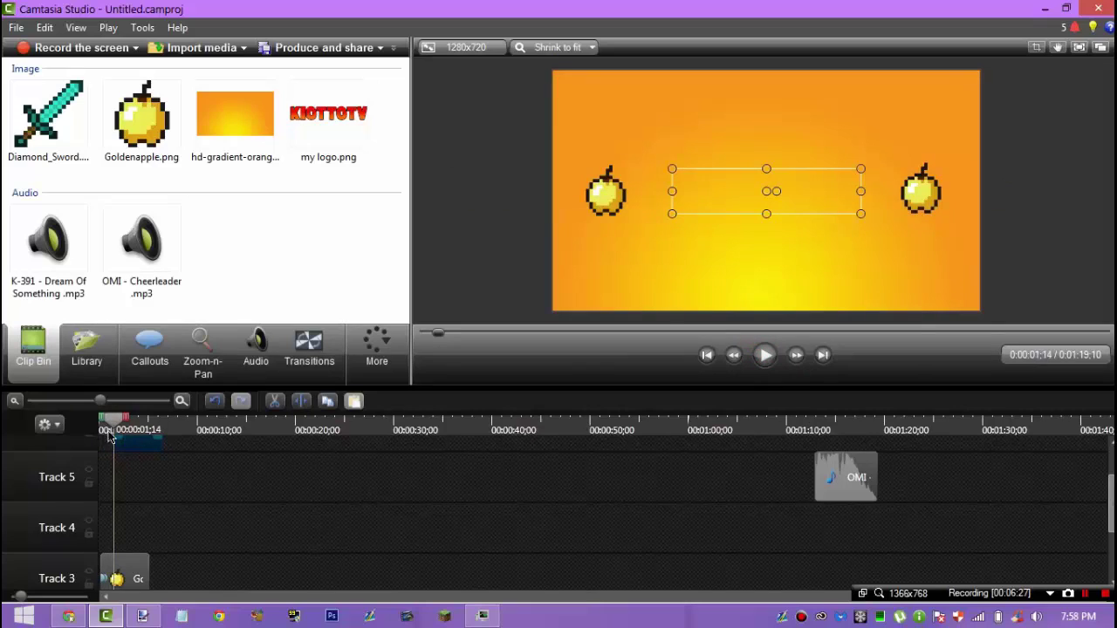
Step: Add Diamond_Sword.png to Track 4 near the start of the timeline and undo the accidental insertion of both audio files
drag(52, 145, 127, 522)
drag(44, 180, 158, 475)
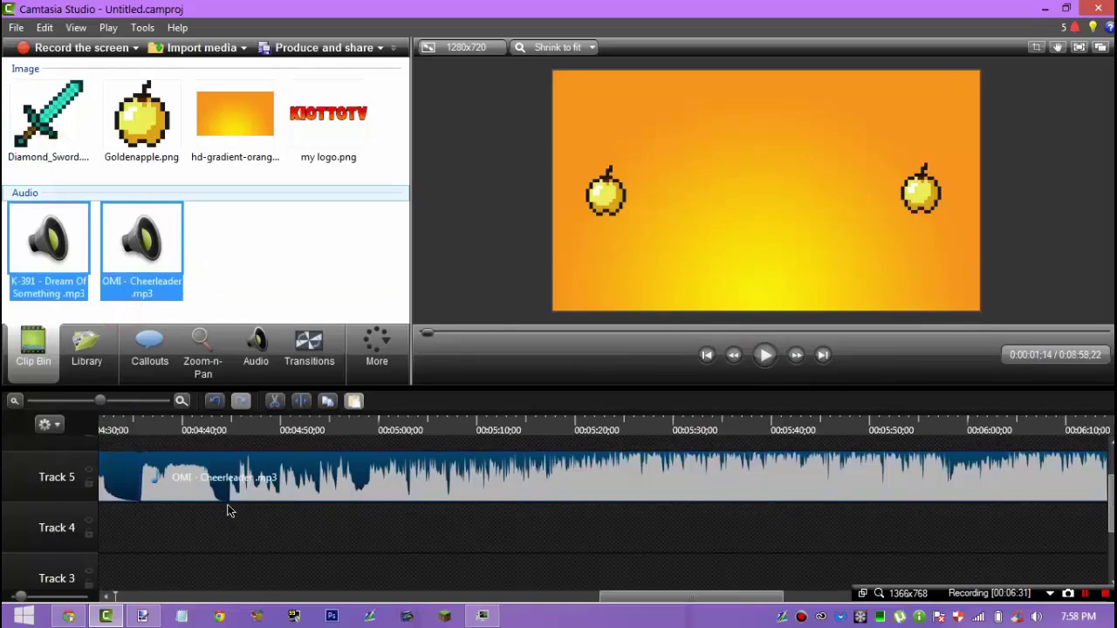
key(ctrl+z)
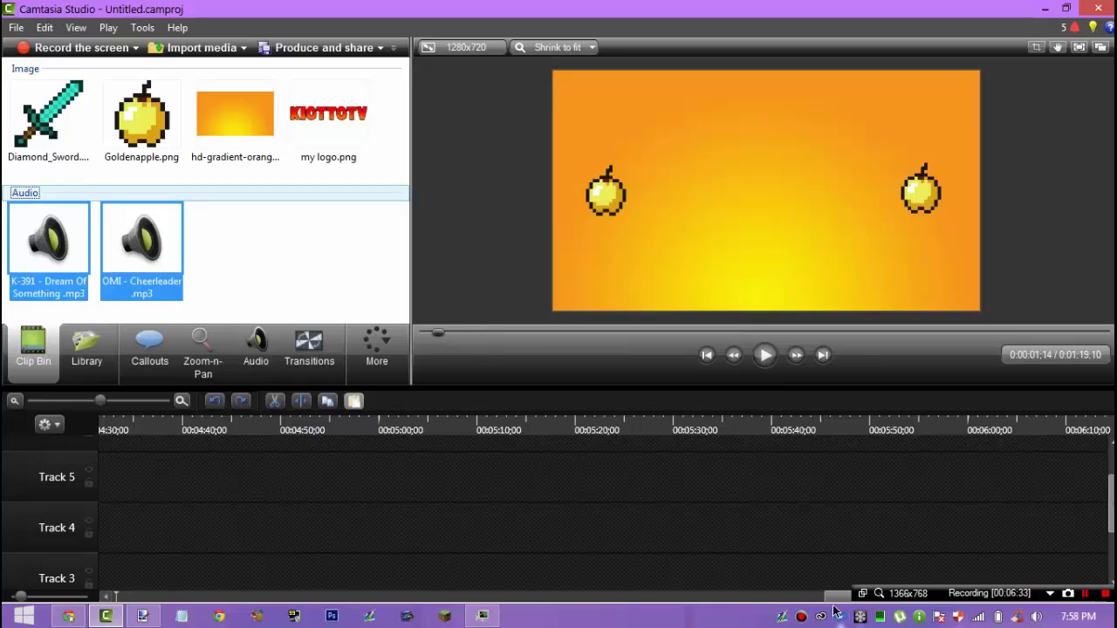
click(261, 593)
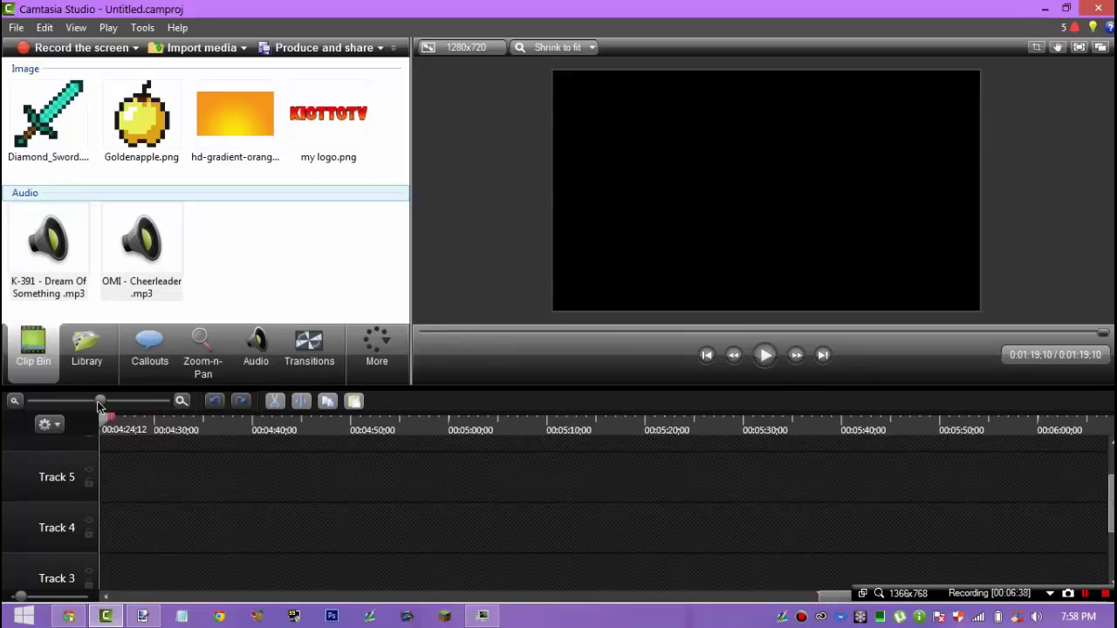
Step: Add a second Diamond_Sword.png to Track 5 and align the Track 4 sword clip with its start
drag(100, 401, 29, 403)
drag(424, 433, 127, 402)
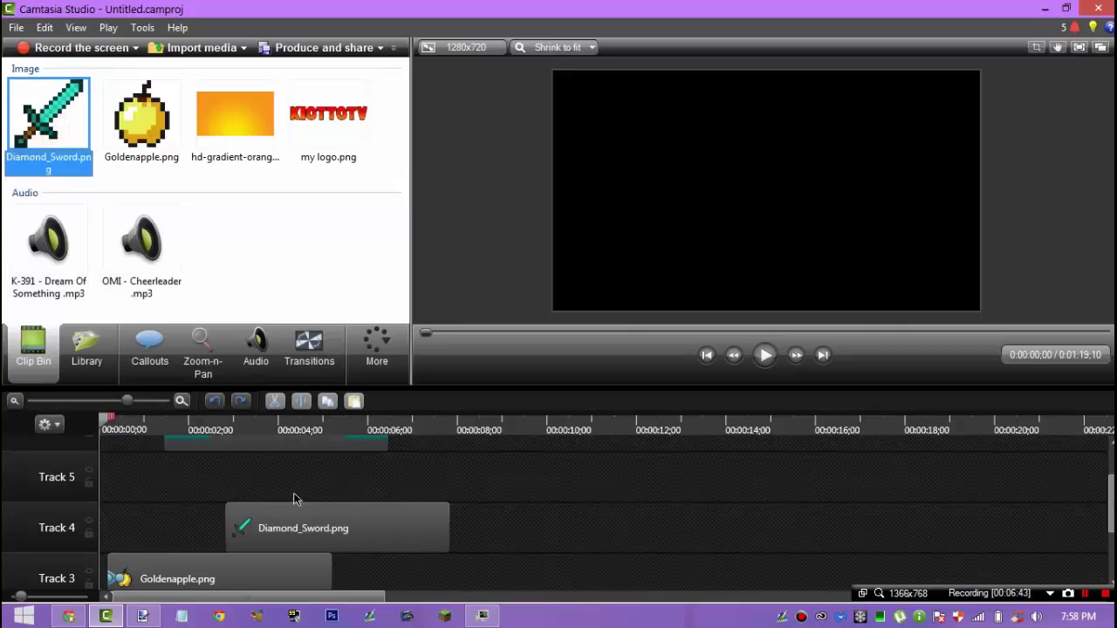
drag(293, 499, 227, 482)
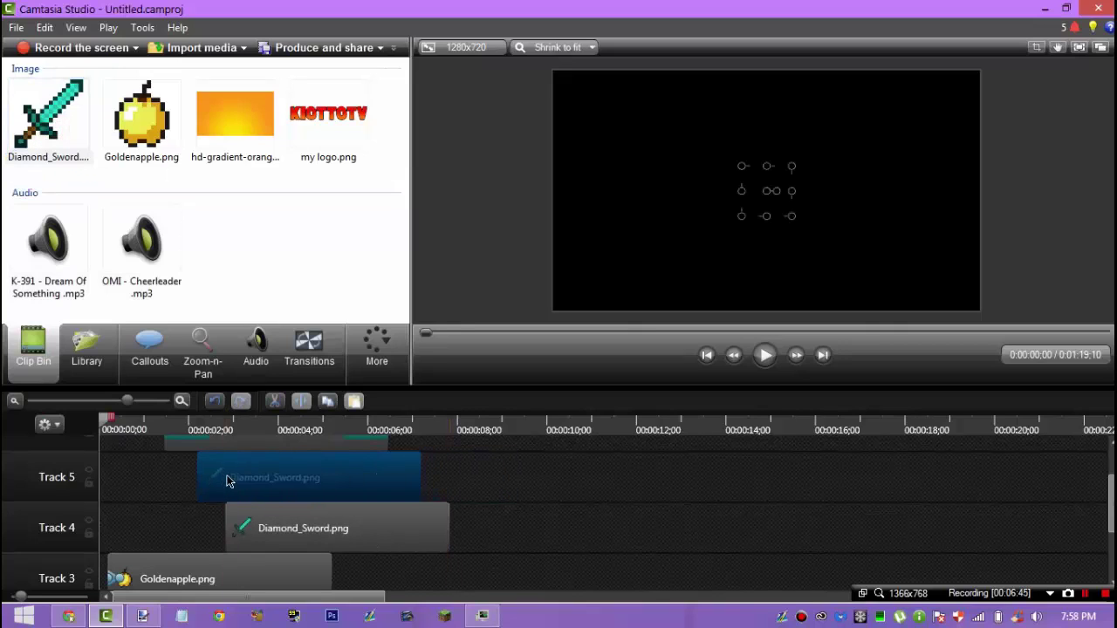
drag(267, 538, 251, 531)
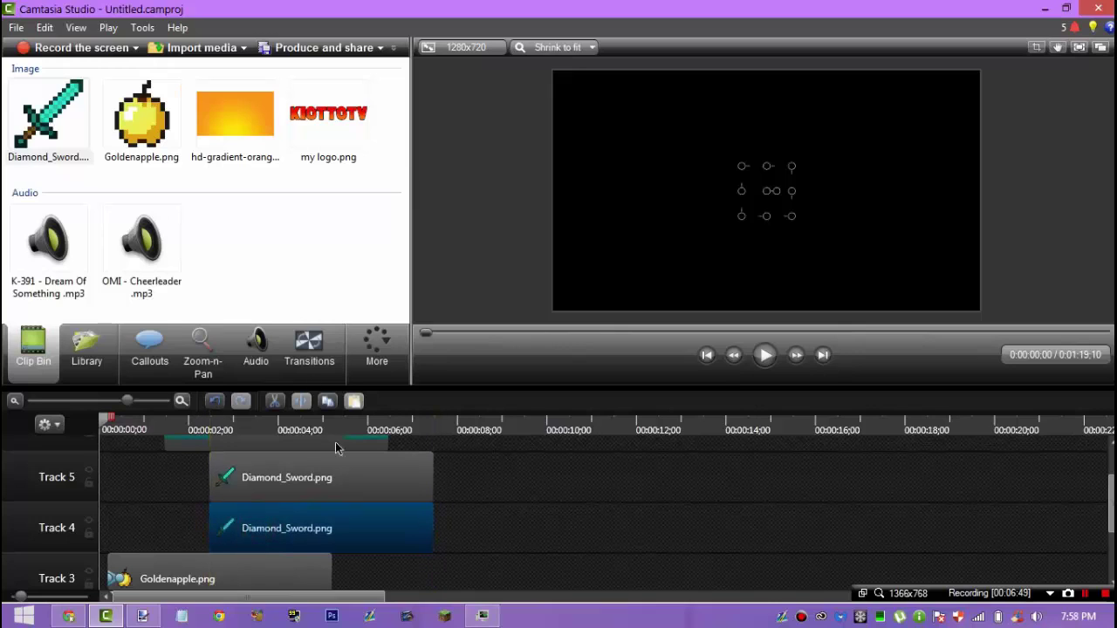
Step: Go to 0:00:02;14 and enlarge the Track 4 sword on the canvas to roughly twice its size
drag(188, 441, 218, 434)
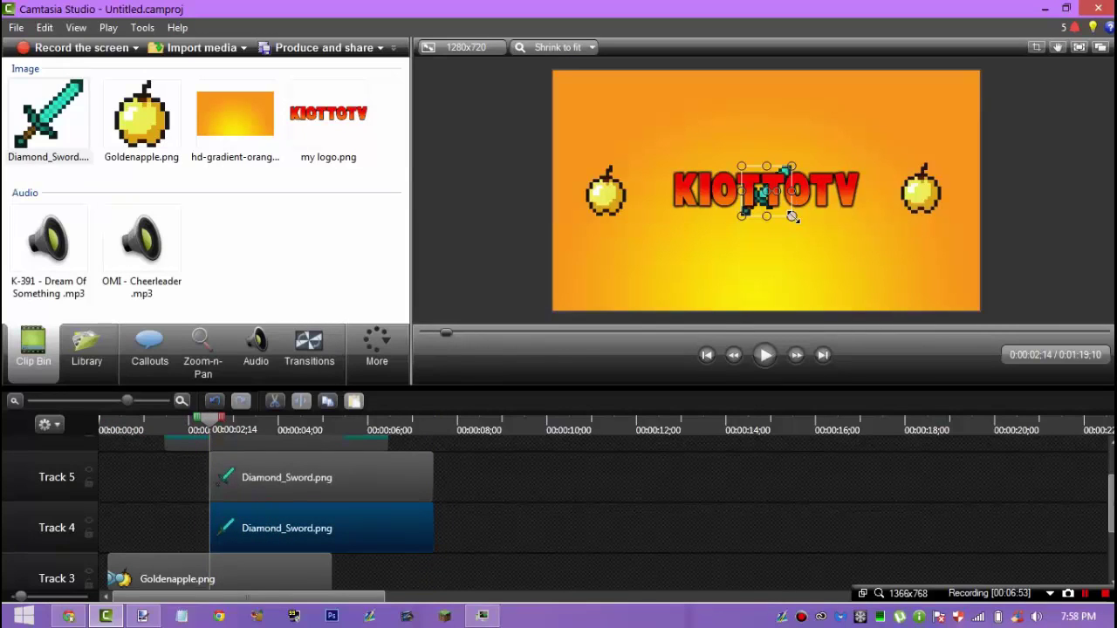
mouse_move(793, 217)
mouse_down()
mouse_move(836, 257)
mouse_move(795, 229)
mouse_up()
scroll(262, 546, up, 2)
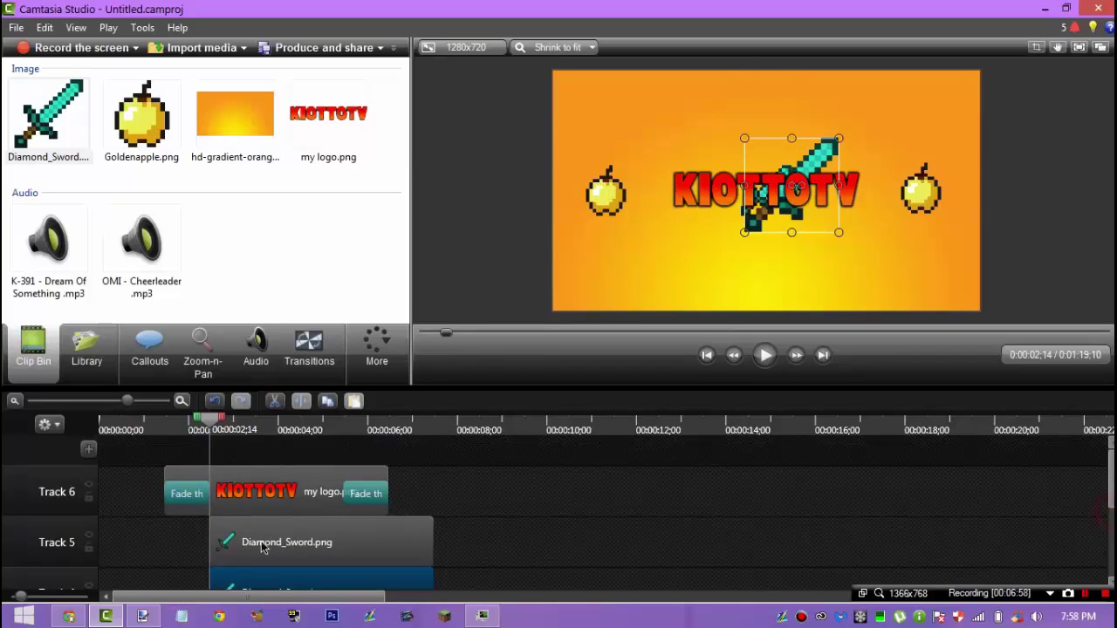
drag(1111, 478, 1111, 503)
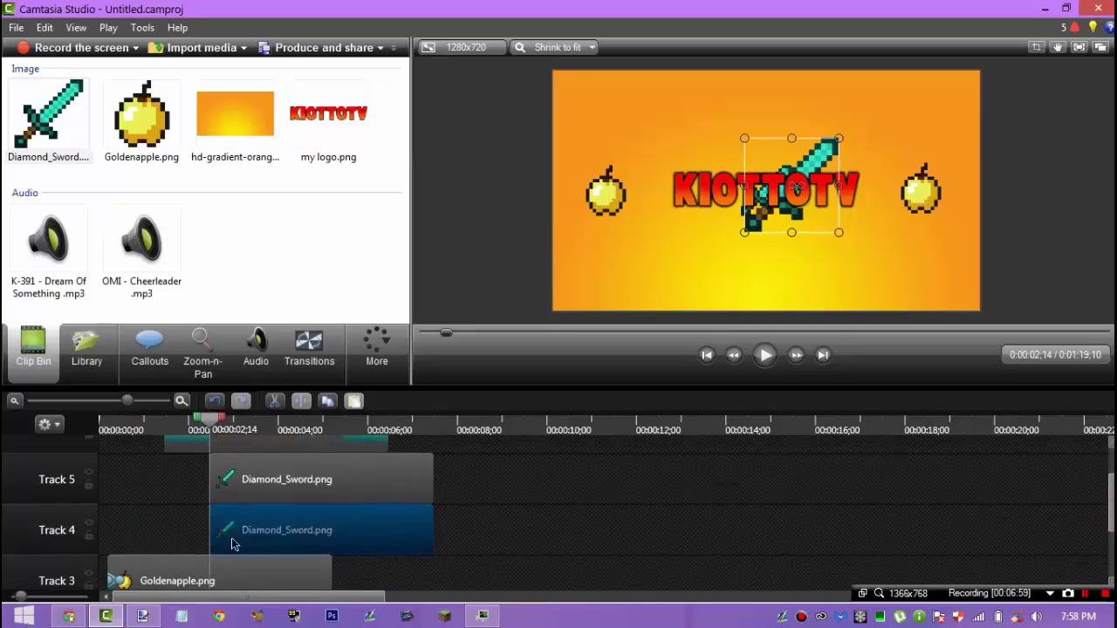
Step: Enlarge the Track 5 sword to match the other one, rotate it to point up-left, and place it in the canvas's upper-left area
double_click(267, 485)
drag(743, 210, 699, 260)
click(786, 171)
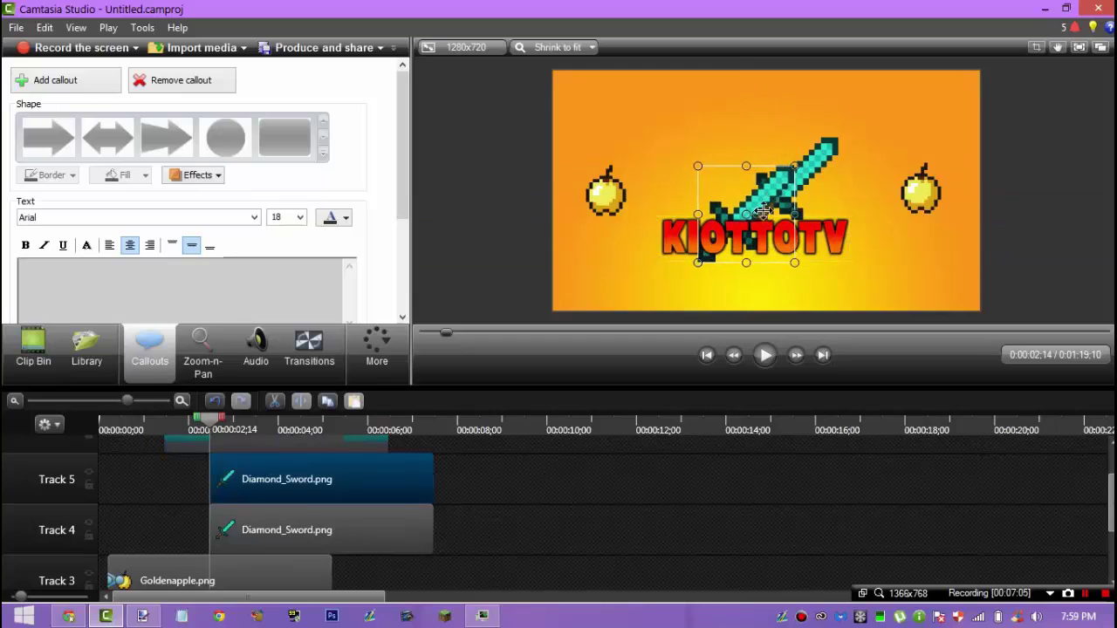
drag(761, 208, 646, 109)
Step: Reposition the logo near the canvas centre and arrange the two mirrored swords behind its left and right halves
click(809, 204)
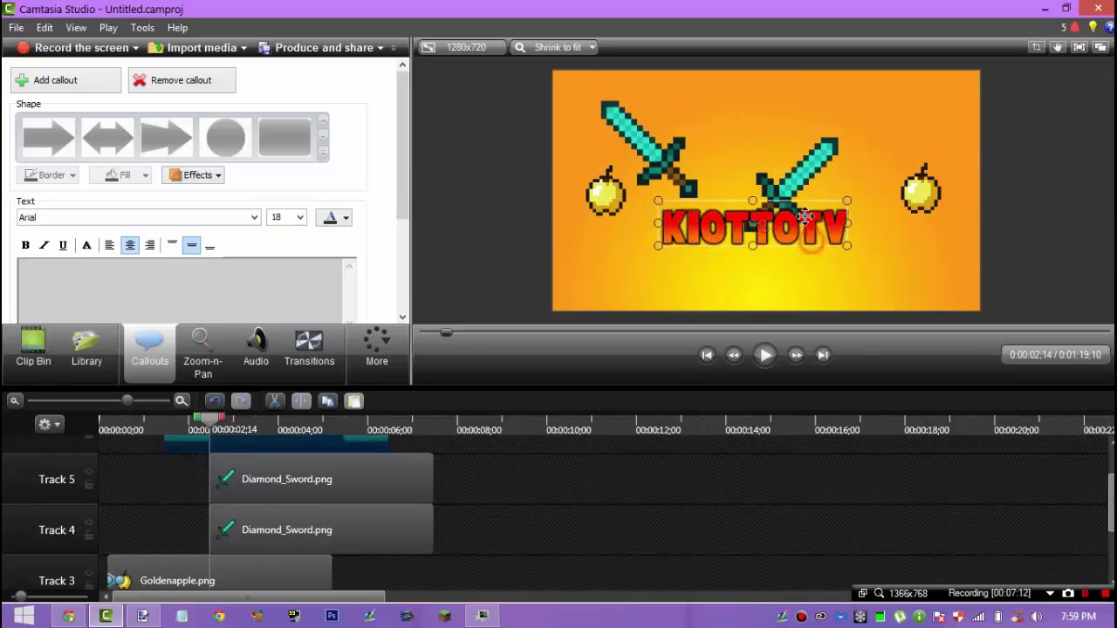
click(824, 160)
drag(828, 151, 834, 158)
click(642, 135)
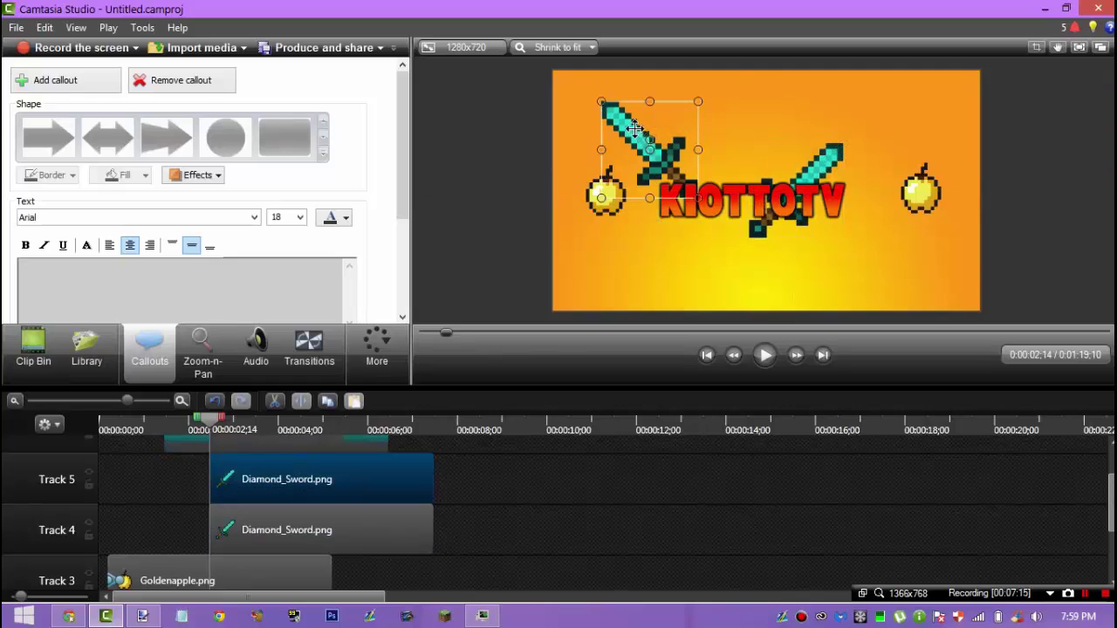
drag(635, 128, 680, 168)
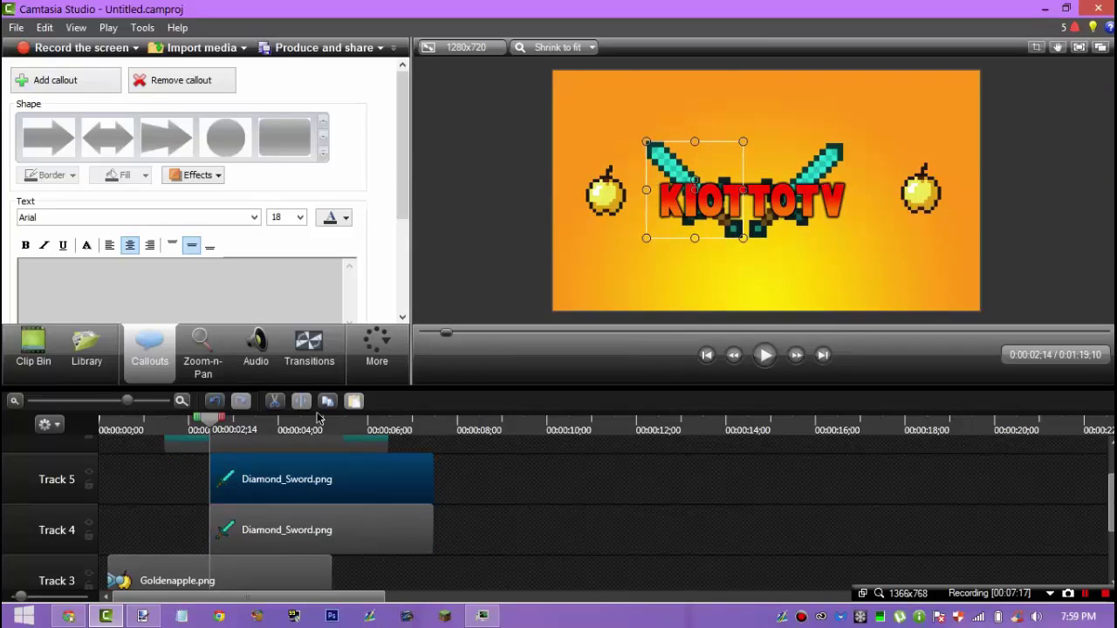
Step: Apply the Flip transition to the start of both sword clips on Tracks 5 and 4
click(314, 377)
drag(400, 174, 311, 289)
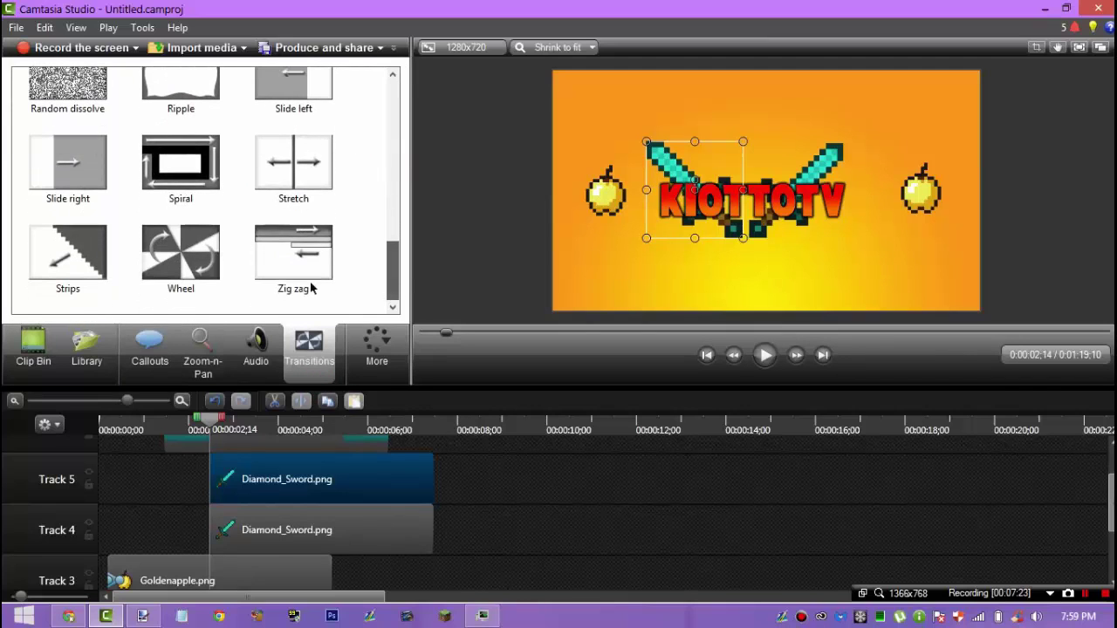
drag(397, 278, 401, 251)
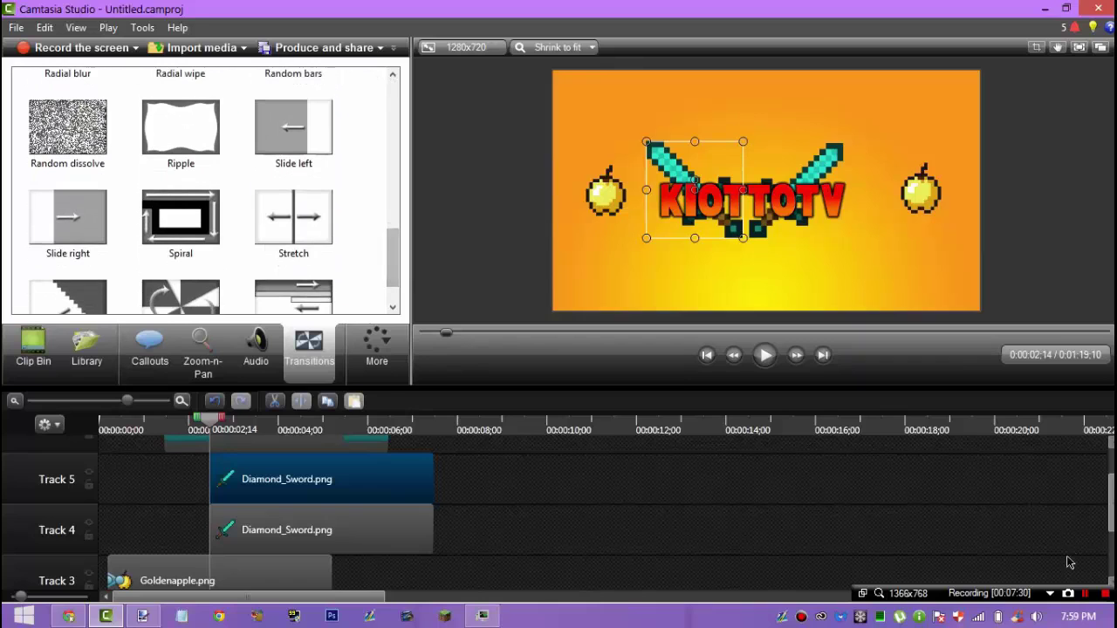
click(1084, 594)
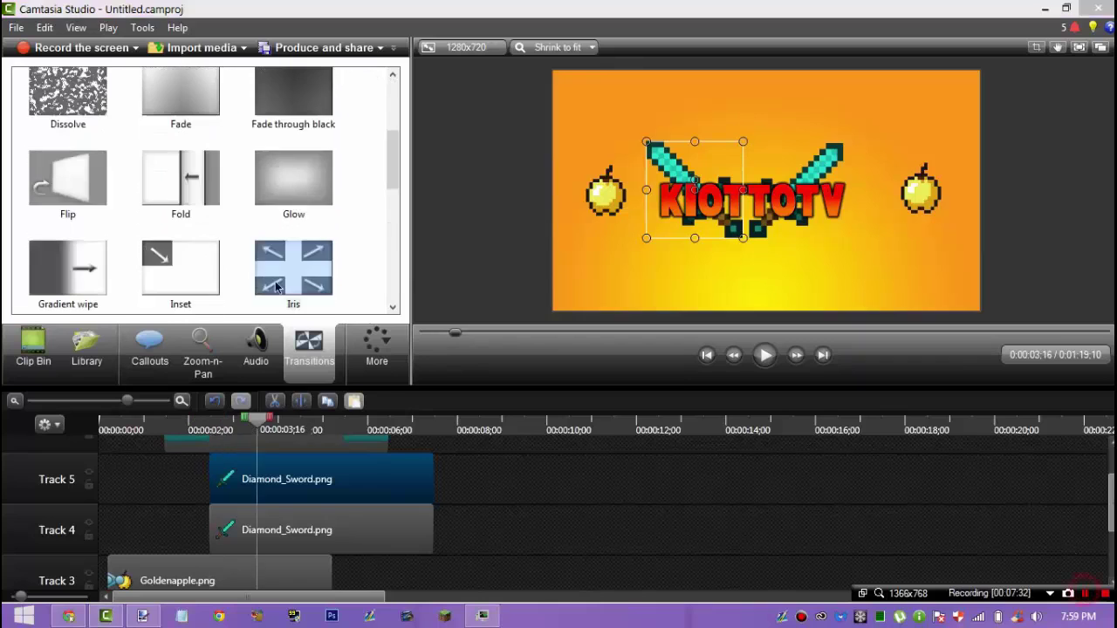
drag(67, 187, 231, 481)
drag(47, 176, 224, 527)
drag(65, 202, 384, 381)
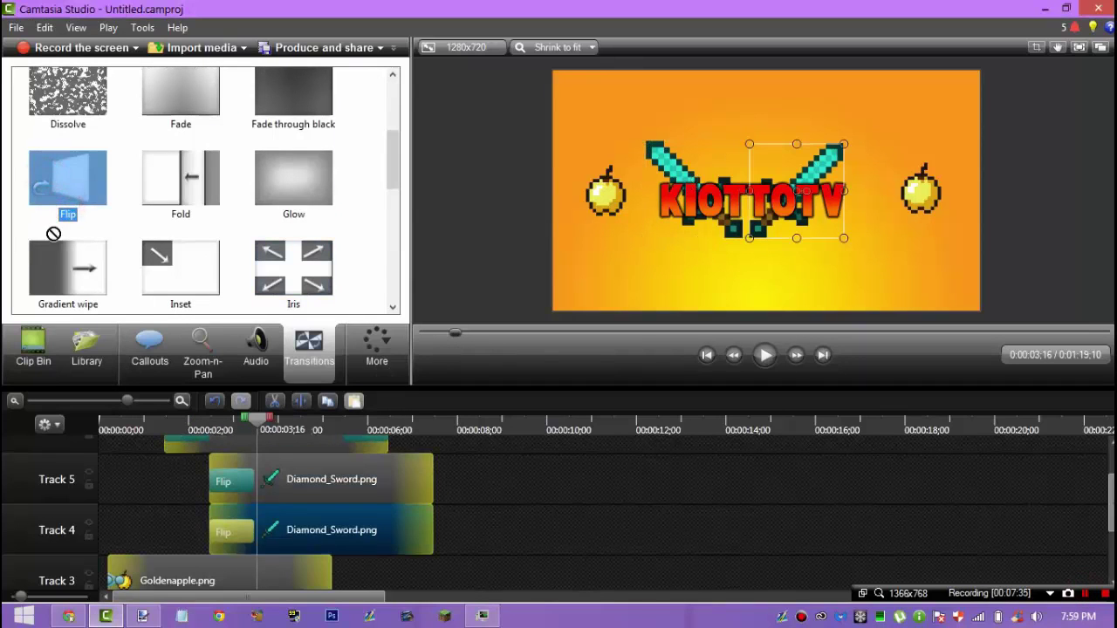
drag(53, 234, 53, 234)
Step: Apply the Fade through black transition to the end of the sword clip on Track 4
drag(294, 105, 443, 474)
scroll(357, 242, up, 1)
drag(287, 149, 417, 530)
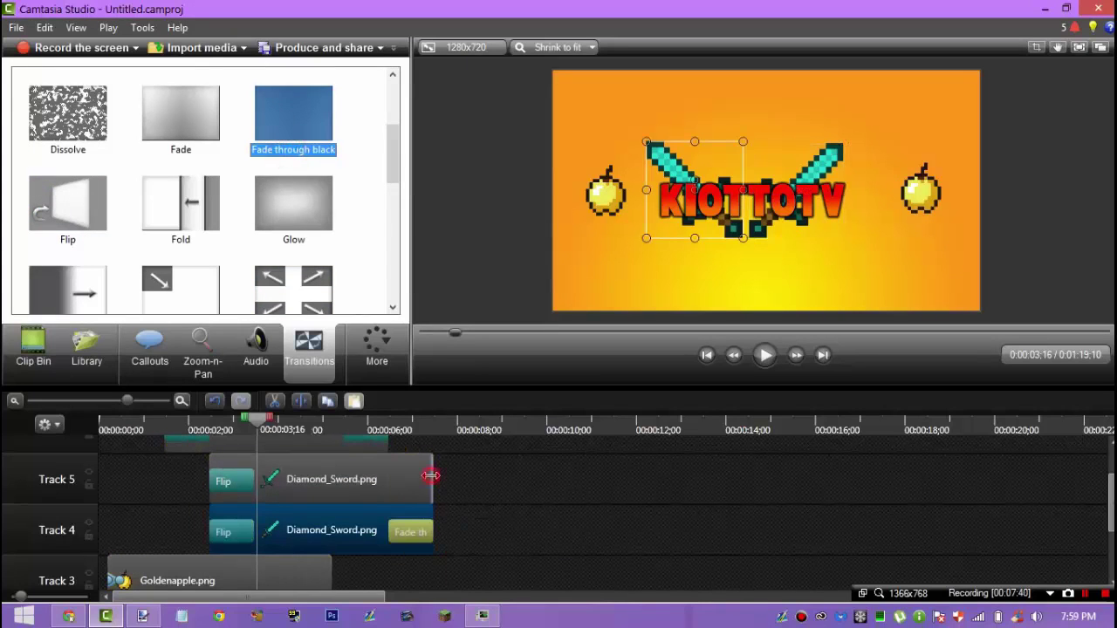
Step: Shorten both sword clips so they end where the logo's closing fade begins
drag(431, 475, 343, 476)
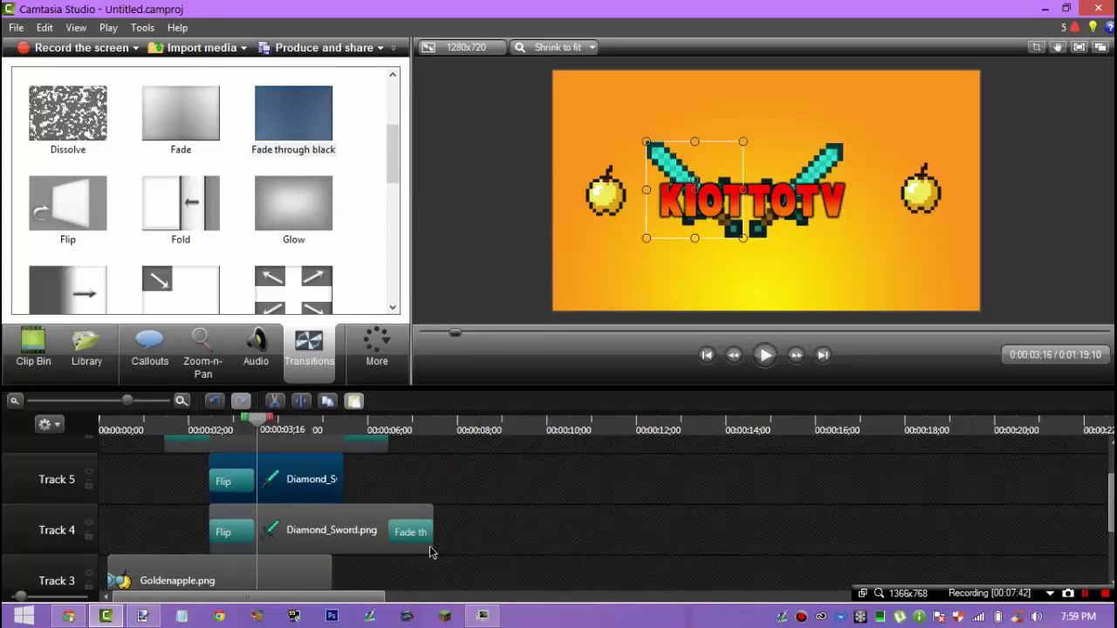
drag(432, 553, 343, 536)
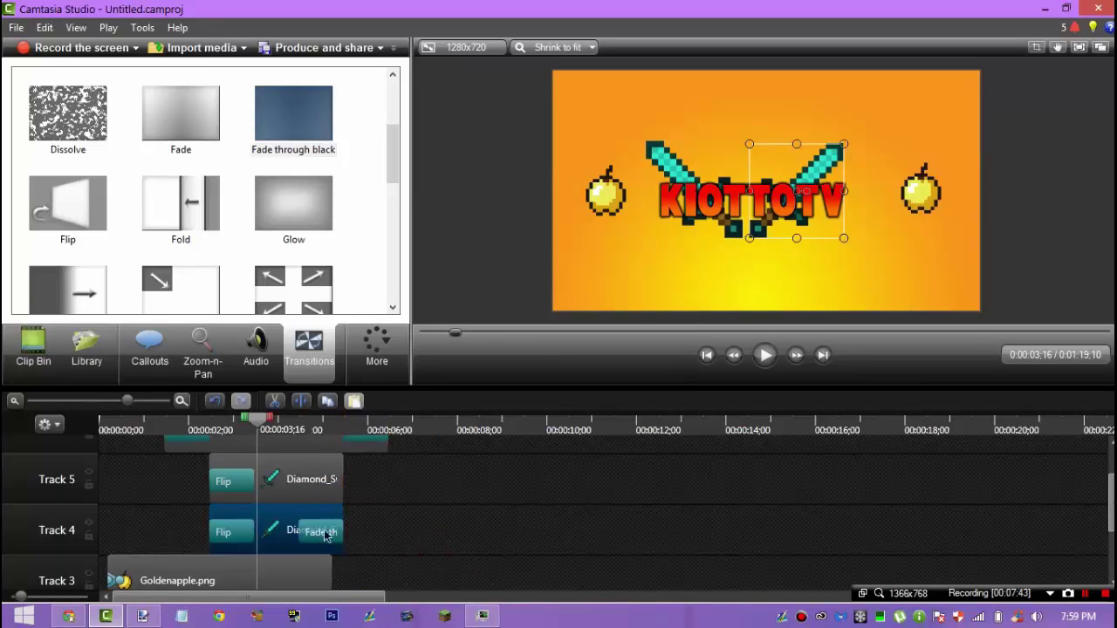
scroll(1081, 501, up, 2)
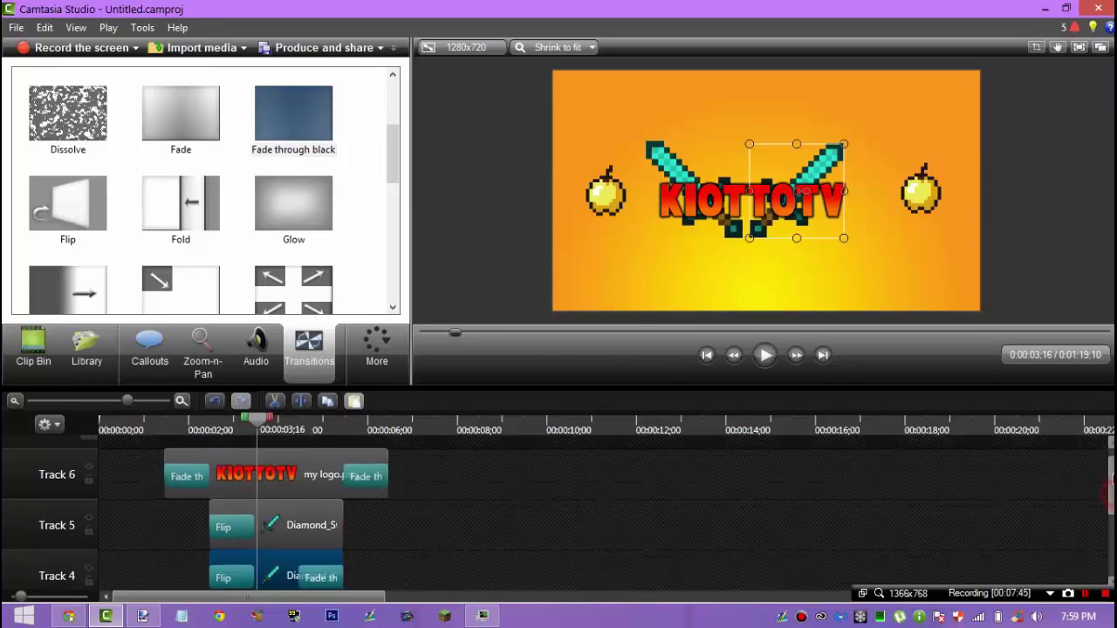
Step: Move the OMI - Cheerleader music clip to the start of Track 7 and play the intro from the beginning
drag(127, 401, 80, 401)
drag(310, 555, 28, 422)
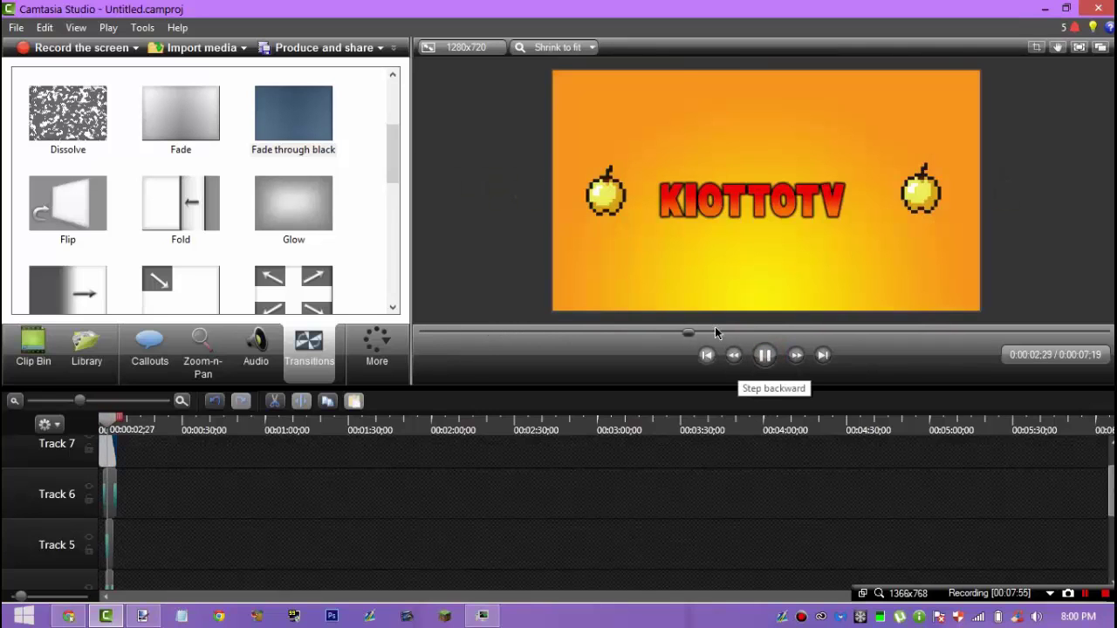
Step: Nudge the logo slightly to the right over the swords and preview the following moment of the intro
click(814, 198)
drag(814, 199, 819, 199)
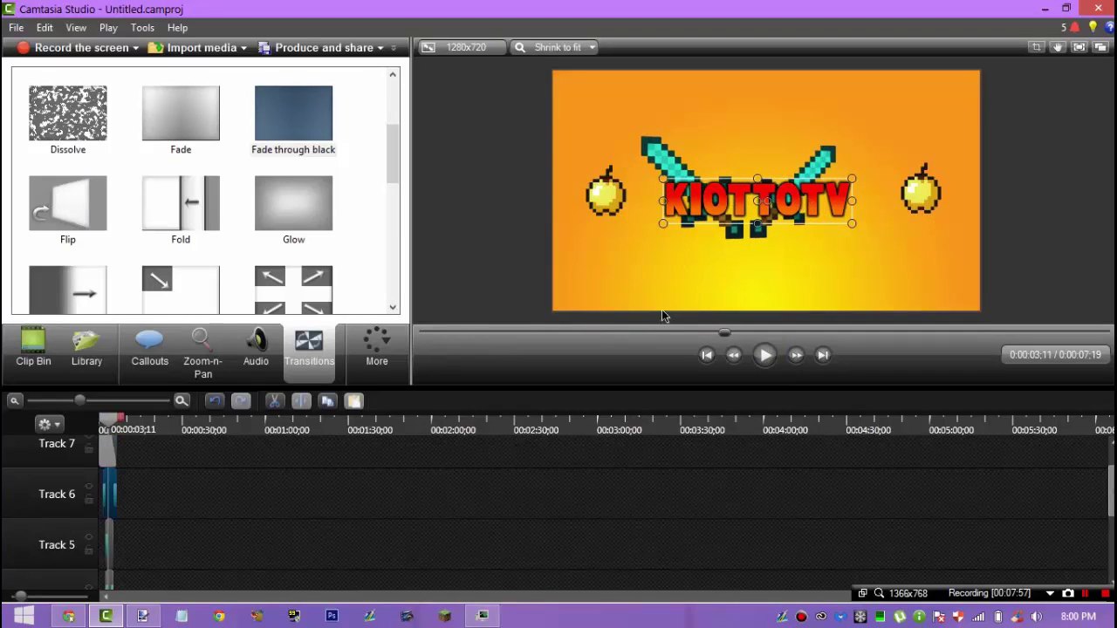
click(766, 354)
click(766, 355)
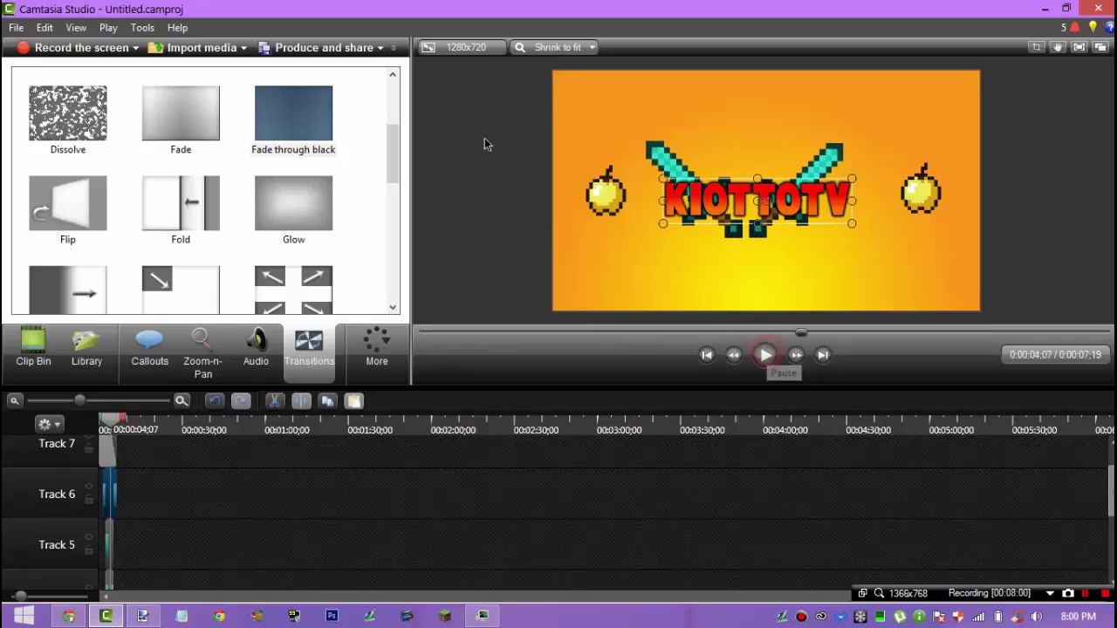
Step: Open the production wizard, try the MP4 only (up to 1080p) preset, and close the wizard without producing
click(323, 48)
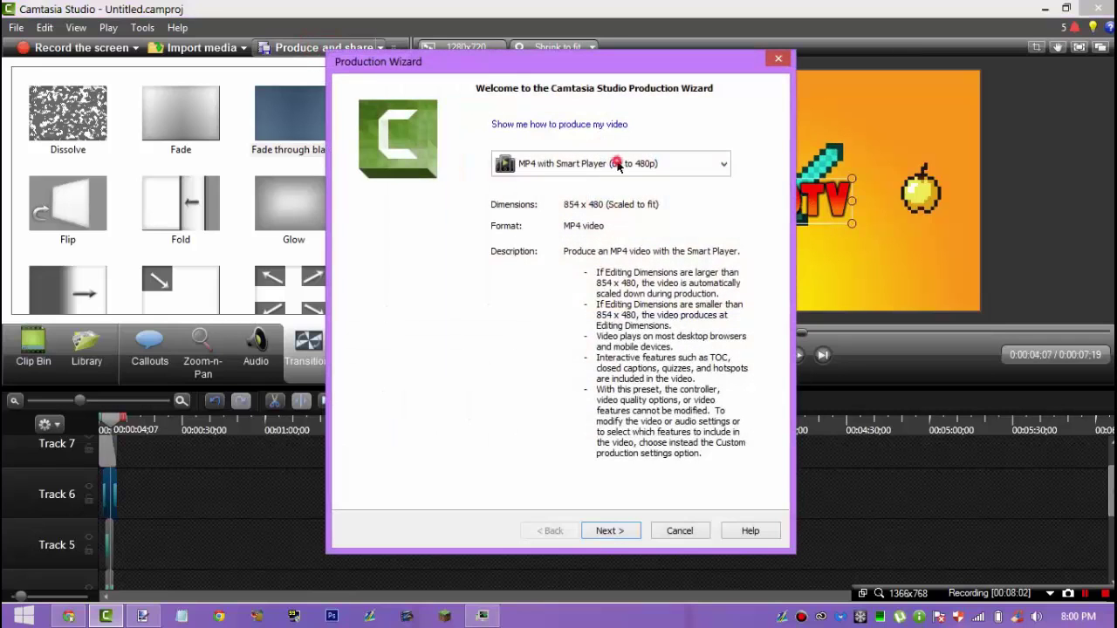
click(617, 166)
click(623, 358)
click(625, 165)
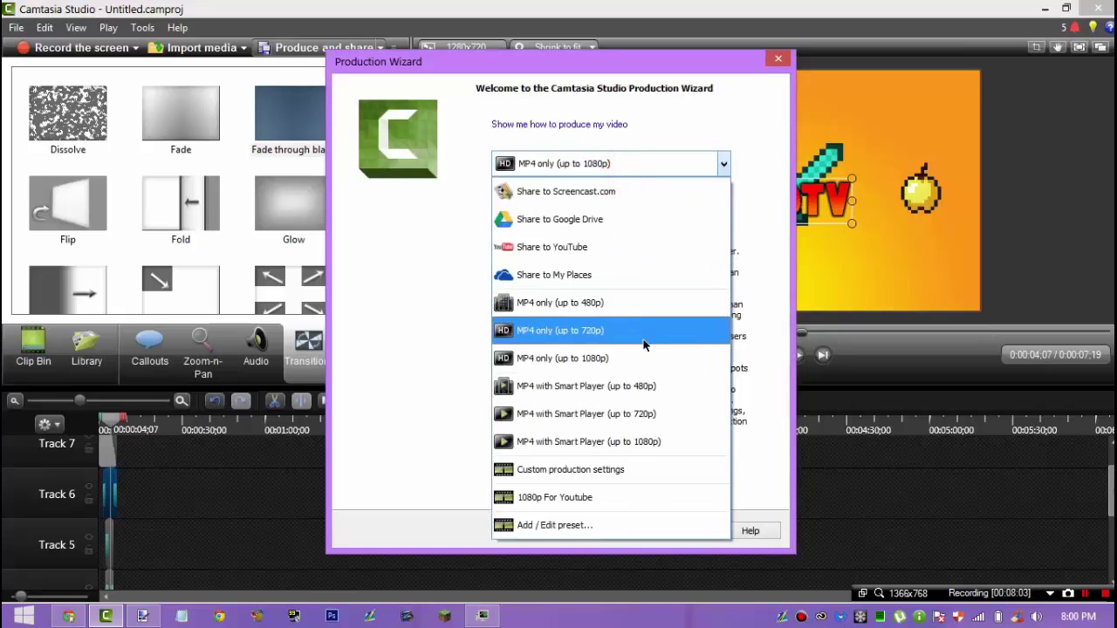
click(651, 105)
click(776, 59)
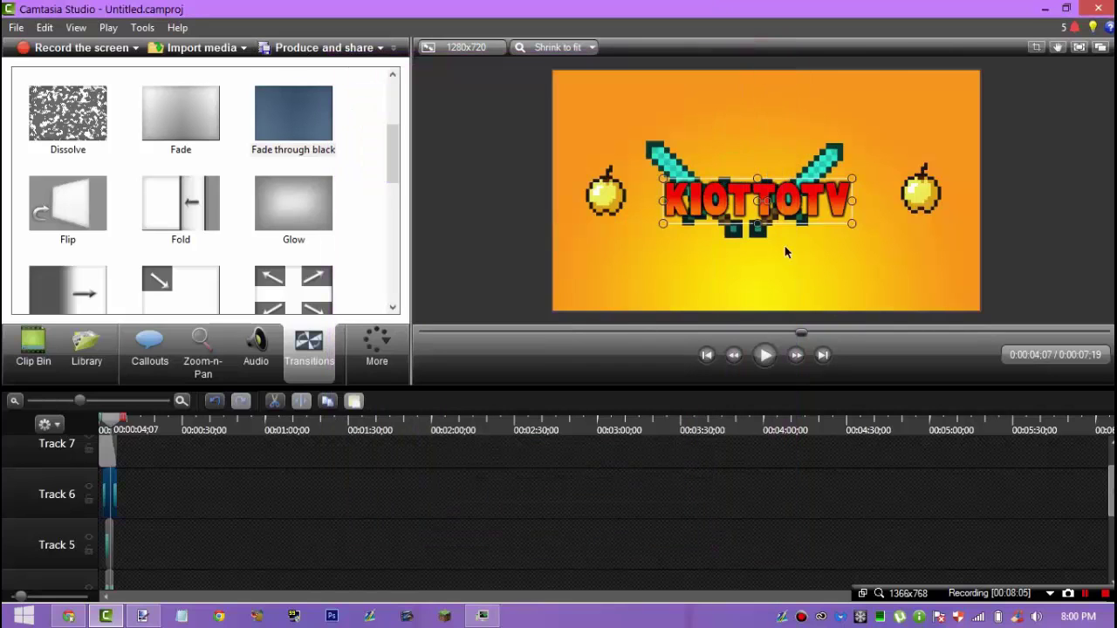